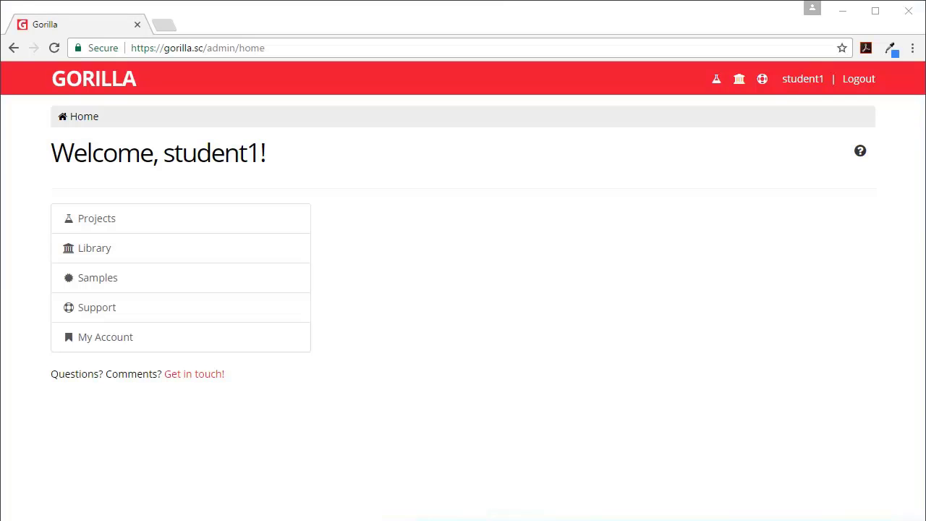
Create a new project named "Text 2WFC"
click(96, 225)
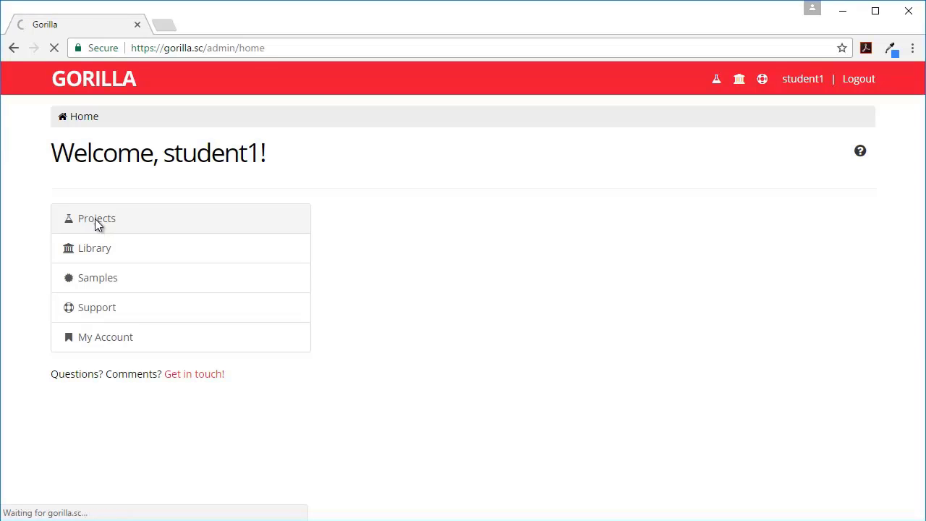
click(801, 163)
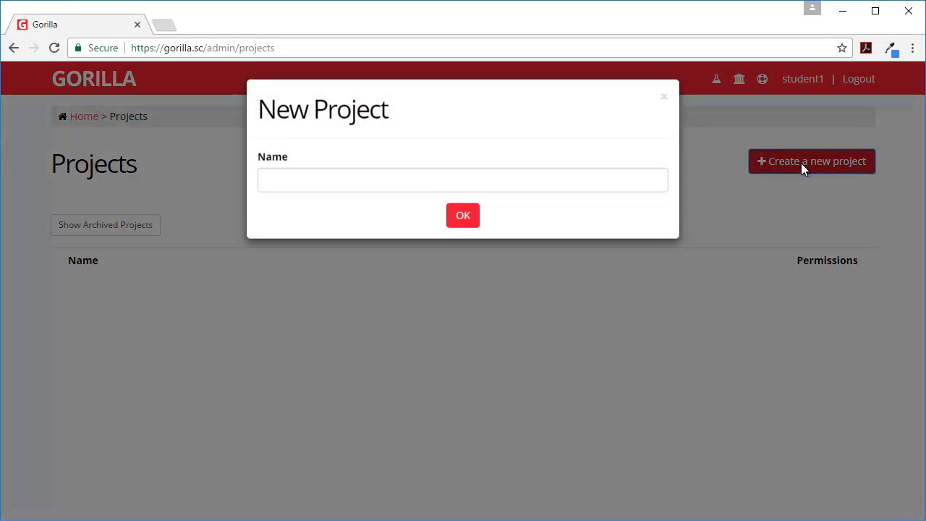
click(295, 186)
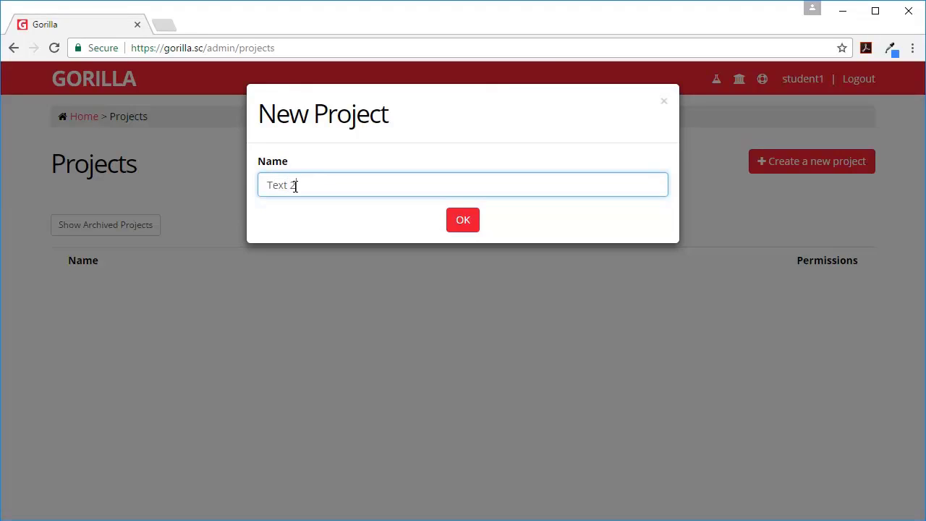
text(Text 2WFC)
click(463, 219)
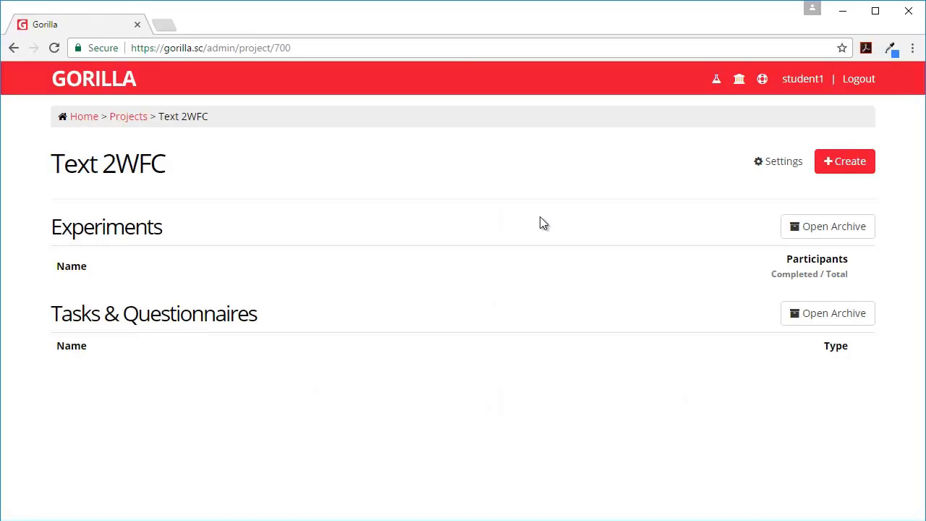
Create a new task named "Text 2WFC" in the project, using the Task Builder tool
click(838, 163)
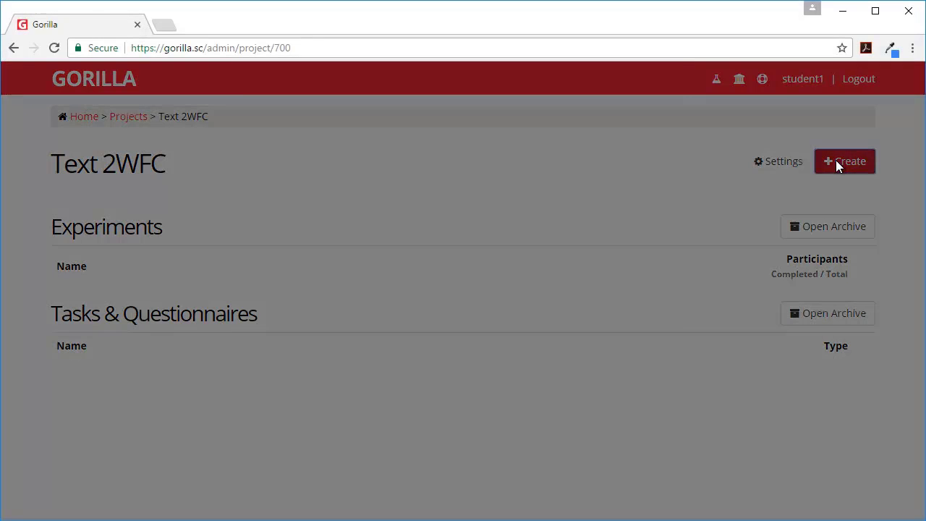
click(347, 242)
click(576, 393)
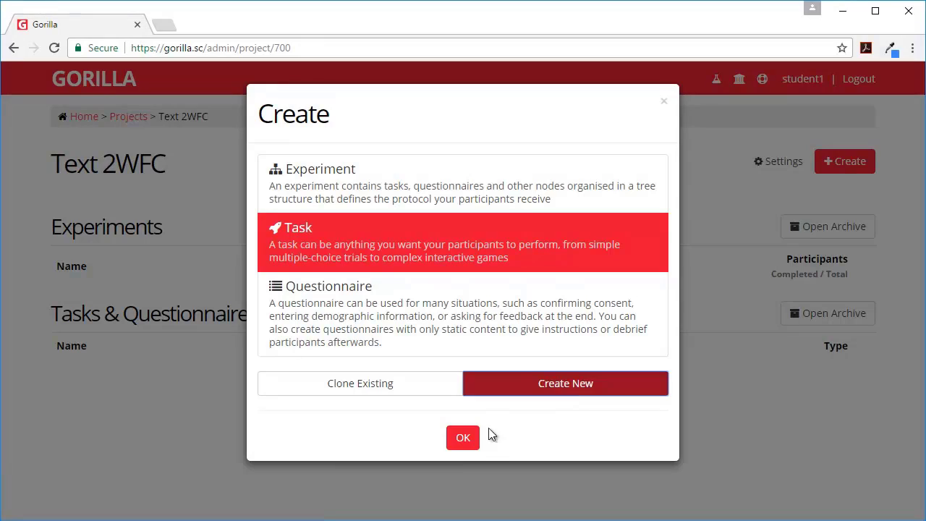
click(463, 440)
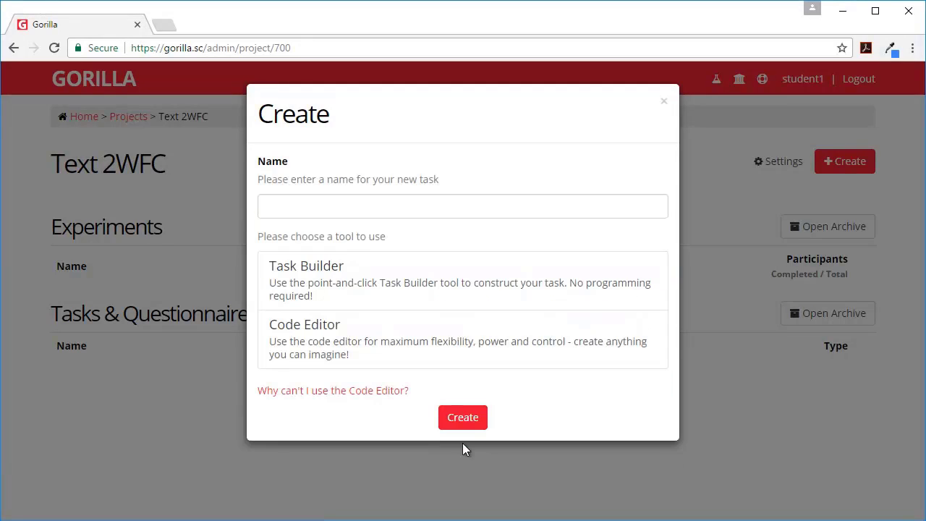
click(307, 209)
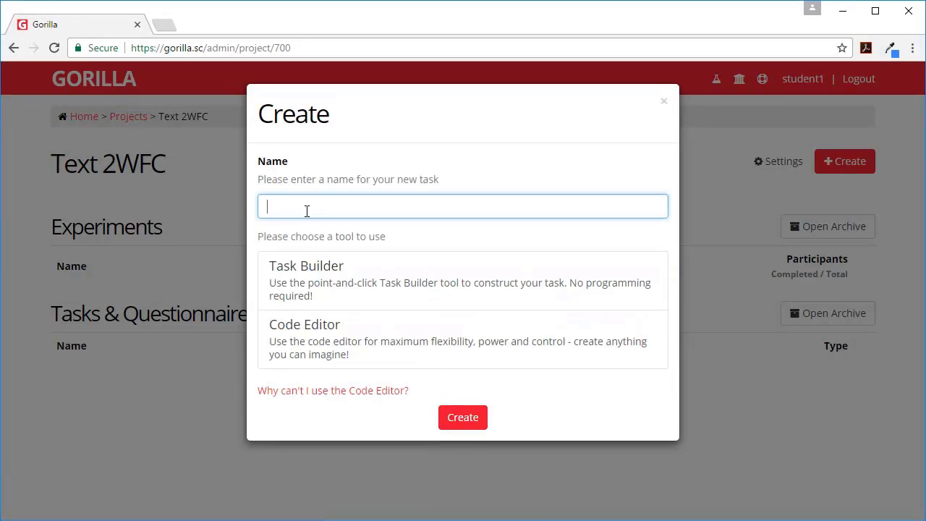
text(Text 2WFC)
click(466, 419)
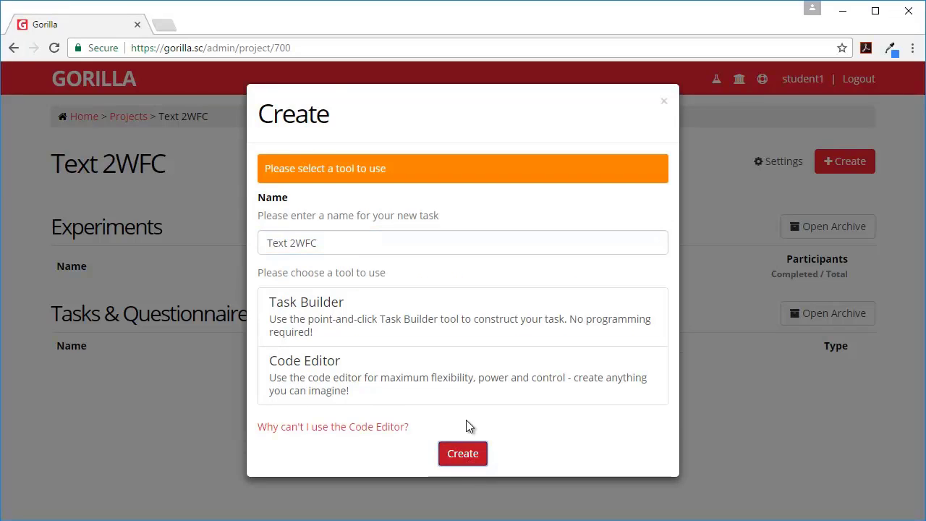
click(314, 319)
click(463, 453)
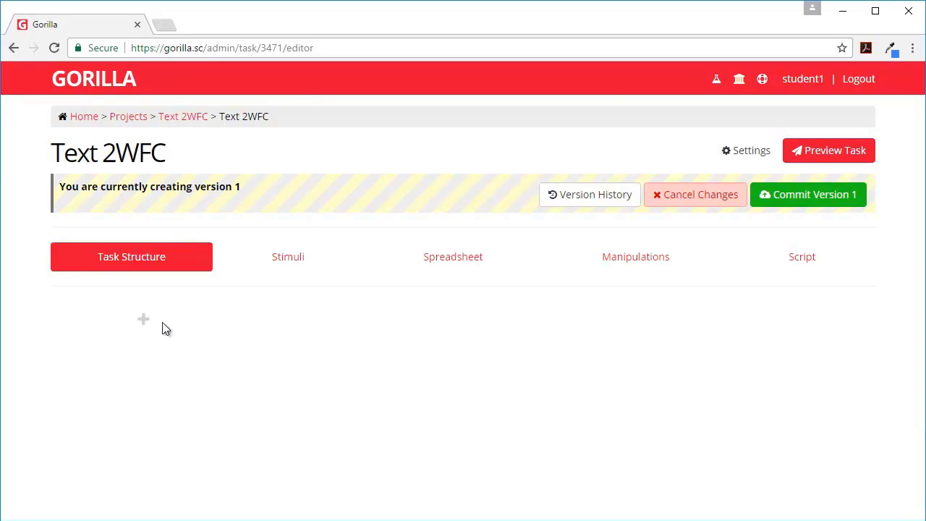
Add a display named "instructions" to the task structure and a display named "task" below it
click(144, 320)
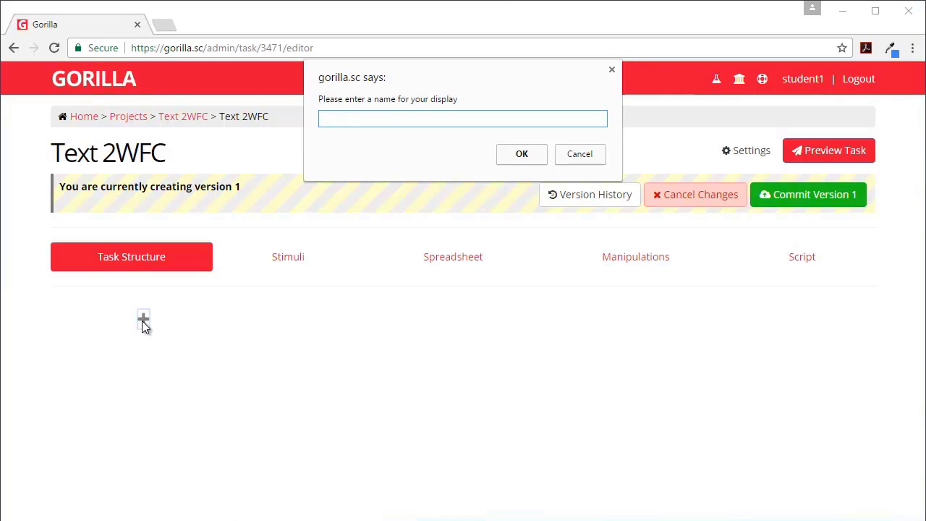
text(instructions)
click(521, 155)
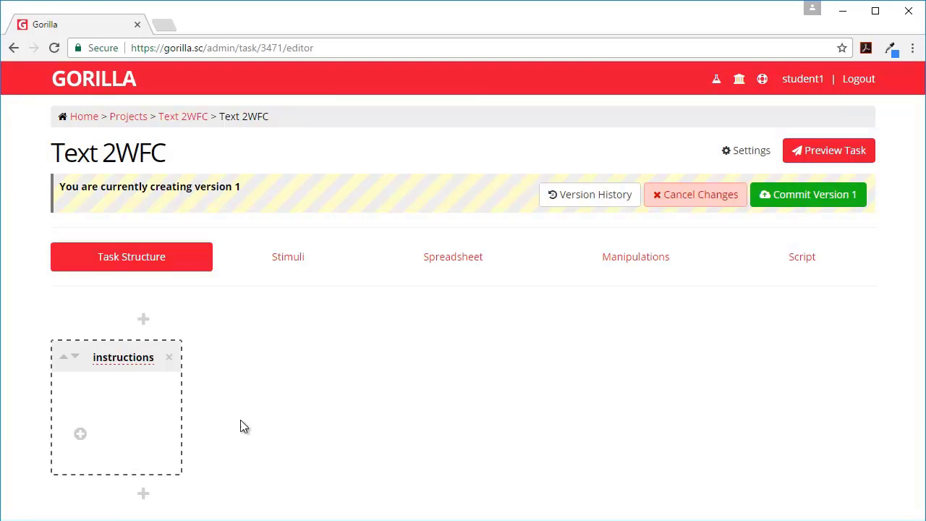
click(143, 494)
text(test)
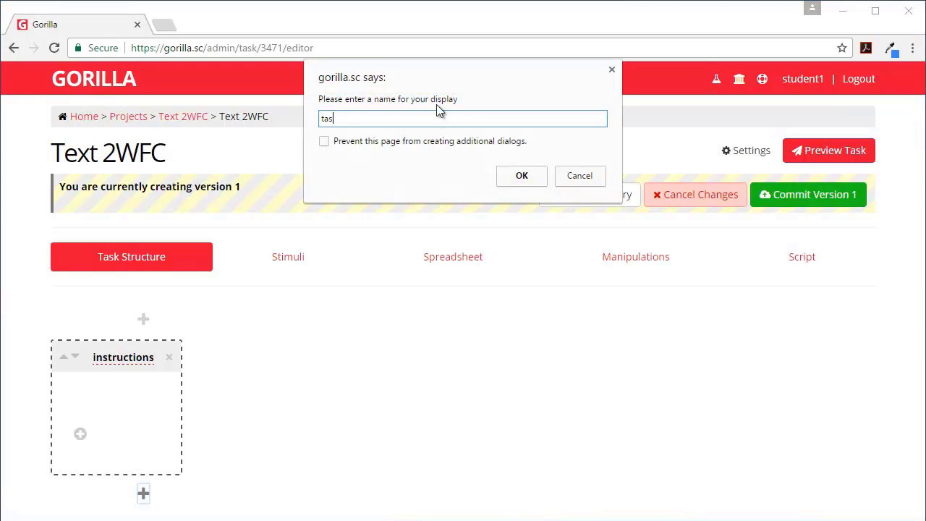
click(522, 176)
Add a third display named "debrief" below the task display
scroll(232, 333, down, 2)
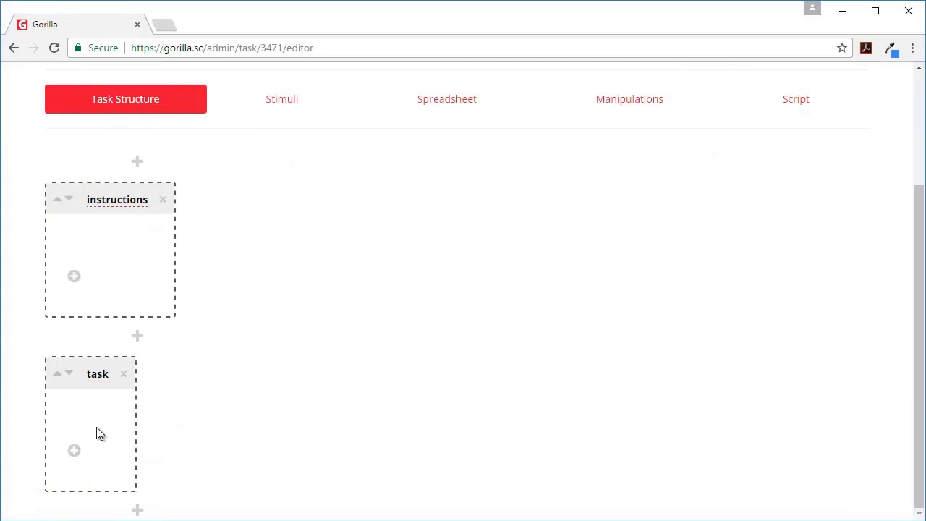
click(138, 511)
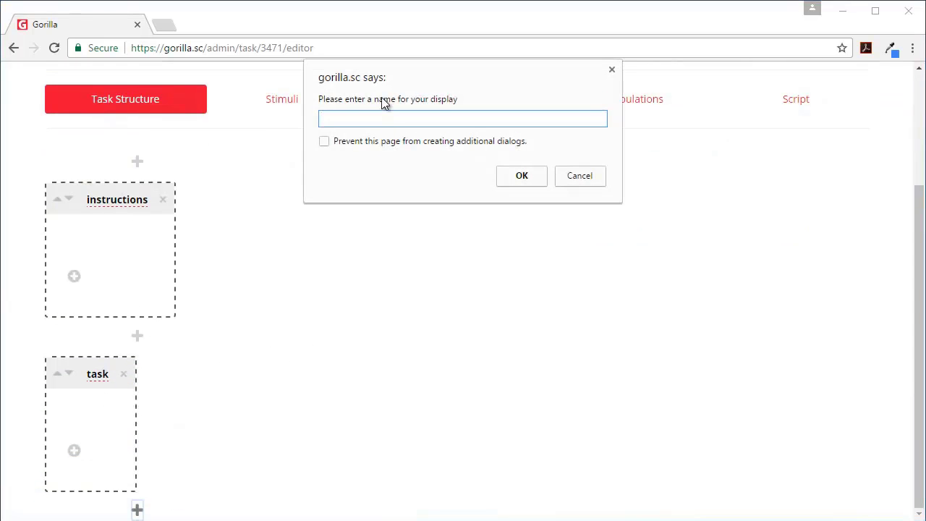
text(debrief)
click(531, 180)
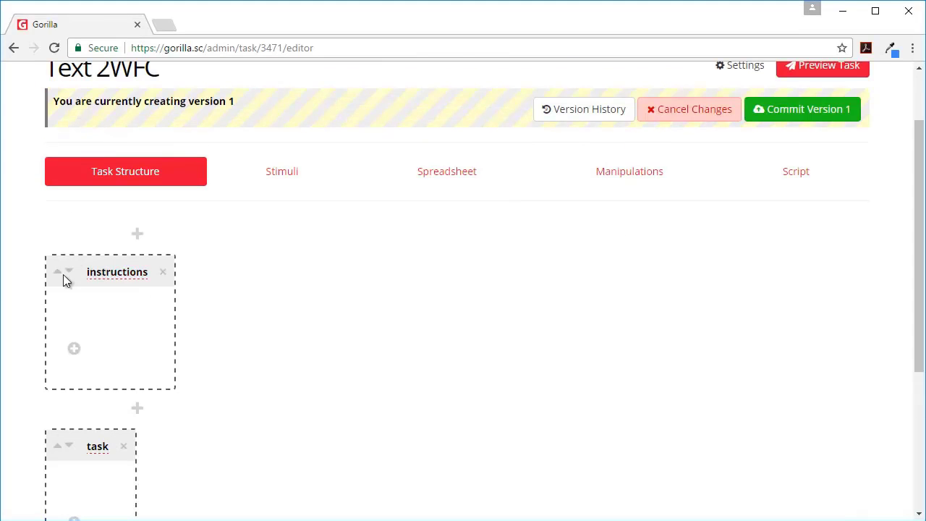
Add a screen with the Rich Text template to both the instructions display and the debrief display
click(74, 348)
scroll(391, 365, down, 2)
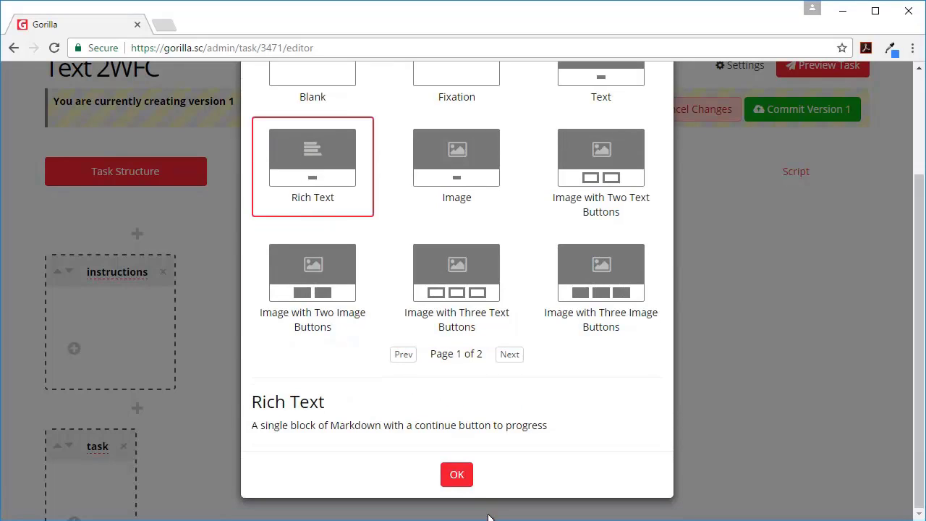
click(457, 475)
scroll(194, 416, down, 4)
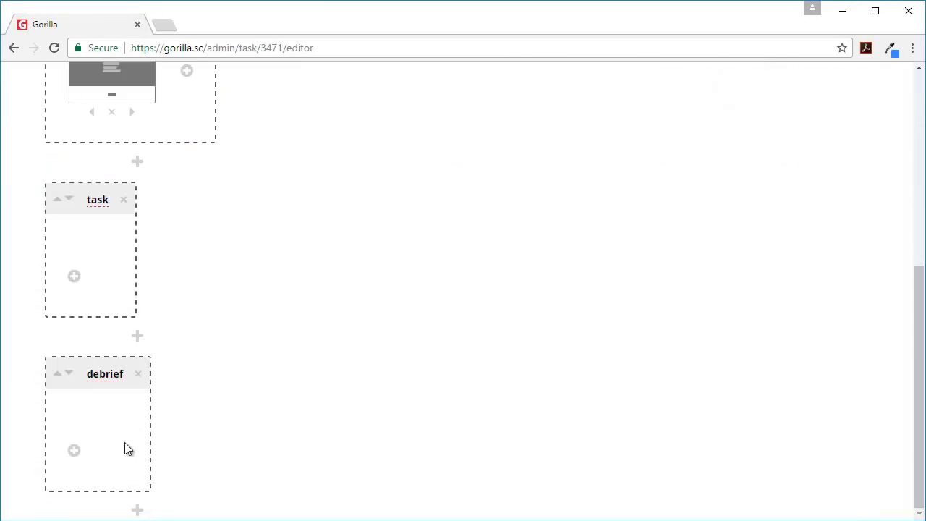
click(74, 450)
scroll(369, 348, down, 2)
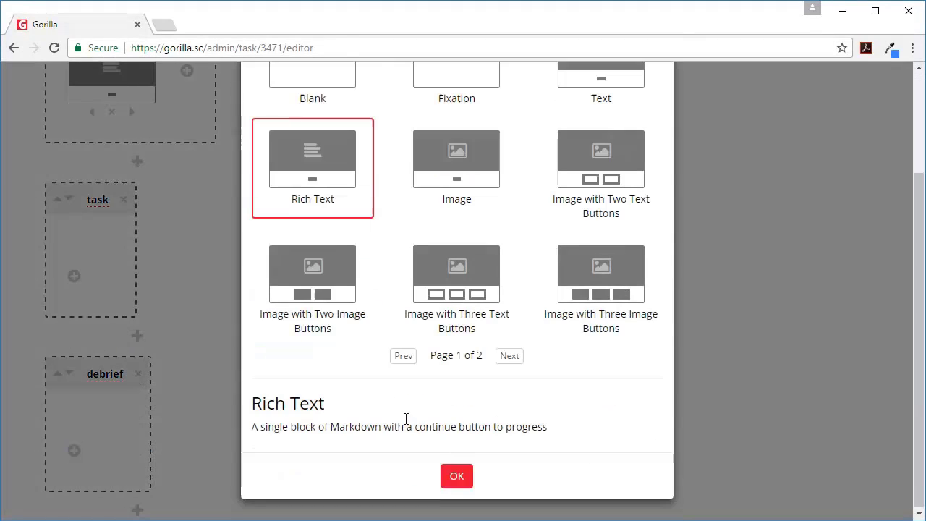
click(456, 475)
Add a Fixation screen followed by a Blank screen to the task display
click(74, 276)
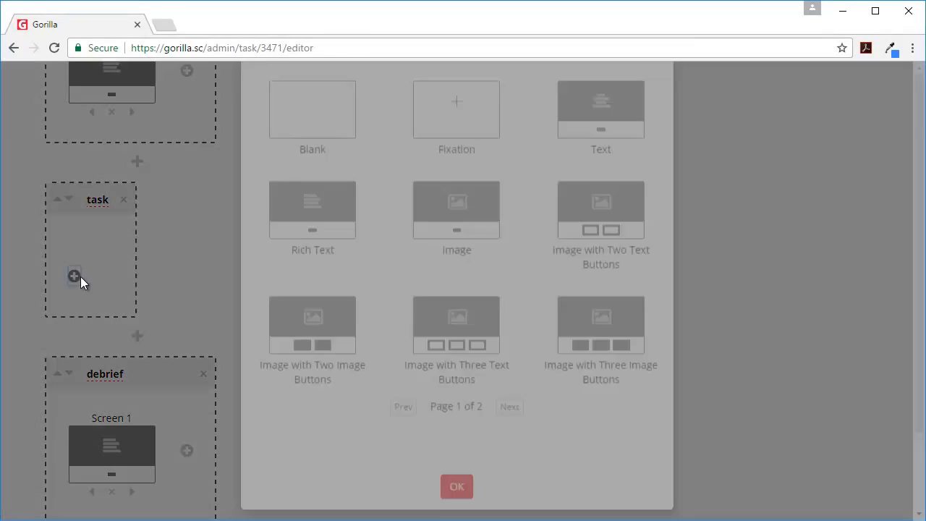
click(439, 207)
scroll(464, 434, down, 2)
click(470, 475)
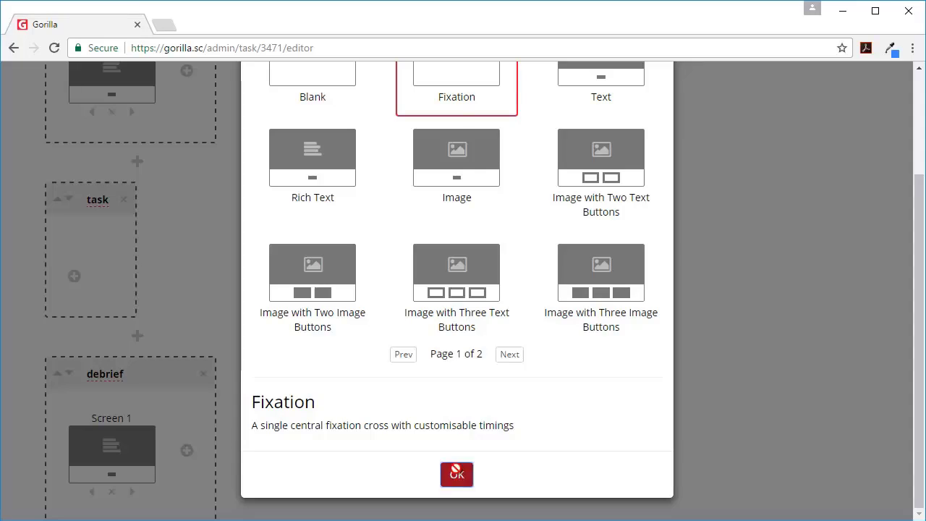
click(187, 277)
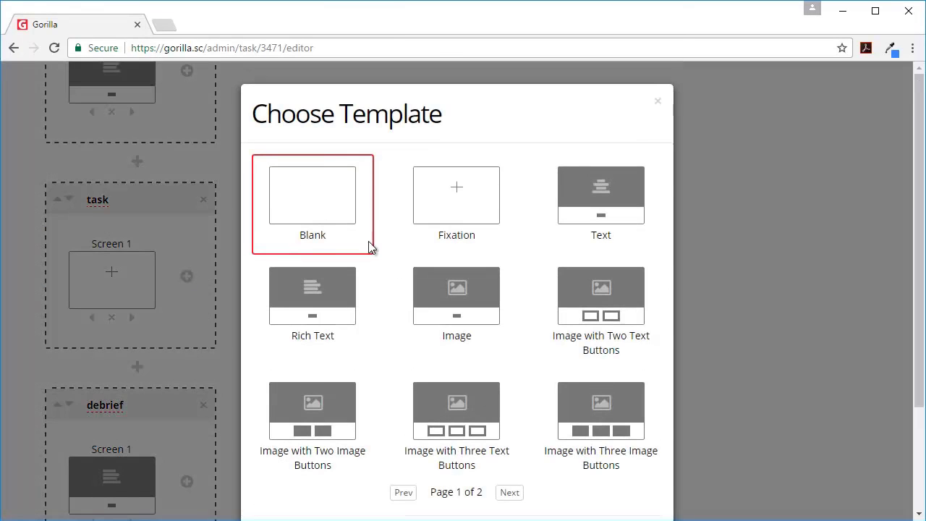
scroll(430, 389, down, 2)
click(457, 478)
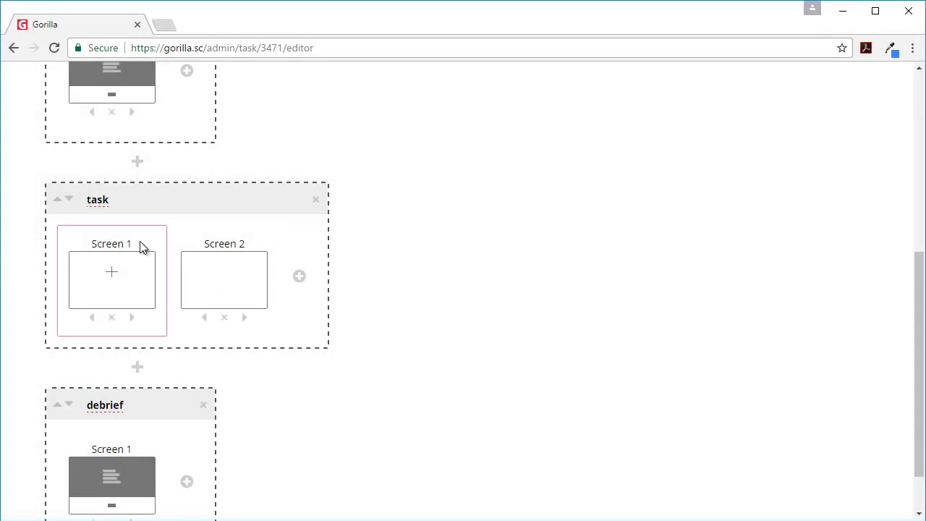
Set the text zone of the instructions screen to a Static source and enter the Markdown heading "# Instruction"
scroll(108, 271, up, 5)
scroll(108, 274, down, 3)
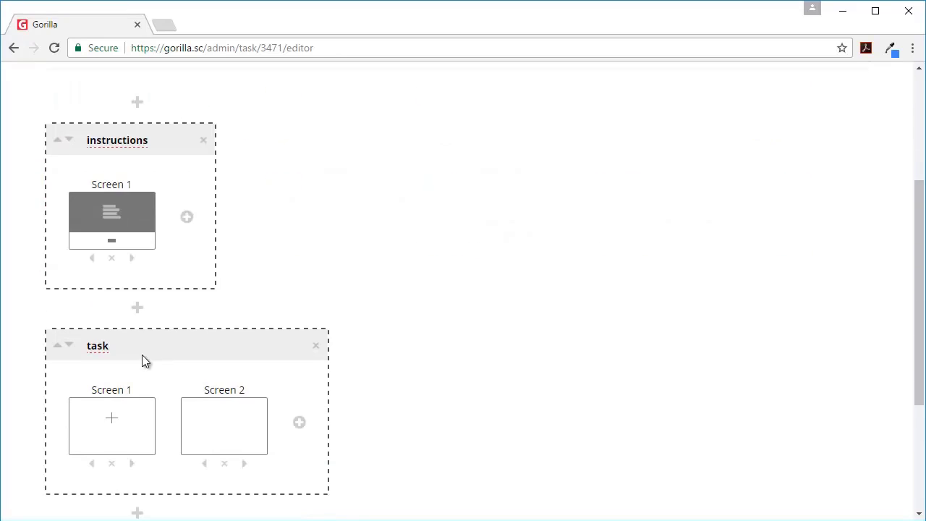
click(111, 229)
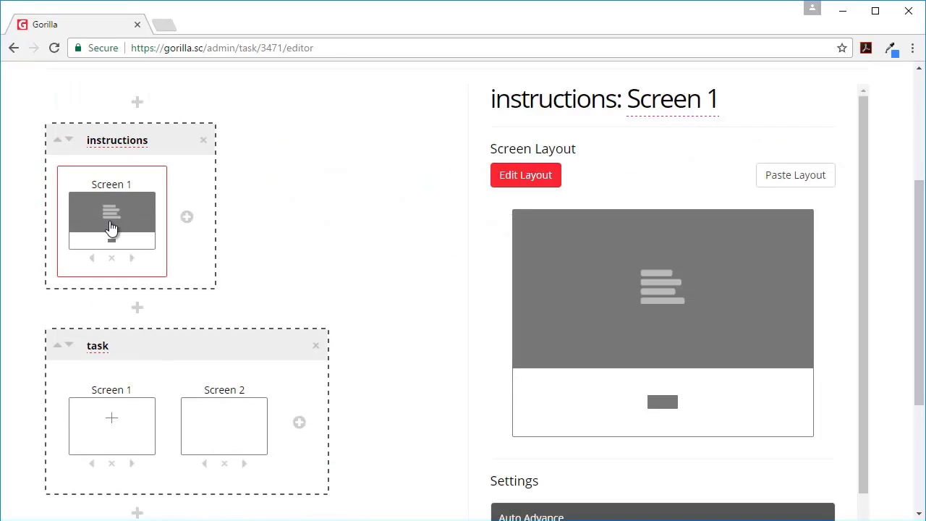
click(679, 304)
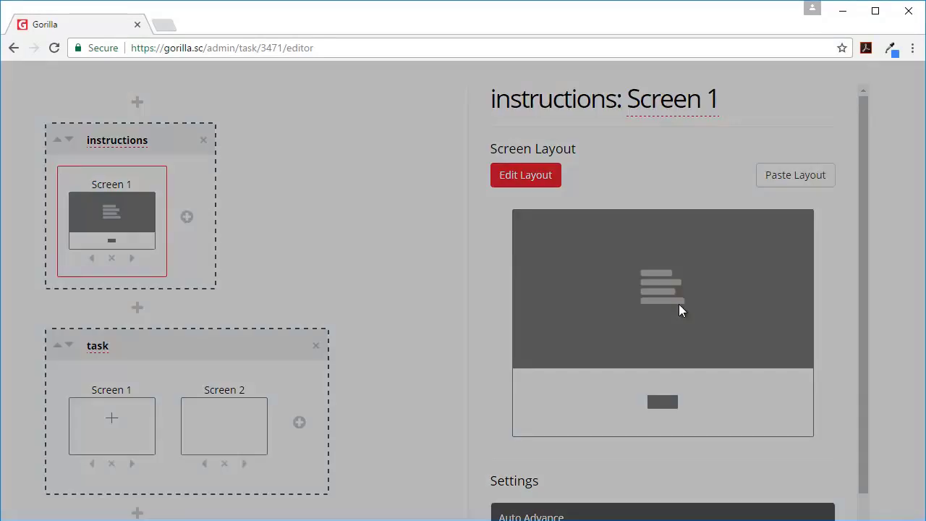
click(429, 194)
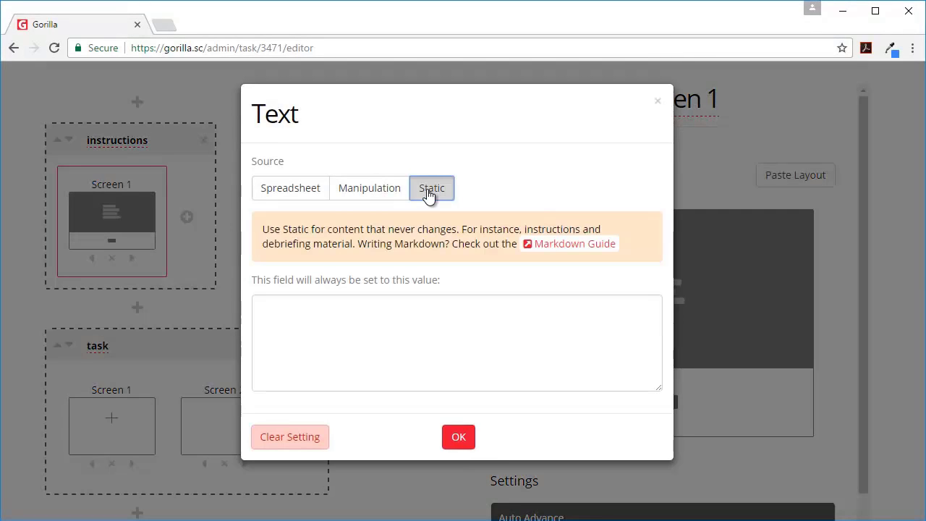
click(358, 338)
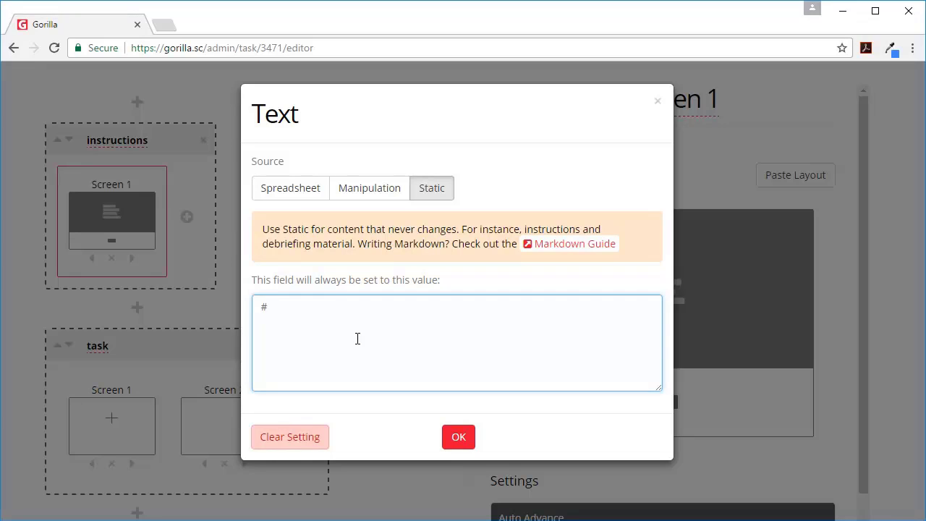
text(Instruction)
Below the heading, add "Say whether the animal shown is a mammal or not a mammal using the buttons provided." and save the text
drag(267, 307, 238, 304)
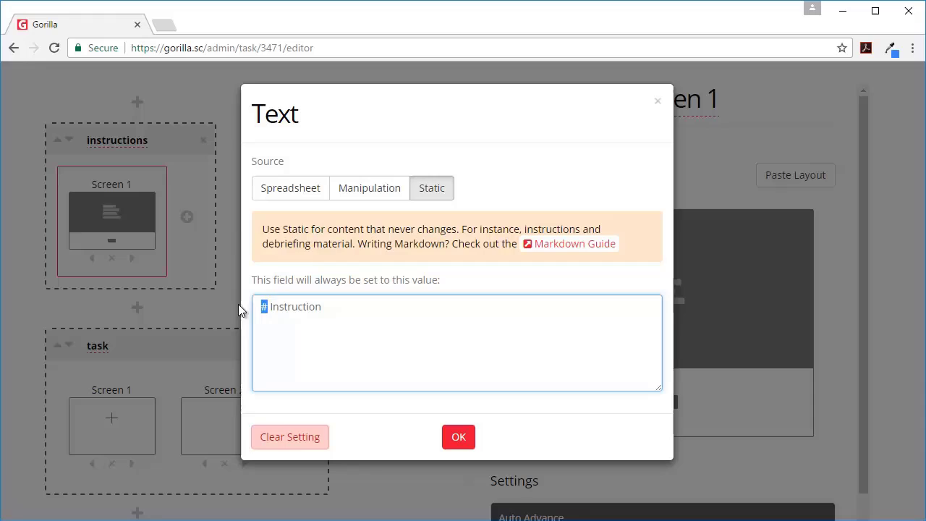
click(350, 309)
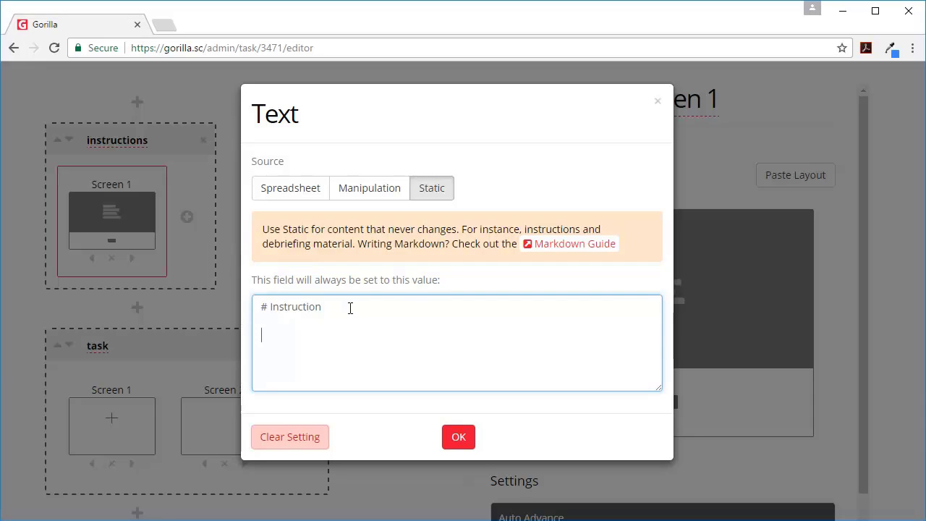
text(Say whether the)
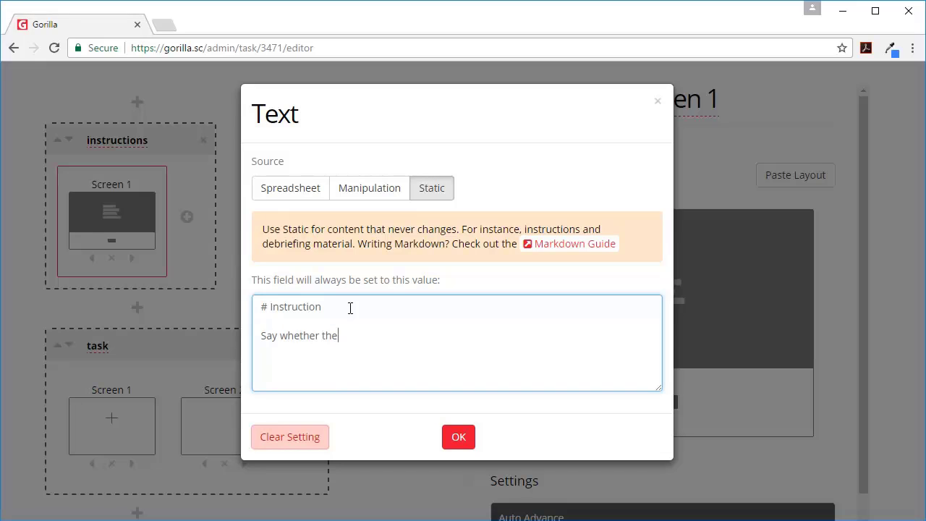
text( animal shown is a mammal or no)
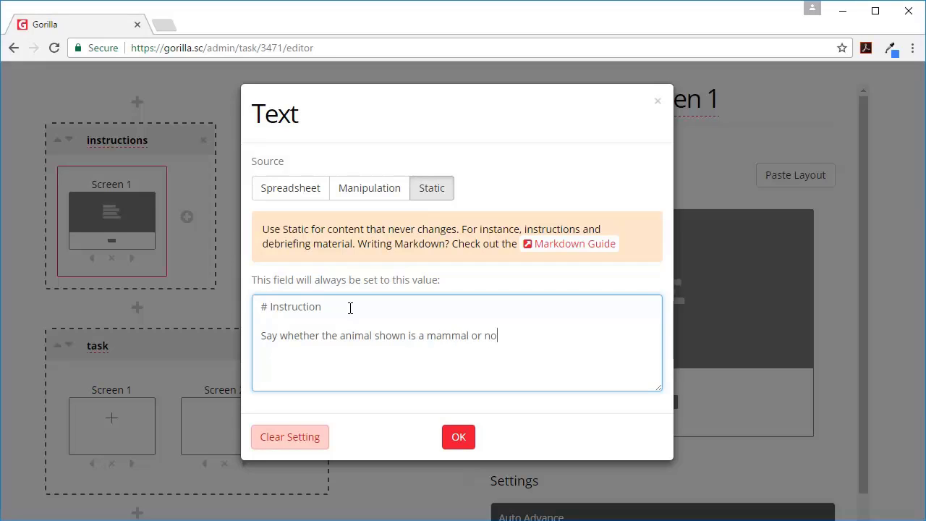
text(t a mammal using the buttons provided.)
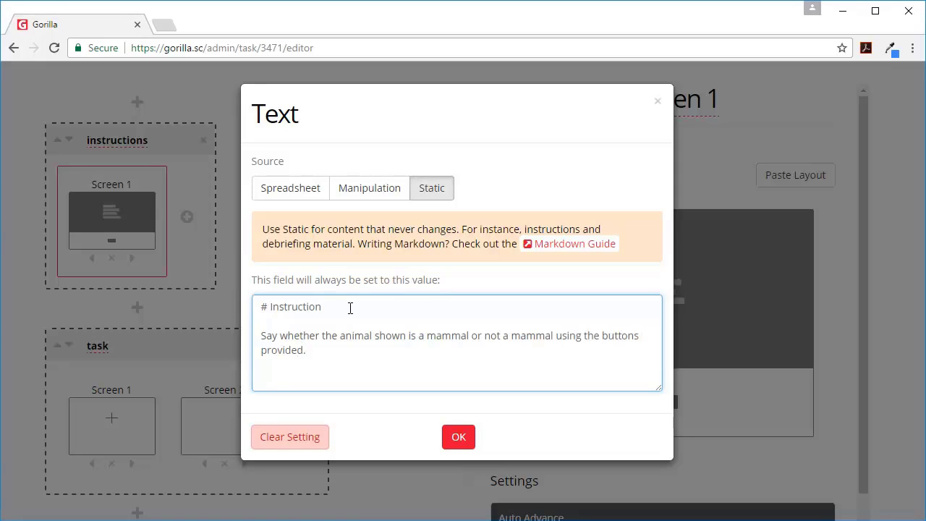
click(463, 441)
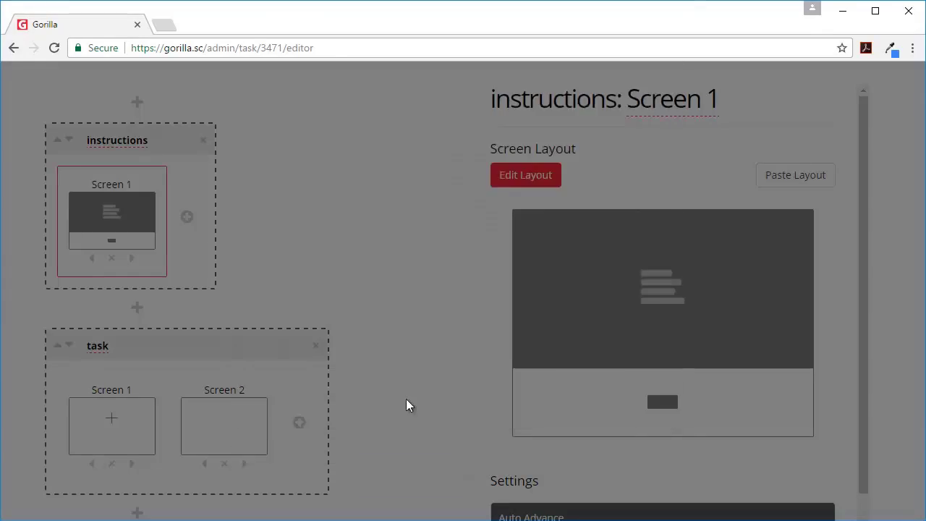
Set the button label on the instructions screen to the Static value "I'm Ready!" and save it
click(669, 403)
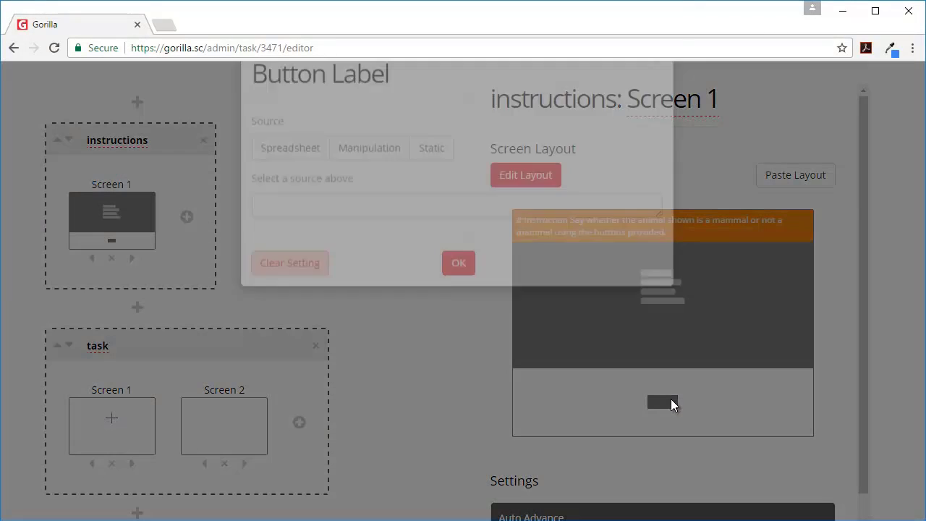
click(435, 189)
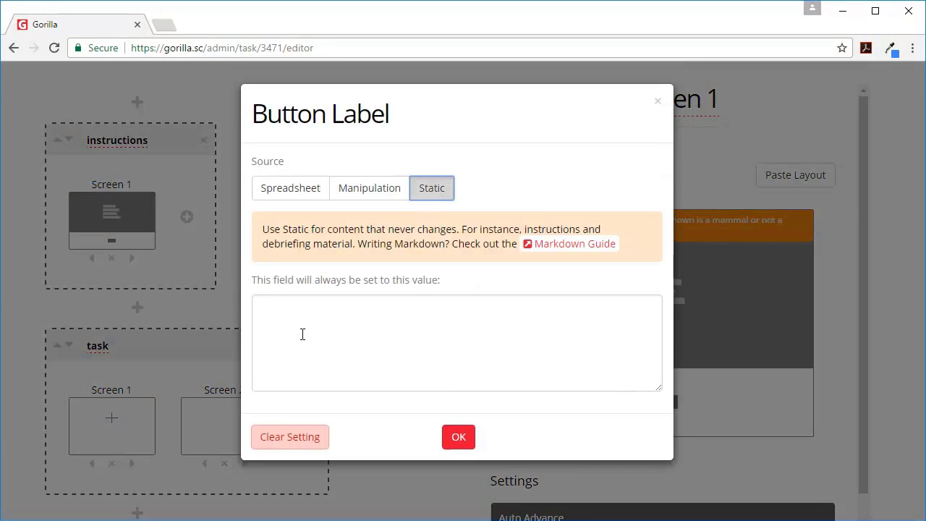
click(288, 346)
text(Im Ready!)
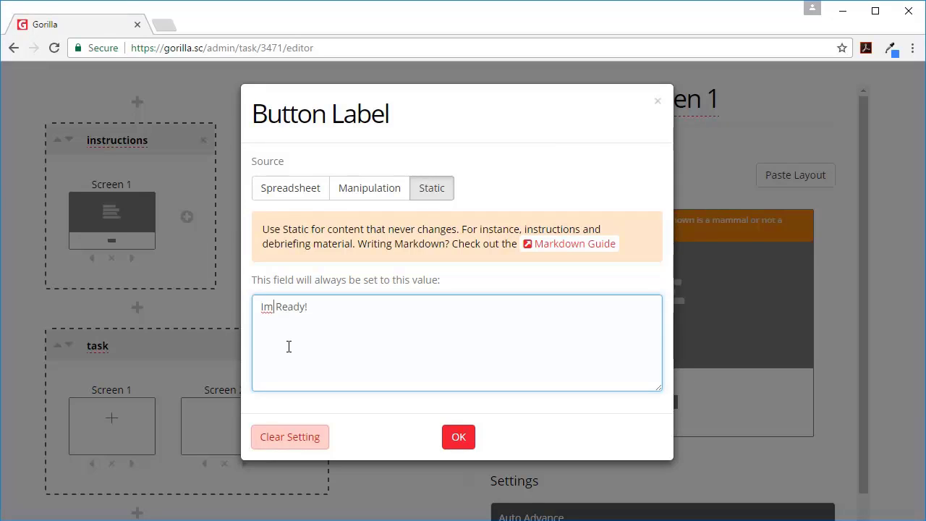
text(')
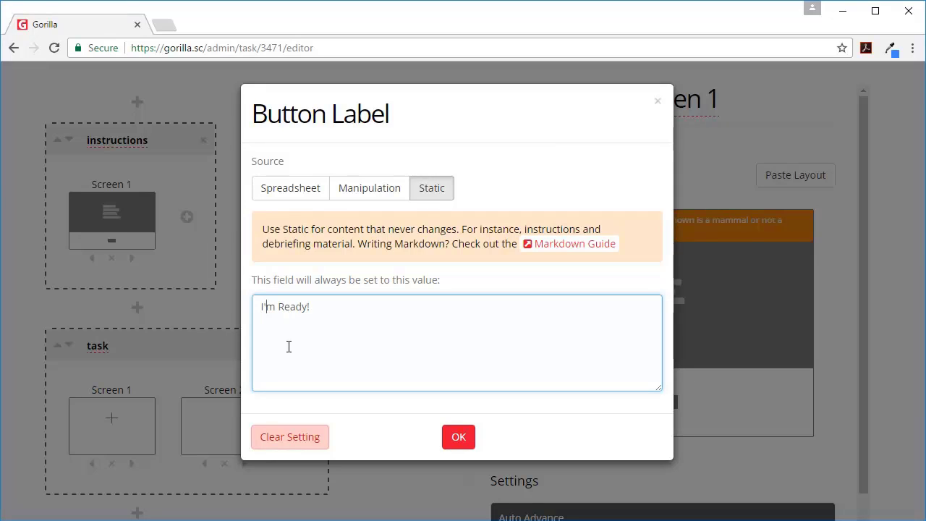
click(458, 436)
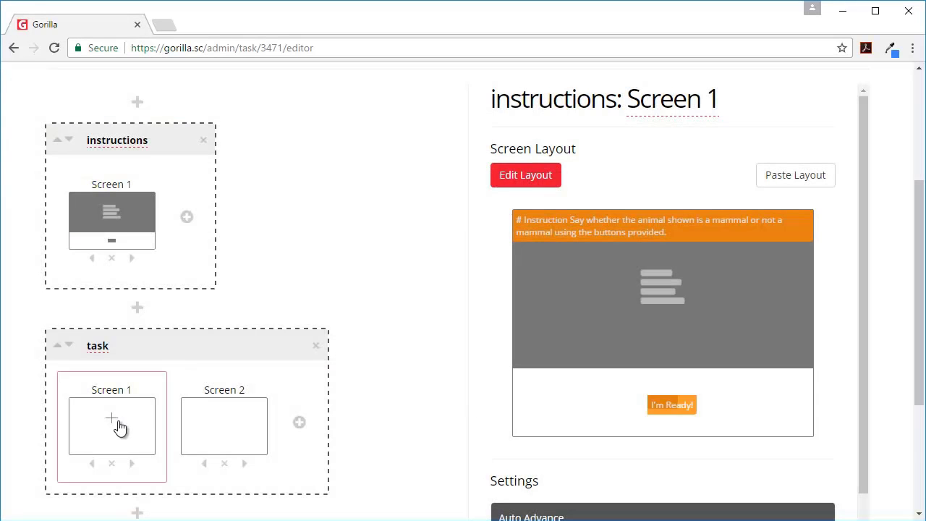
Set the debrief screen's text zone to a Static source and enter the heading "# The End" with "That's all folks!" below it
scroll(214, 427, down, 3)
click(113, 415)
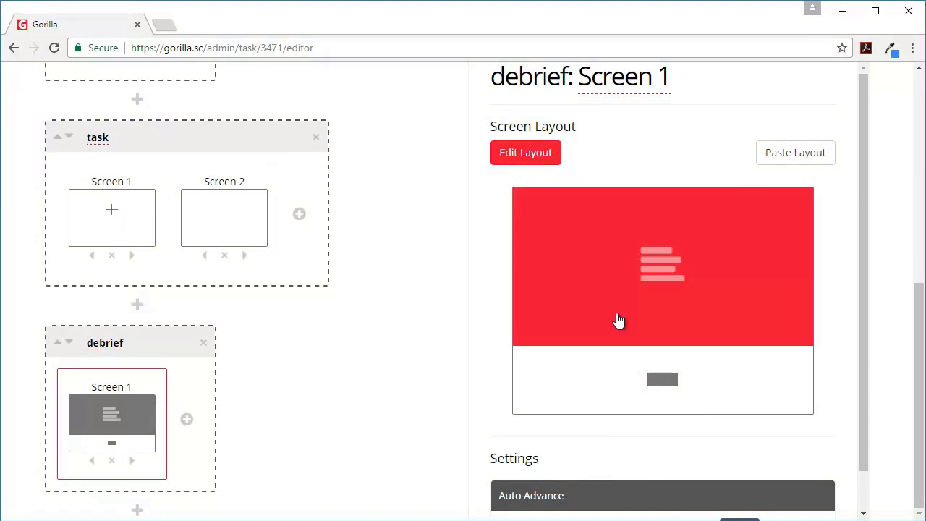
click(720, 271)
click(438, 190)
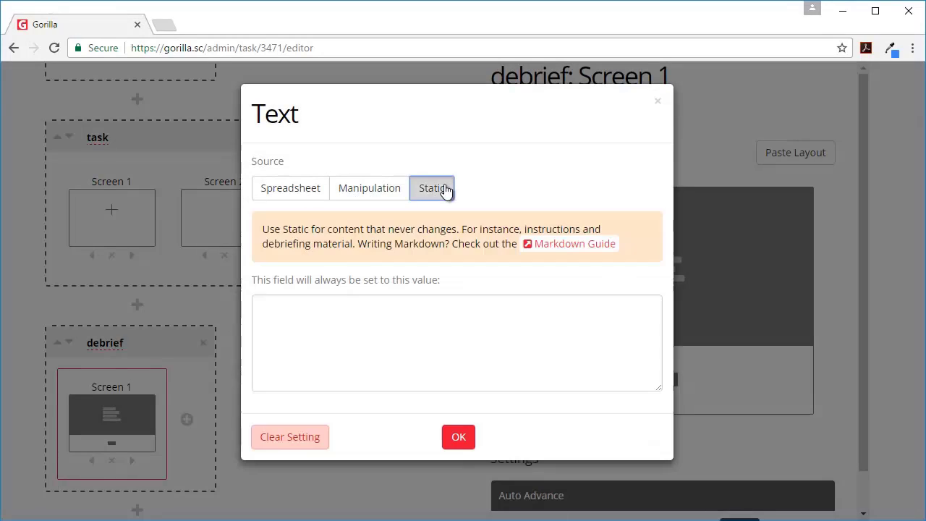
click(312, 327)
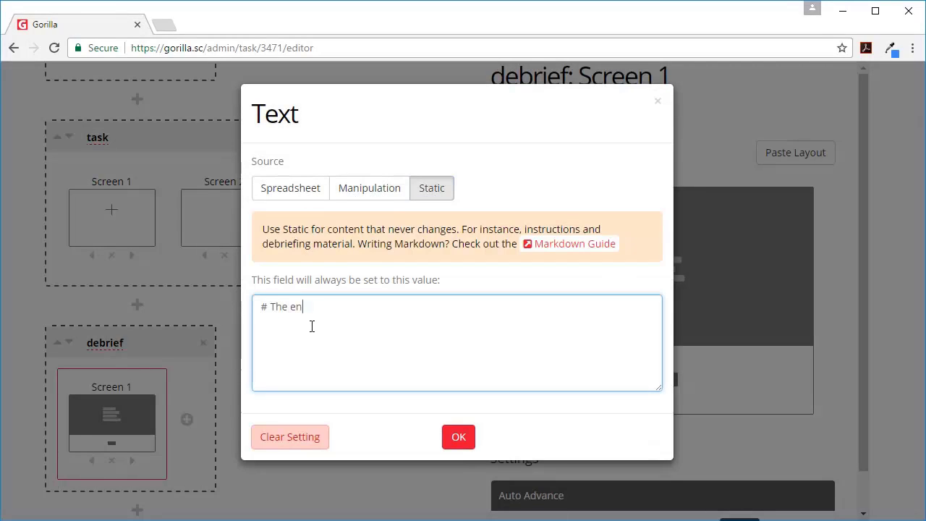
text(# The End)
key(Return)
key(Return)
text(That's all )
text(folks!)
Add the bold Markdown line "**Thanks for your time!**" to the end of the debrief text and save it
text(**THna)
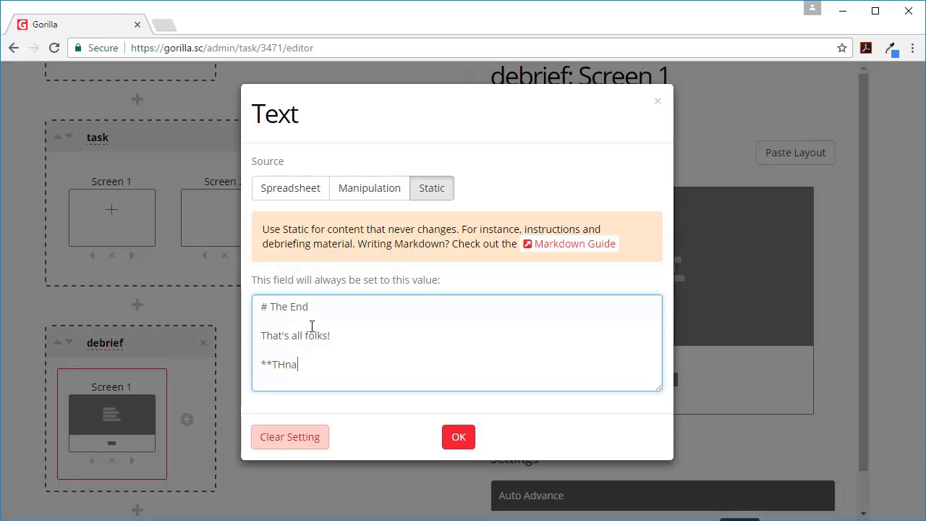
text(kanks)
key(shift+Left)
key(shift+Left)
key(shift+Left)
key(shift+Left)
key(shift+Left)
key(shift+Left)
key(shift+Left)
key(shift+Left)
key(Left)
click(308, 362)
text(for your time!)
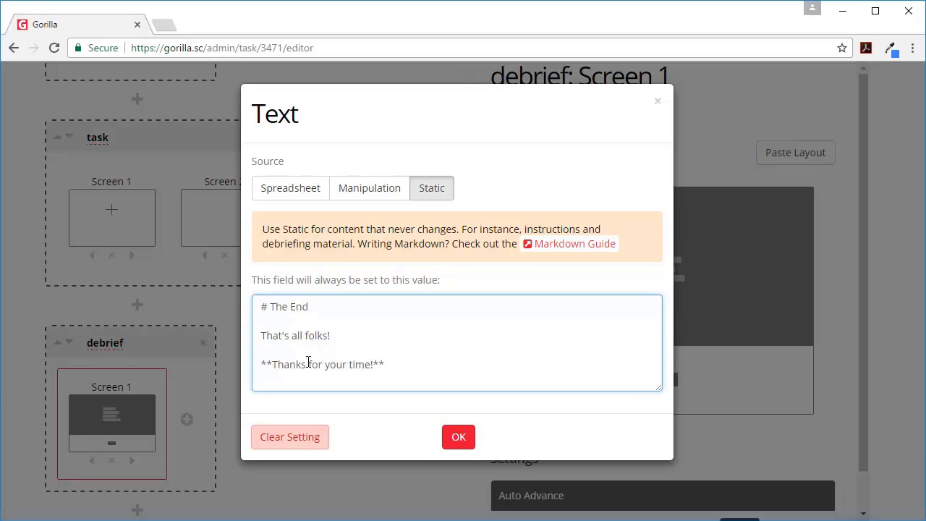
click(456, 438)
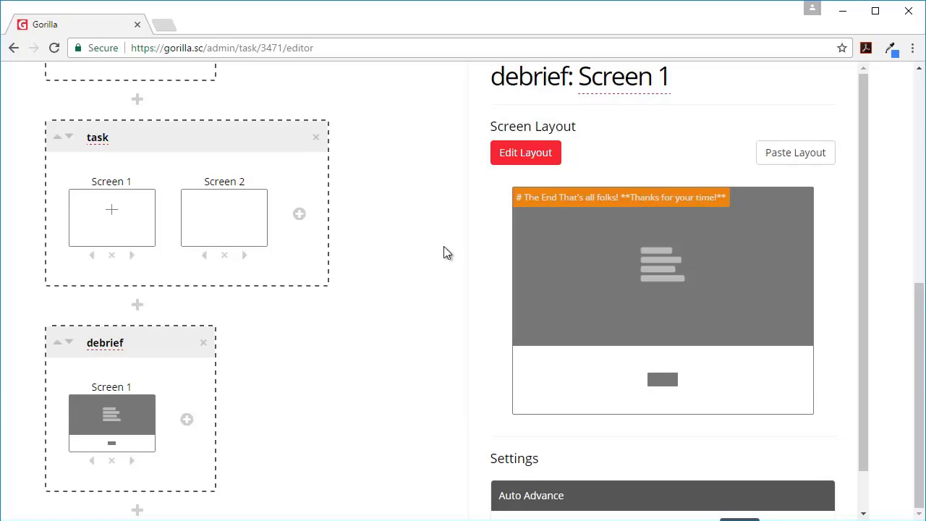
Set the button label on the debrief screen to the Static value "Finish" and save it
click(662, 380)
click(431, 188)
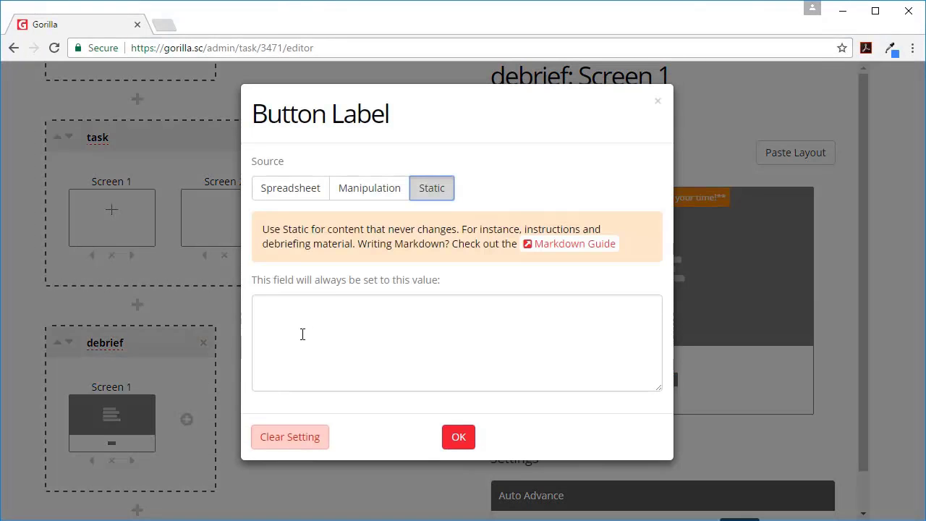
click(303, 335)
text(Finish)
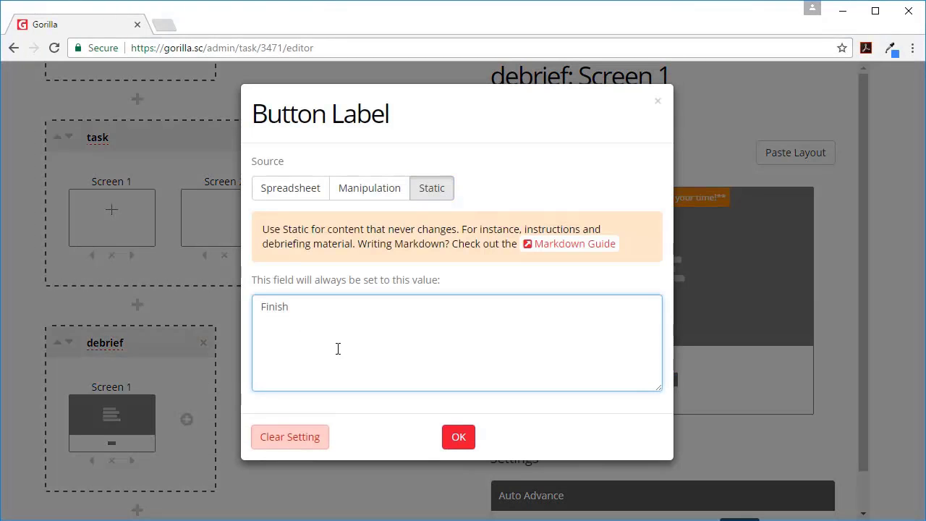
click(459, 439)
Make the debrief screen advance automatically after a Static value of 30000 milliseconds
scroll(627, 365, down, 1)
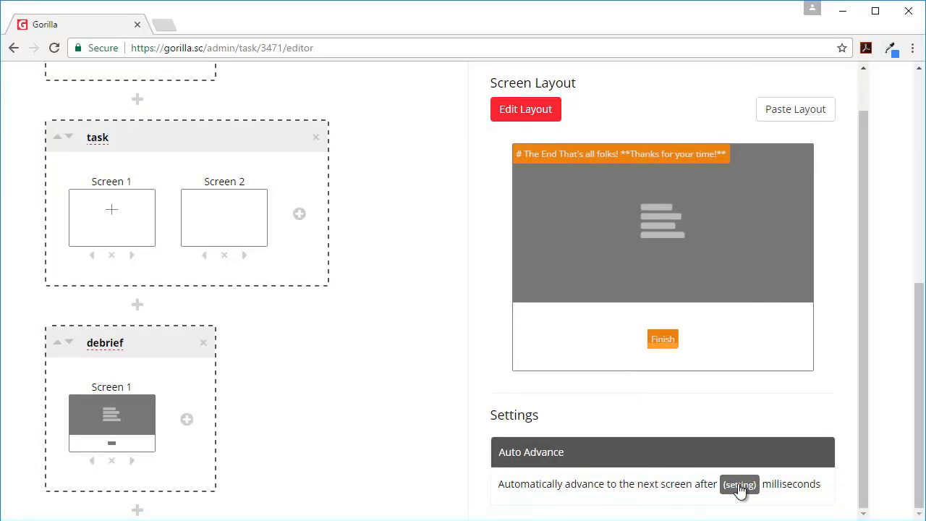
click(739, 485)
click(432, 190)
click(297, 343)
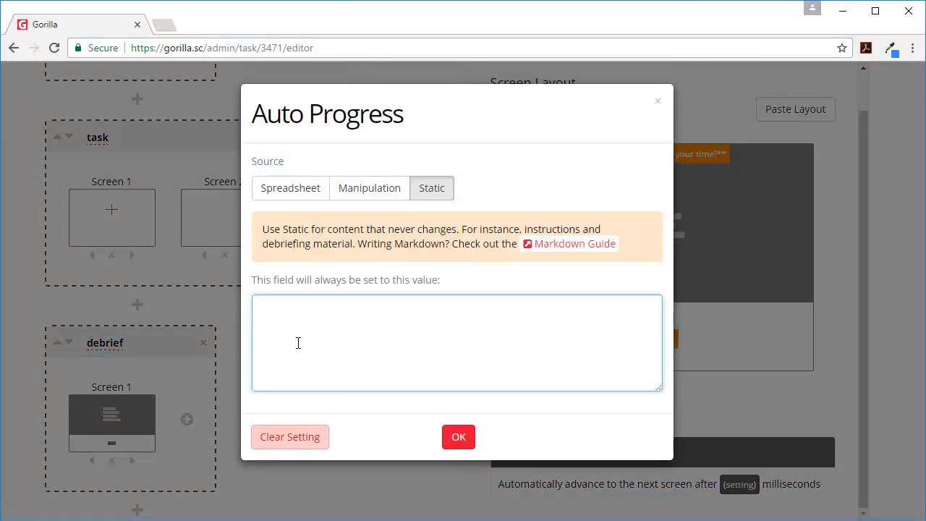
text(30000)
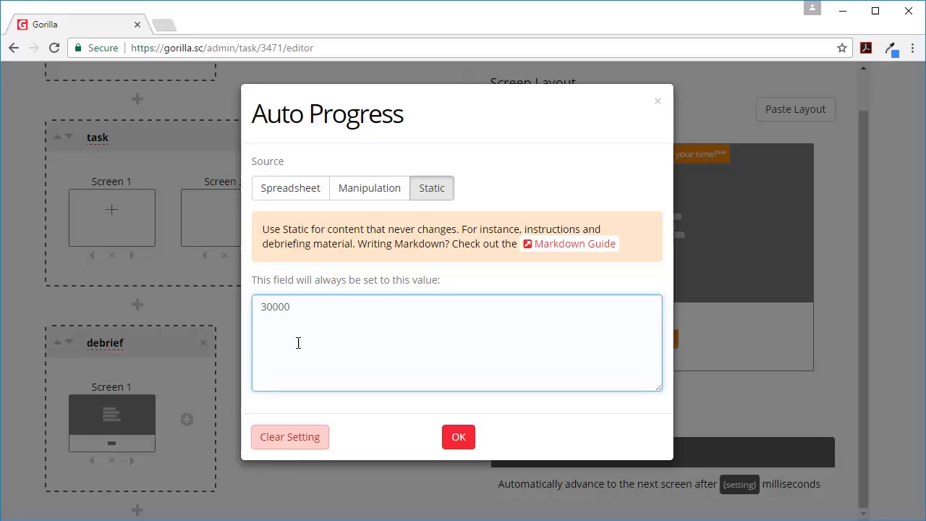
click(458, 437)
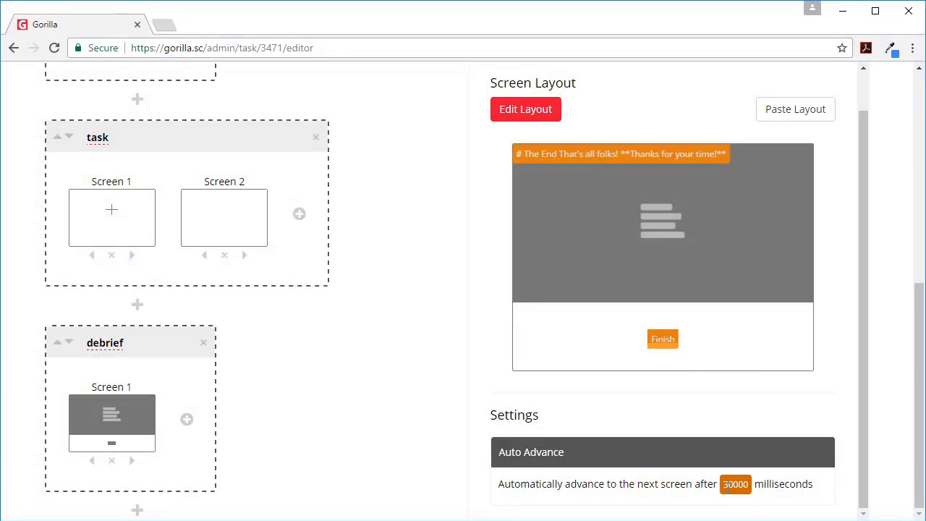
Set the fixation display time on Screen 1 of the task display to a Static value of 200 milliseconds
scroll(108, 422, up, 6)
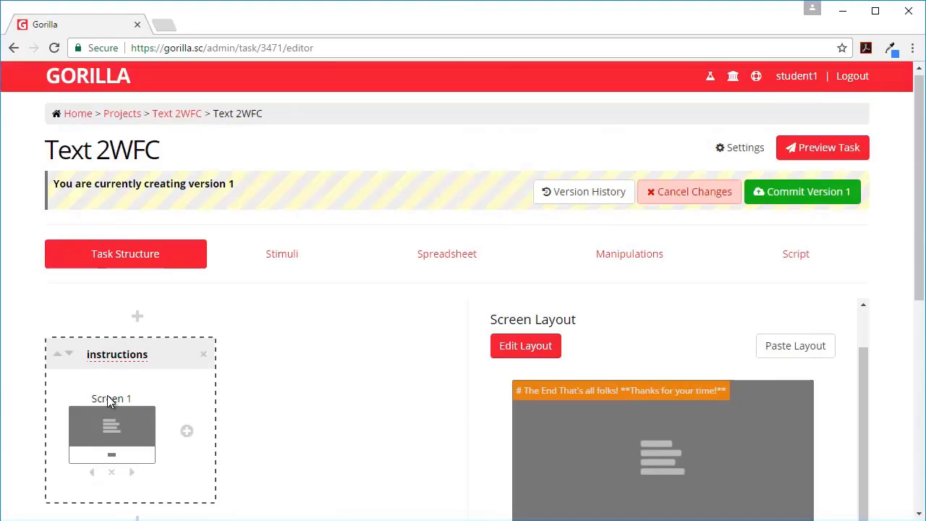
scroll(109, 400, down, 4)
click(109, 137)
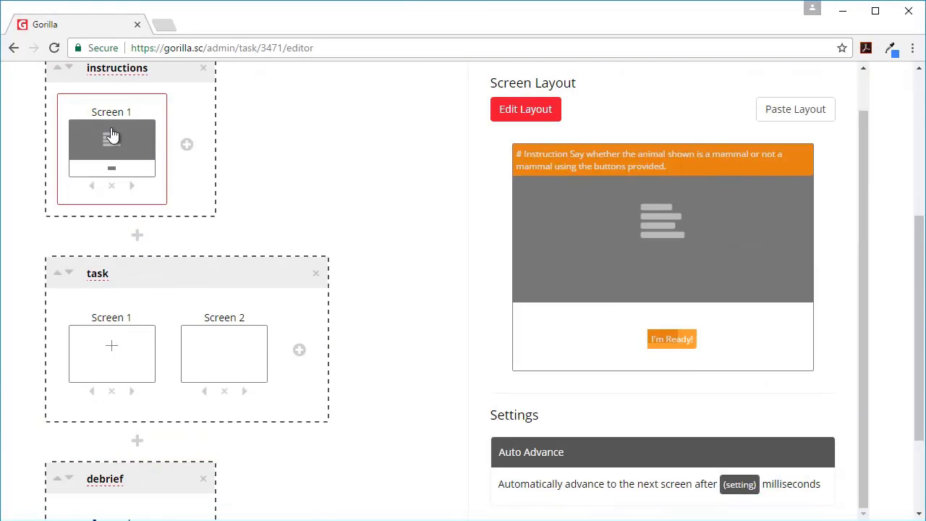
click(113, 354)
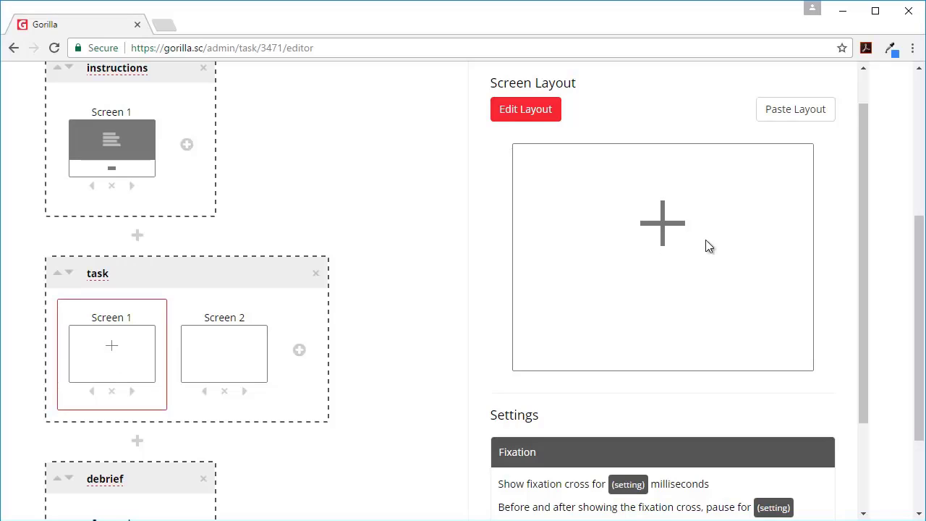
scroll(703, 241, down, 3)
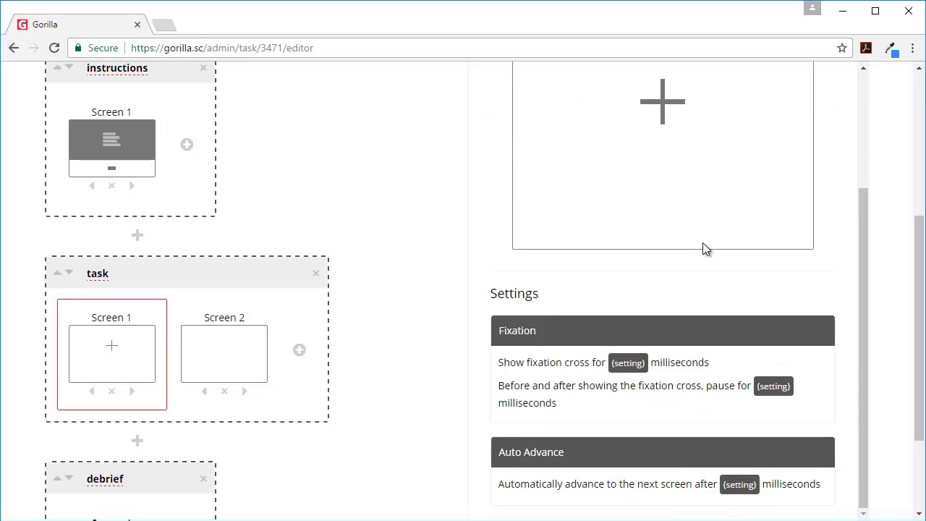
click(627, 364)
click(432, 187)
click(326, 324)
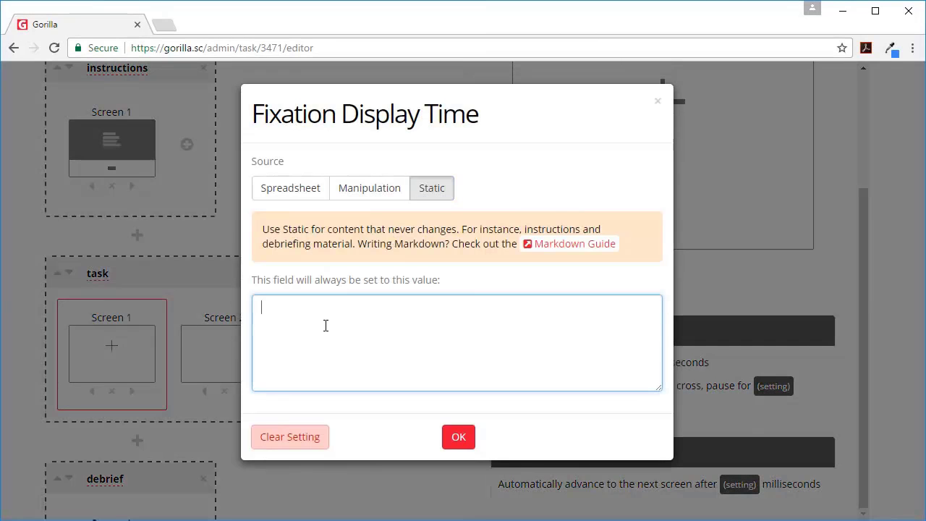
text(200)
click(454, 438)
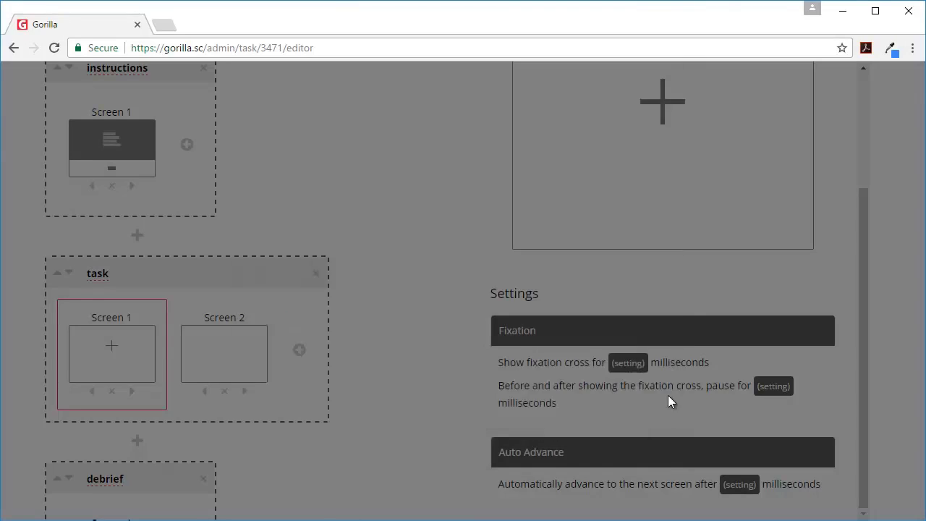
Set the pause before and after the fixation cross to a Static value of 100 milliseconds
click(773, 389)
click(432, 192)
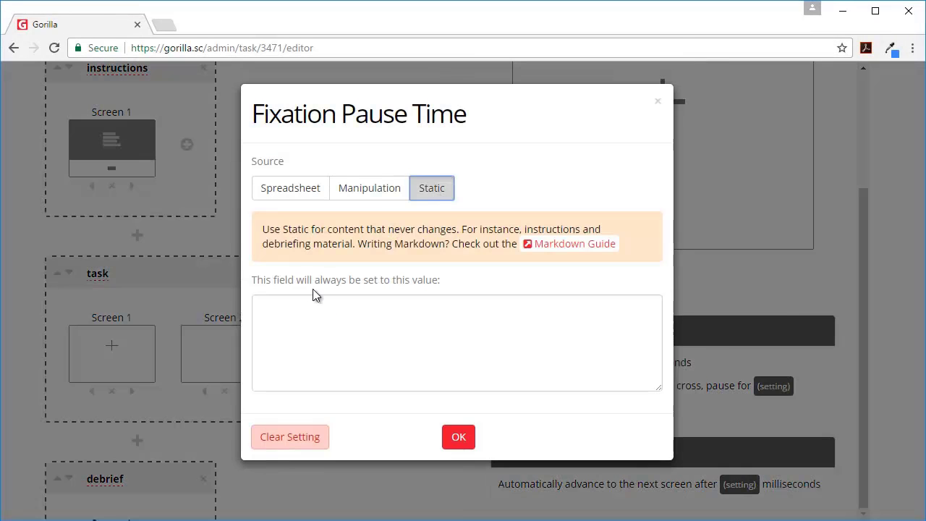
click(302, 314)
text(100)
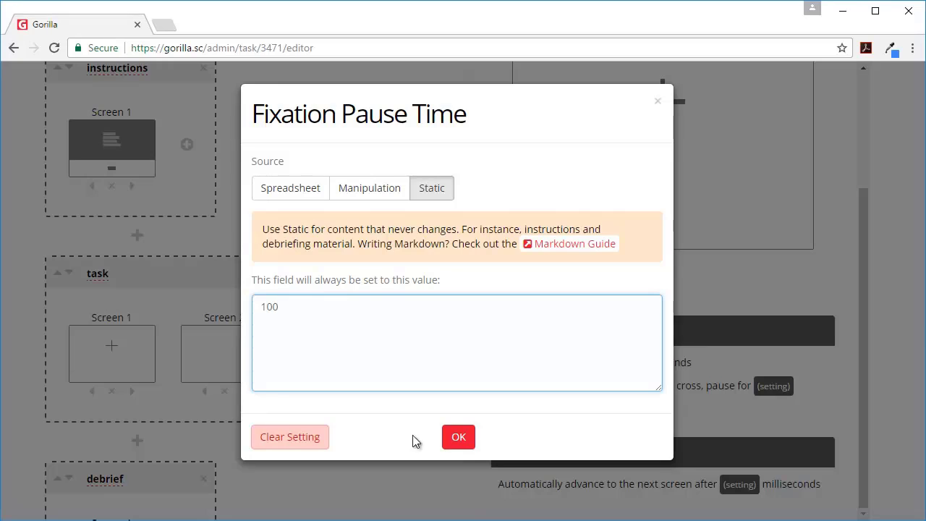
click(457, 438)
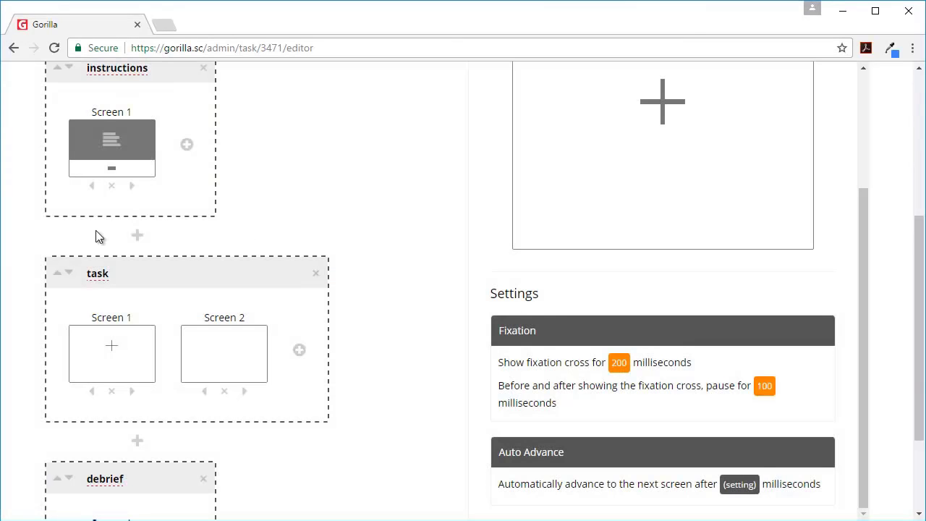
Edit the layout of the blank Screen 2 in the task display and add a new zone to it
click(228, 357)
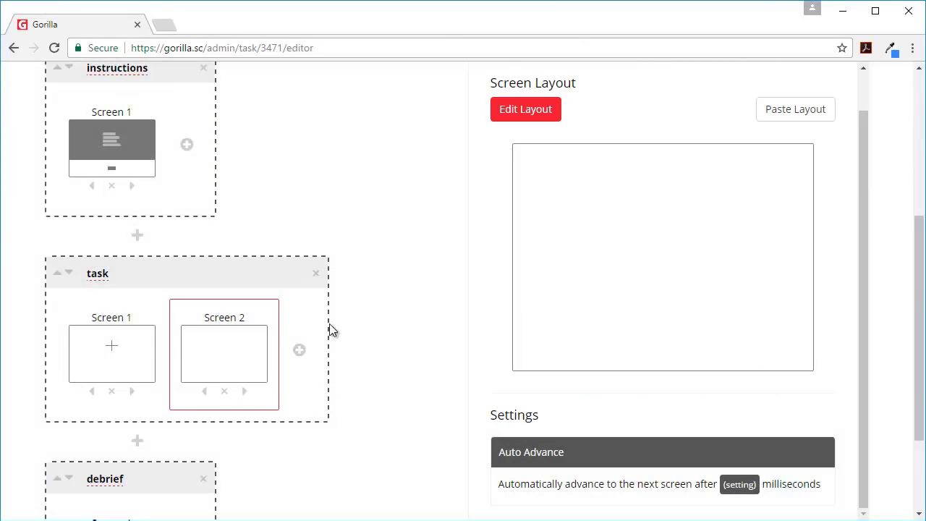
scroll(203, 306, up, 3)
scroll(167, 304, down, 3)
click(527, 113)
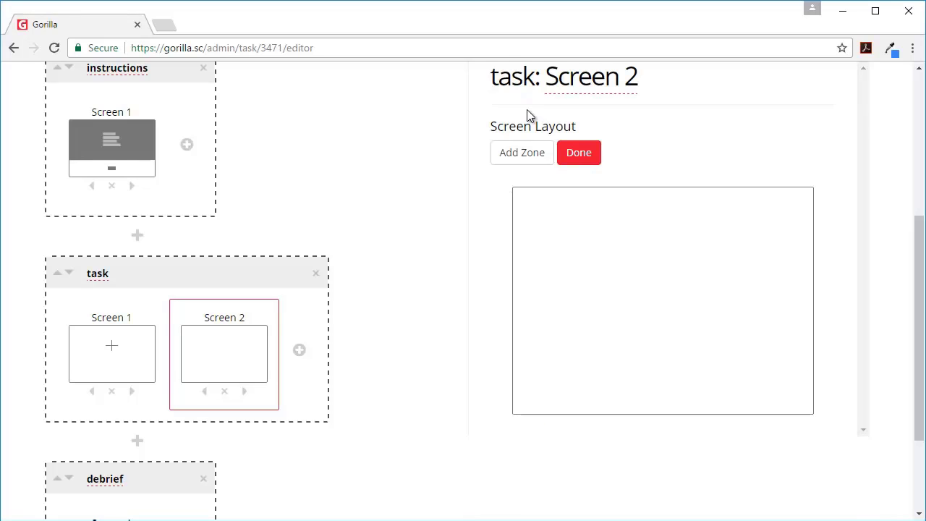
click(531, 154)
Examine the zone types available for the new zone, trying Text, and close its settings without applying a type
click(665, 303)
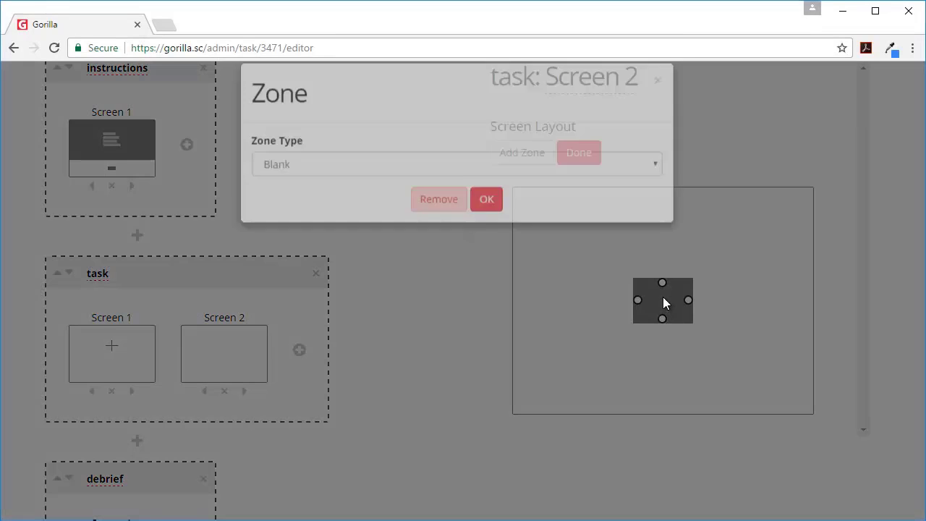
click(313, 185)
click(307, 218)
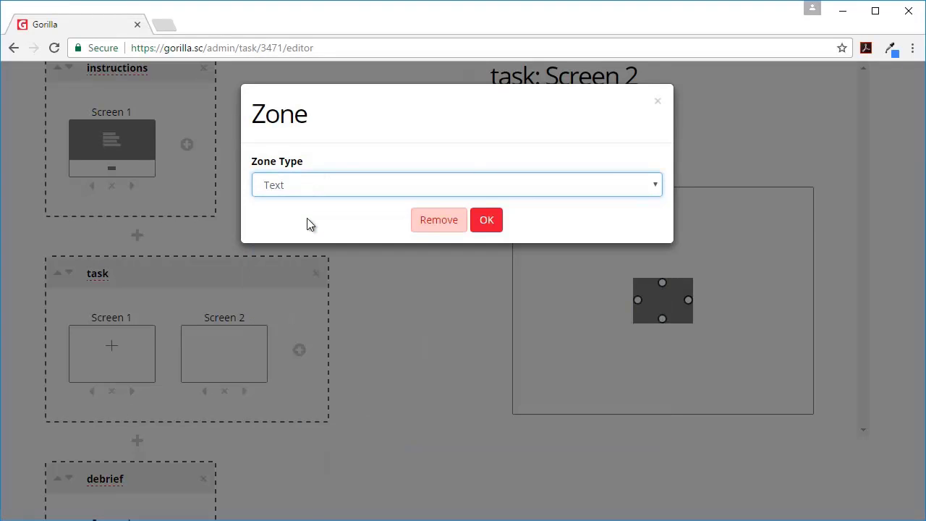
click(338, 185)
scroll(333, 249, down, 1)
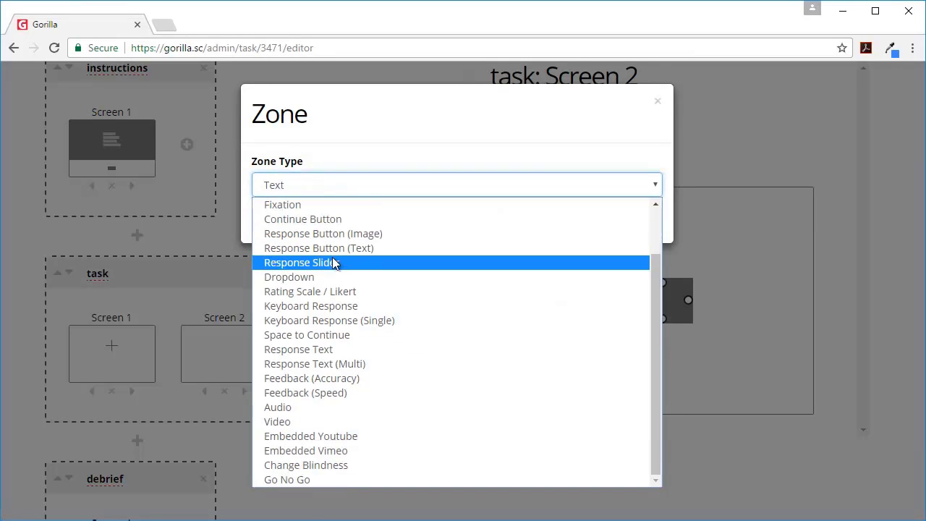
scroll(334, 398, up, 1)
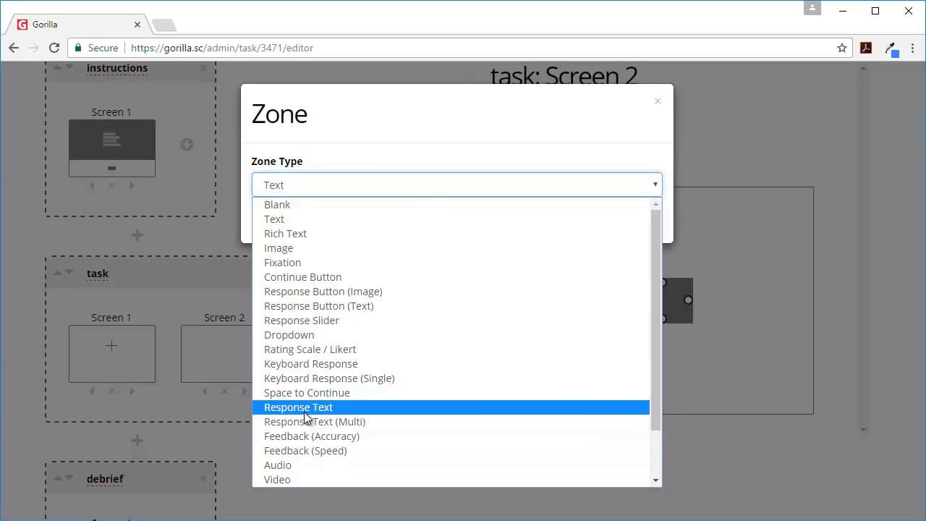
scroll(305, 417, down, 2)
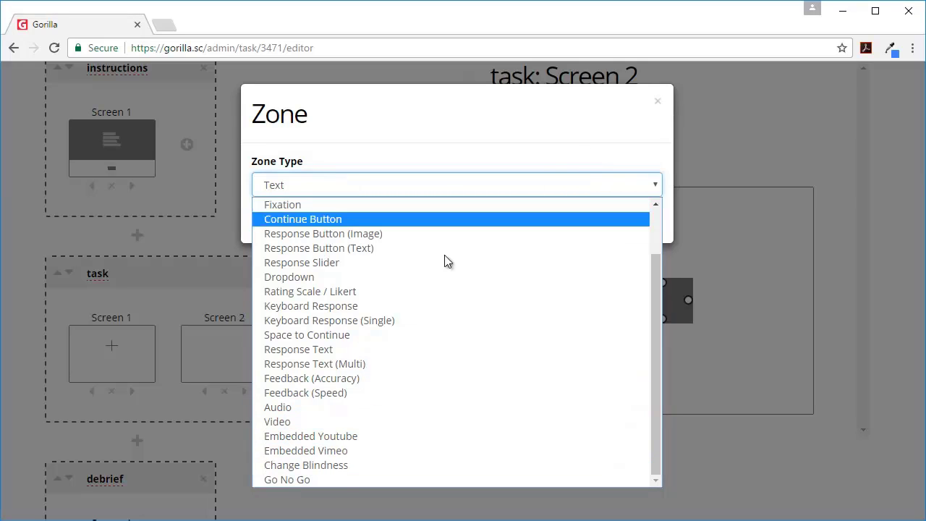
scroll(445, 262, up, 2)
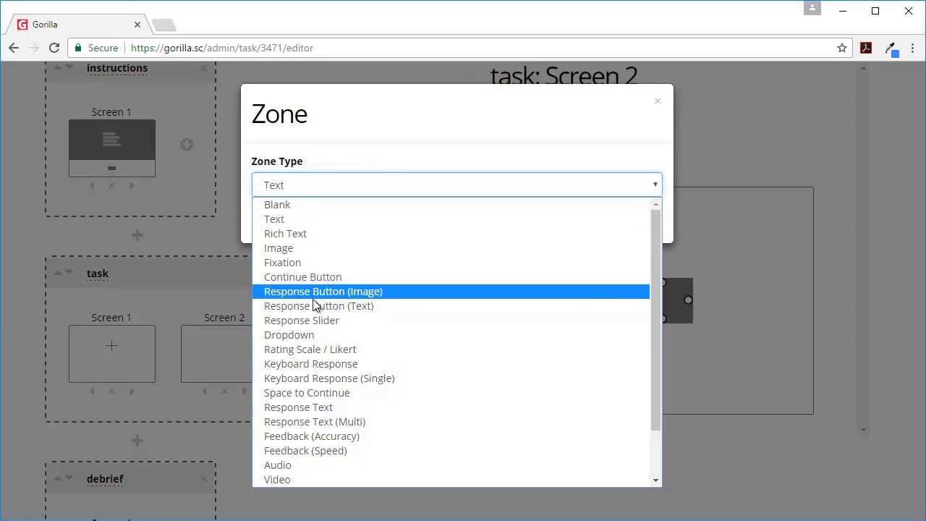
click(658, 102)
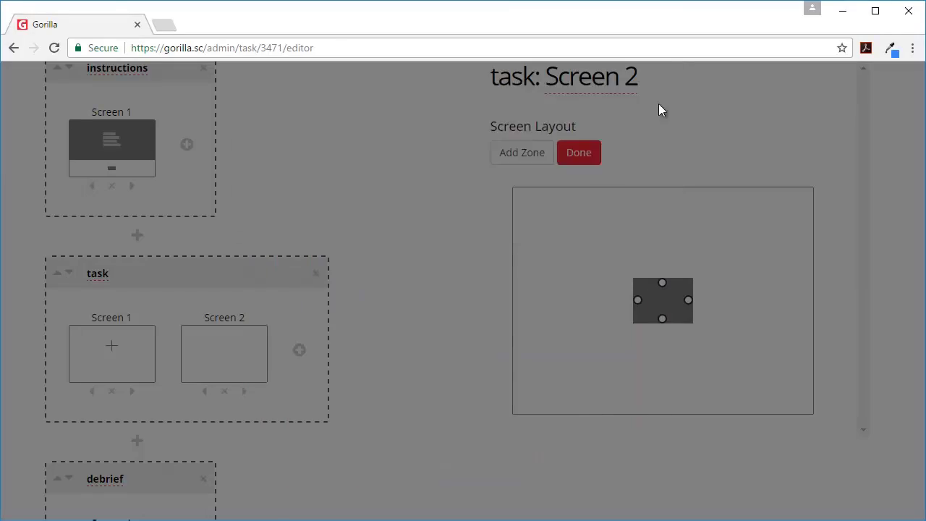
Reshape the zone on Screen 2 into a wide, shallow rectangle centred horizontally just above the middle of the layout
drag(665, 288, 667, 263)
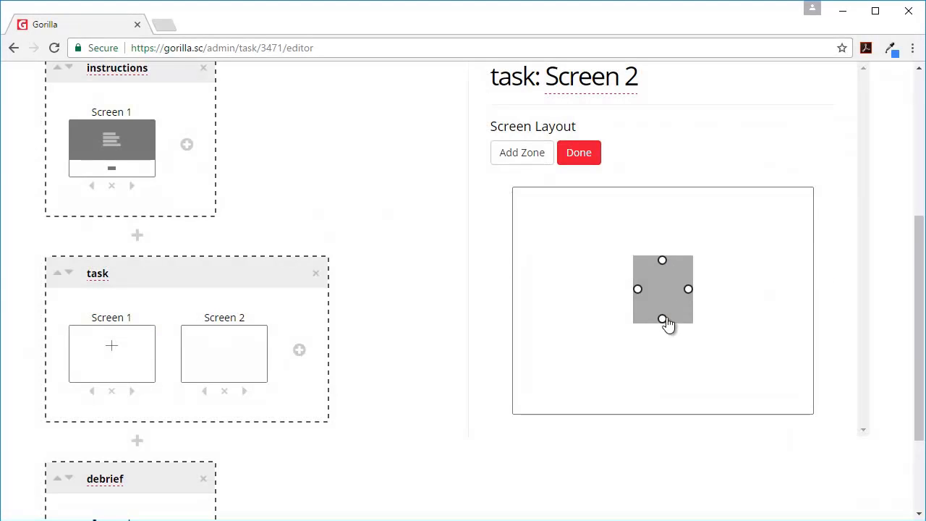
drag(664, 322, 608, 285)
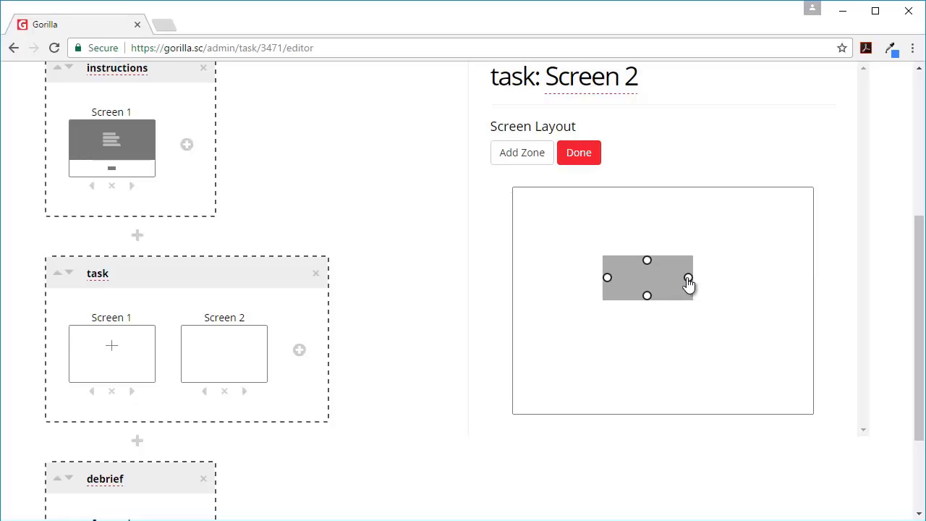
drag(689, 283, 719, 282)
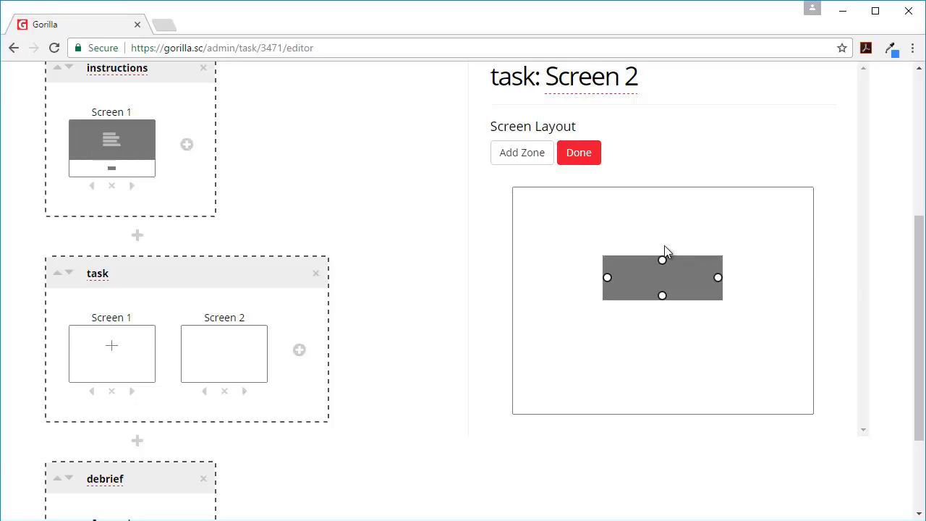
Add a second zone and shape it into a flat, wide strip below and left of the first zone
click(533, 161)
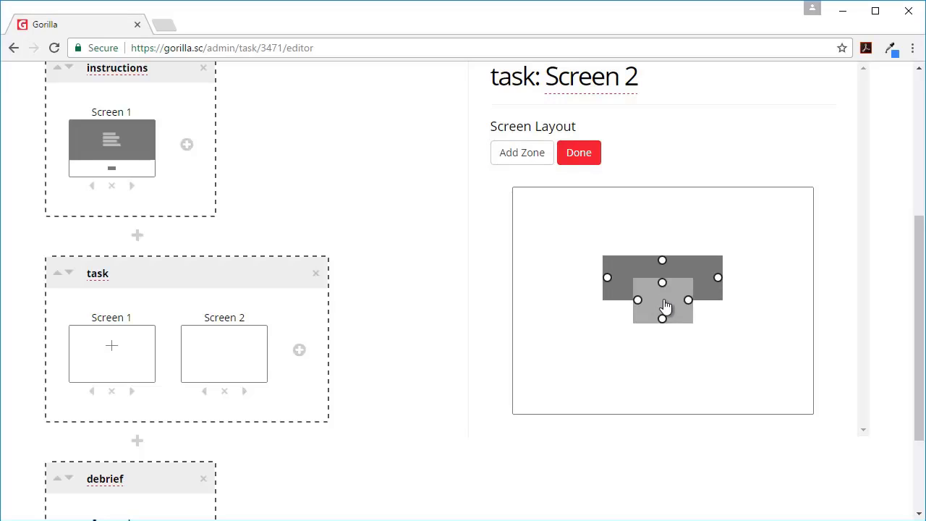
drag(666, 307, 563, 373)
drag(603, 343, 603, 333)
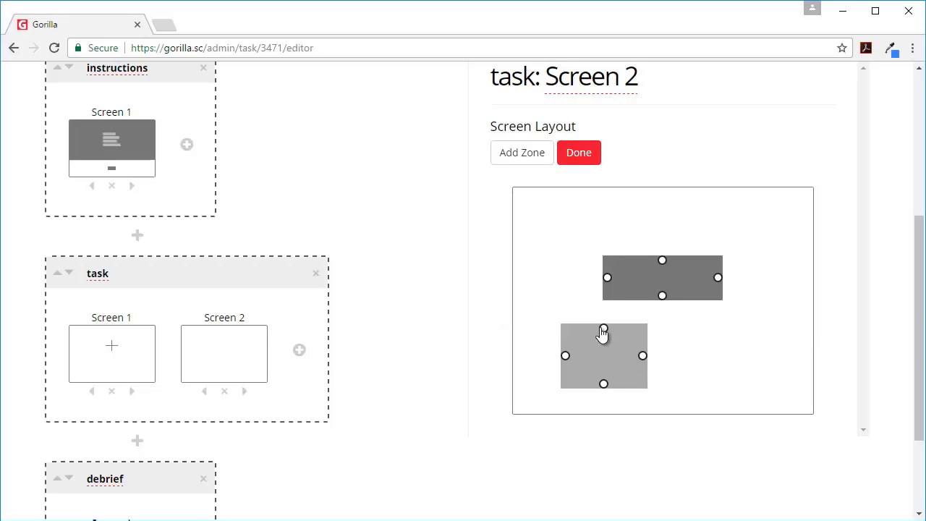
drag(604, 383, 605, 345)
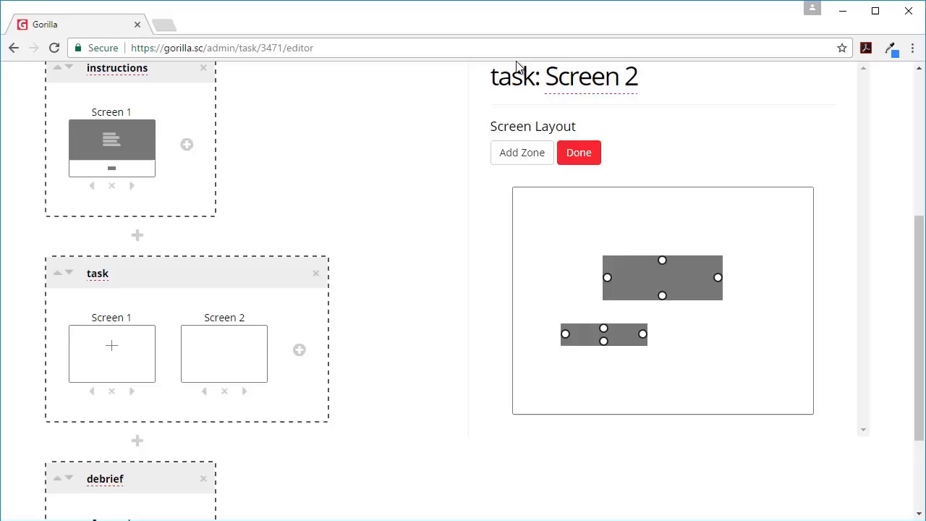
Add a third zone at the lower right of the layout, matching the lower-left zone's height, and adjust both lower zones to equal widths
click(526, 155)
drag(663, 313, 687, 341)
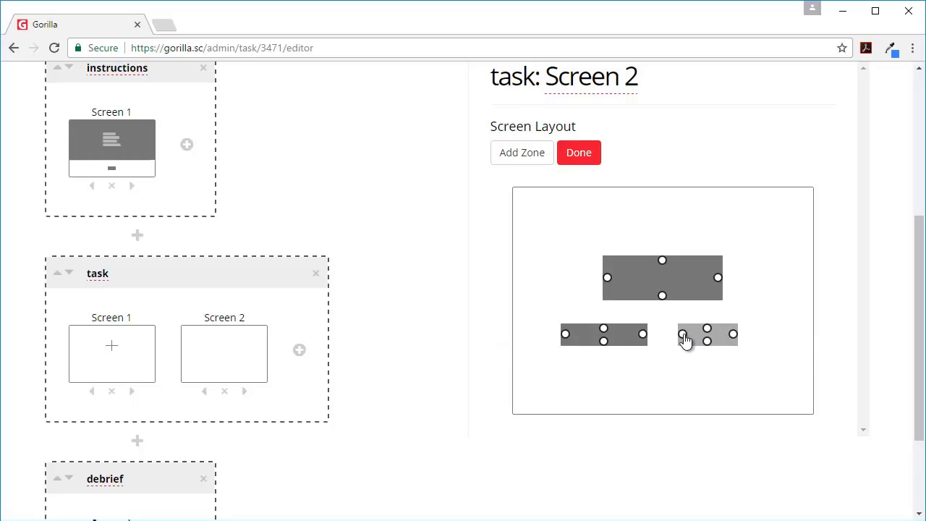
click(568, 336)
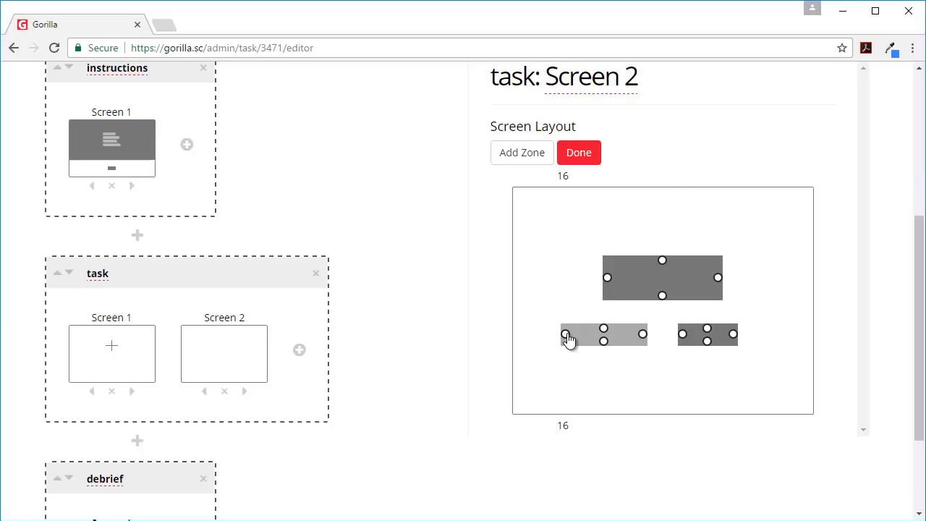
mouse_move(566, 336)
mouse_down()
mouse_move(575, 337)
mouse_move(558, 336)
mouse_move(564, 342)
mouse_up()
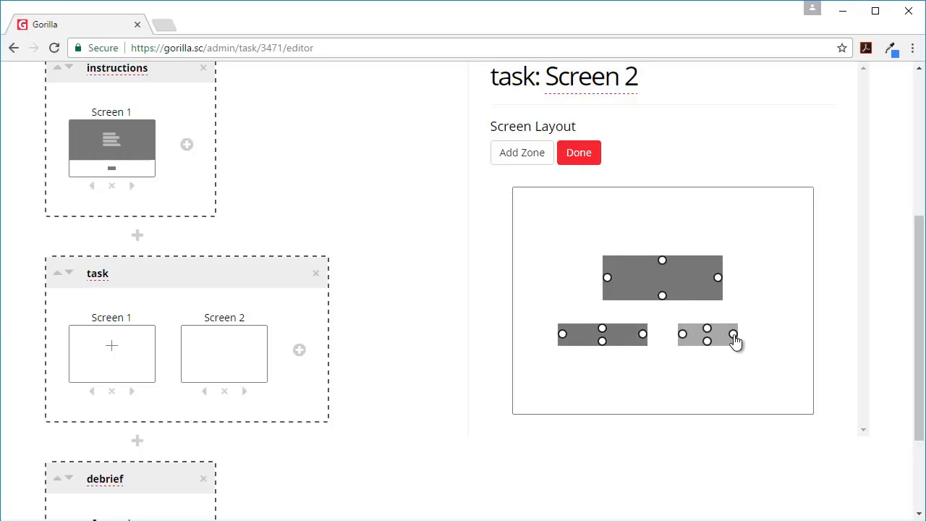
drag(734, 337, 766, 340)
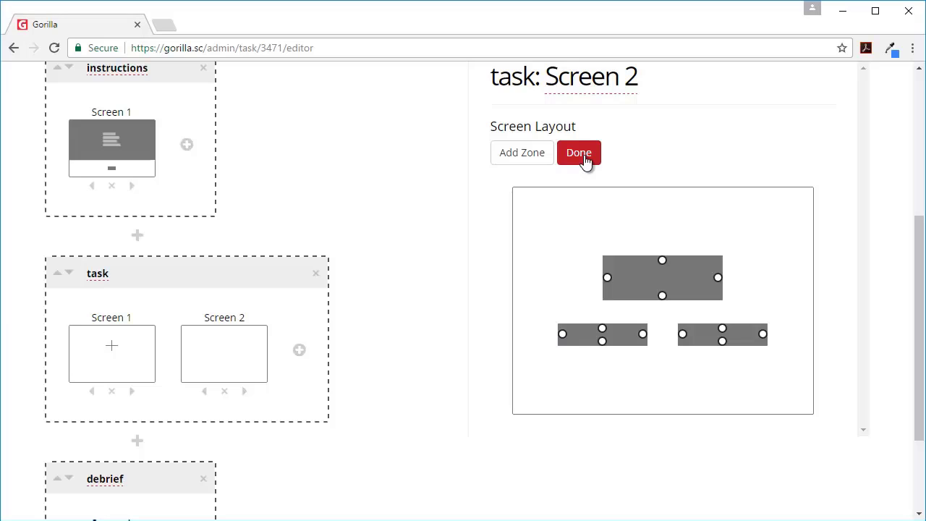
Set both lower zones on Screen 2 to the Response Button (Text) type and finish editing the layout
click(579, 336)
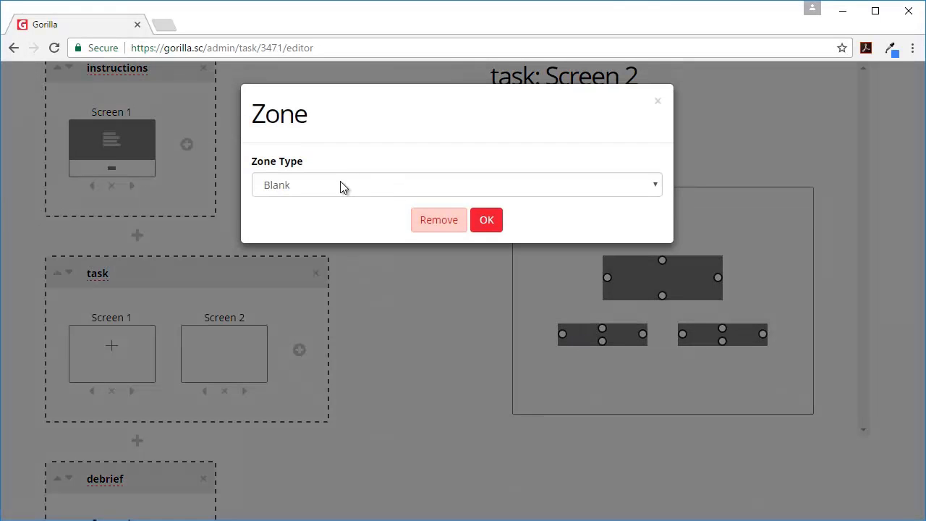
click(343, 187)
click(327, 307)
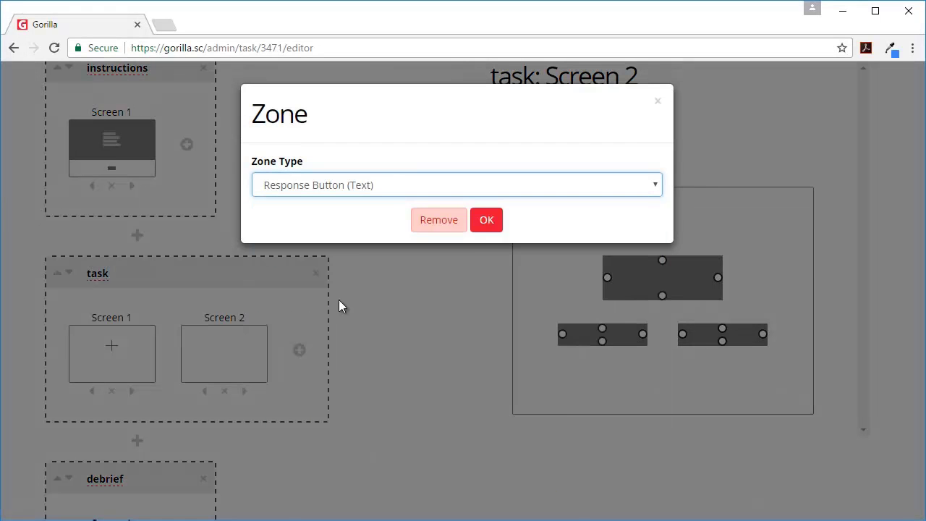
click(487, 220)
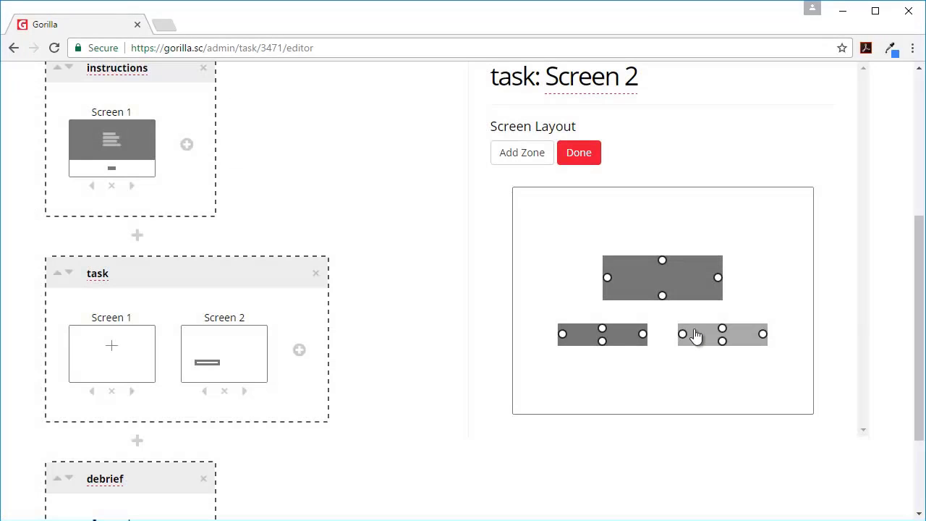
click(700, 336)
click(420, 187)
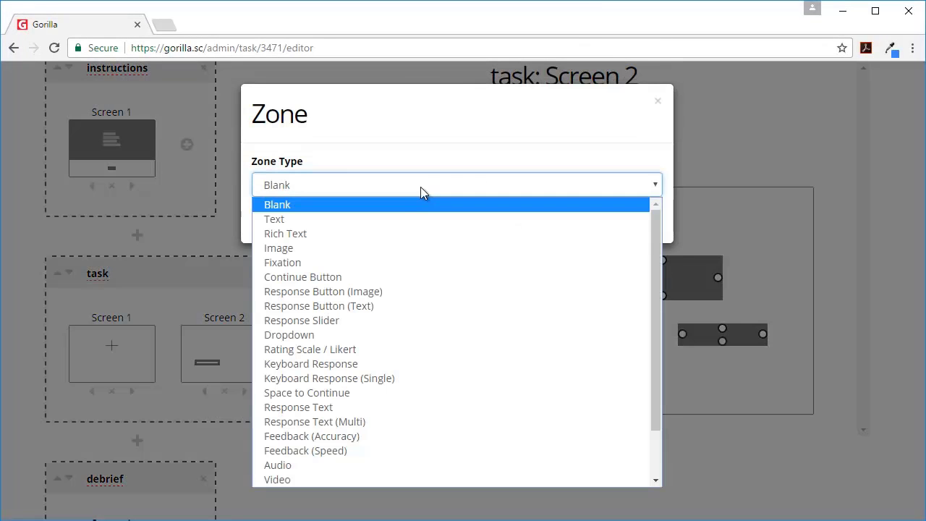
click(370, 305)
click(486, 220)
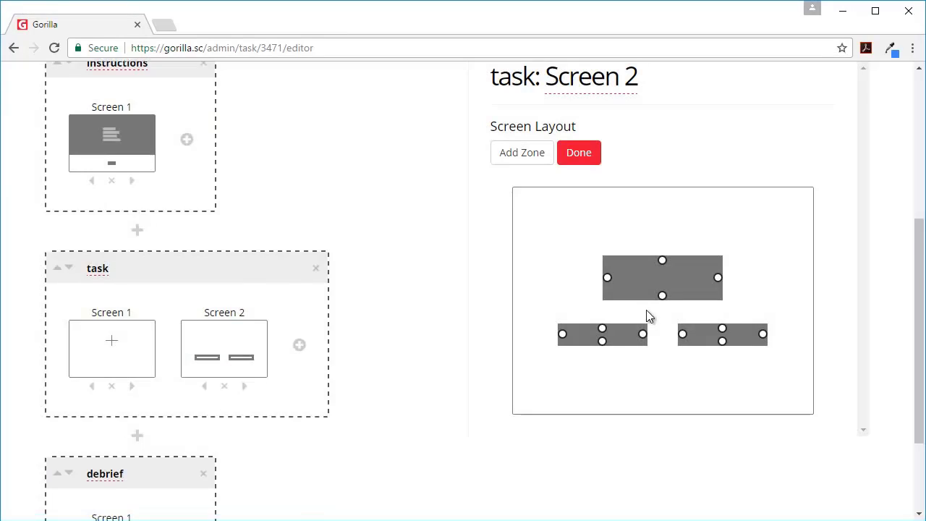
scroll(647, 314, down, 2)
click(583, 157)
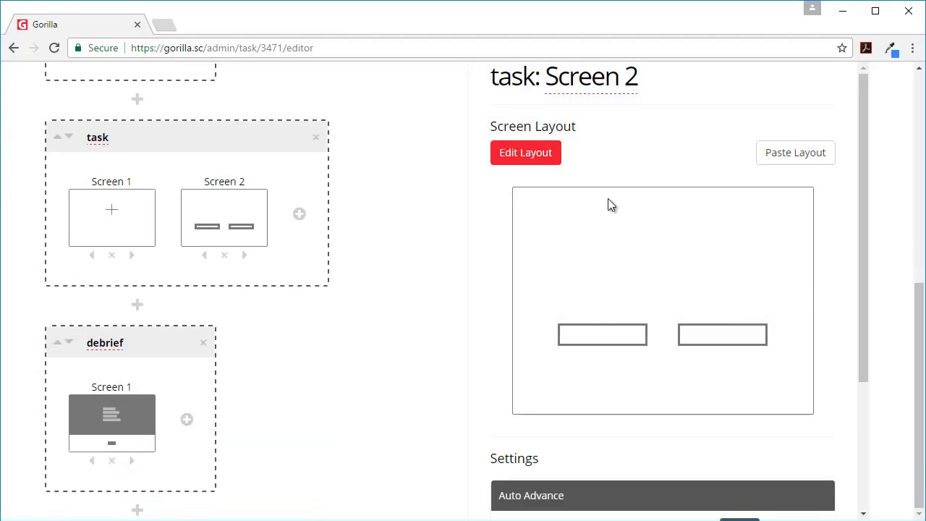
Reopen the Screen 2 layout, set the upper central zone to the Text type, and finish editing the layout
click(537, 161)
click(641, 273)
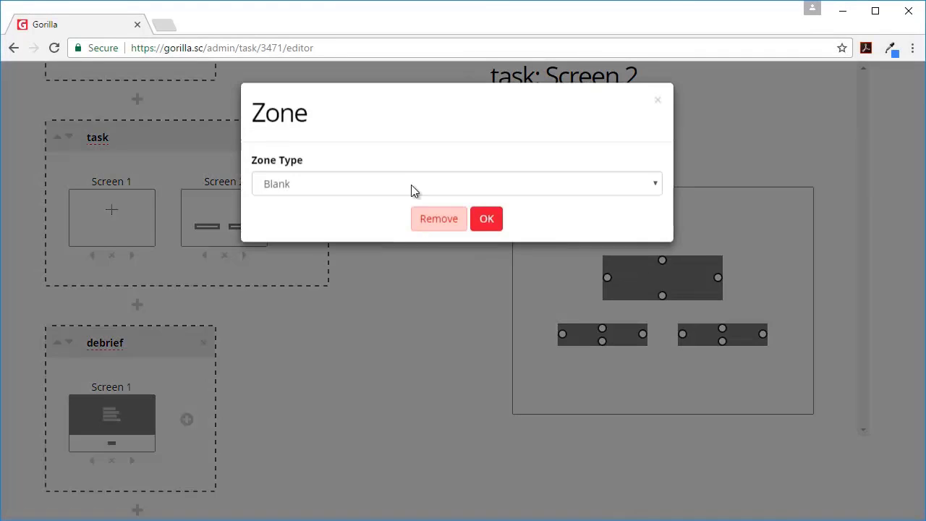
click(322, 186)
click(298, 219)
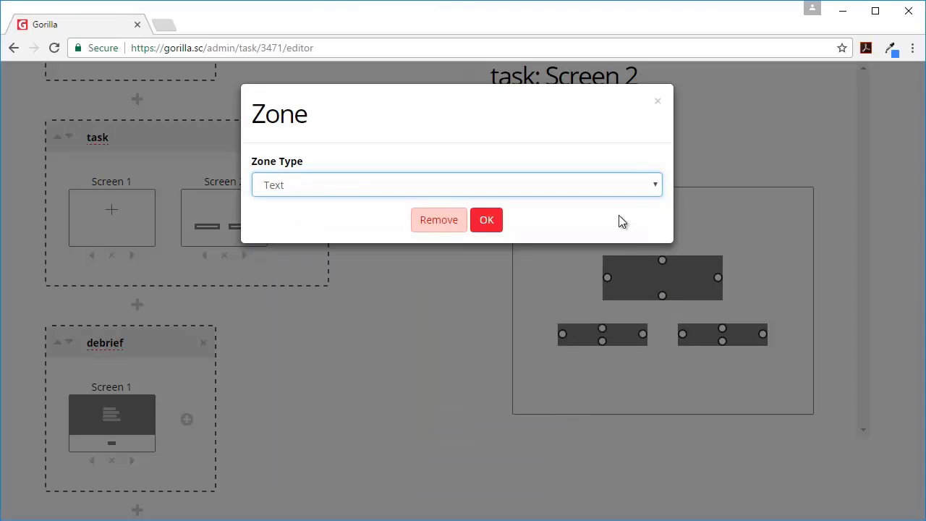
click(491, 223)
click(590, 155)
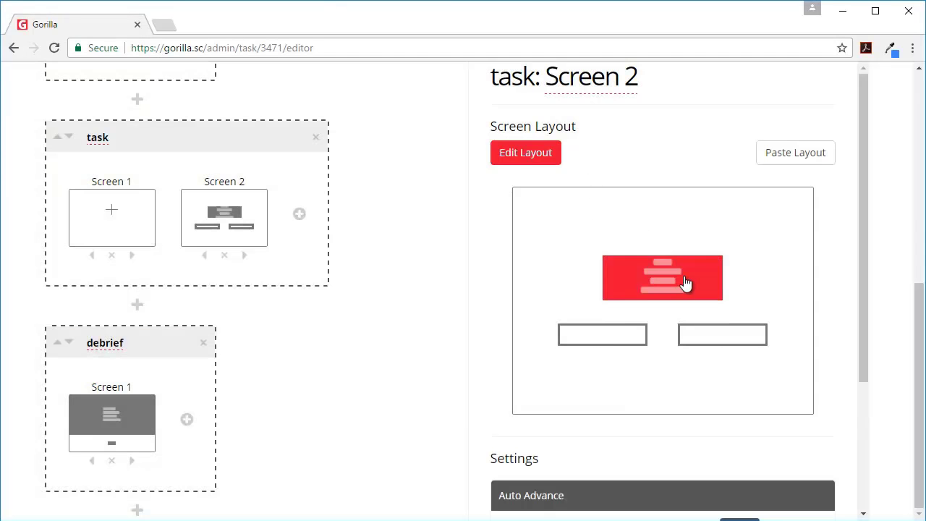
Enable sudden death in Screen 2's Correct Answer settings with a Static value of 1
scroll(670, 330, down, 3)
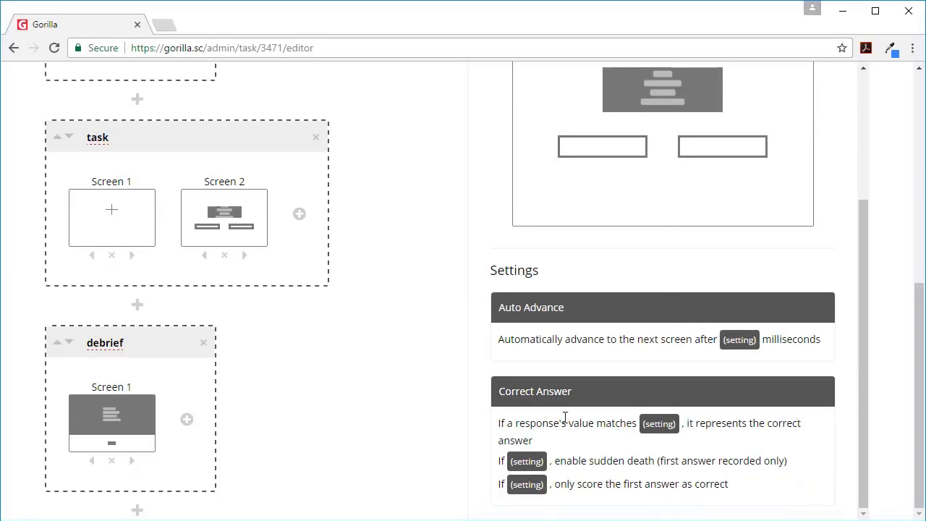
click(543, 467)
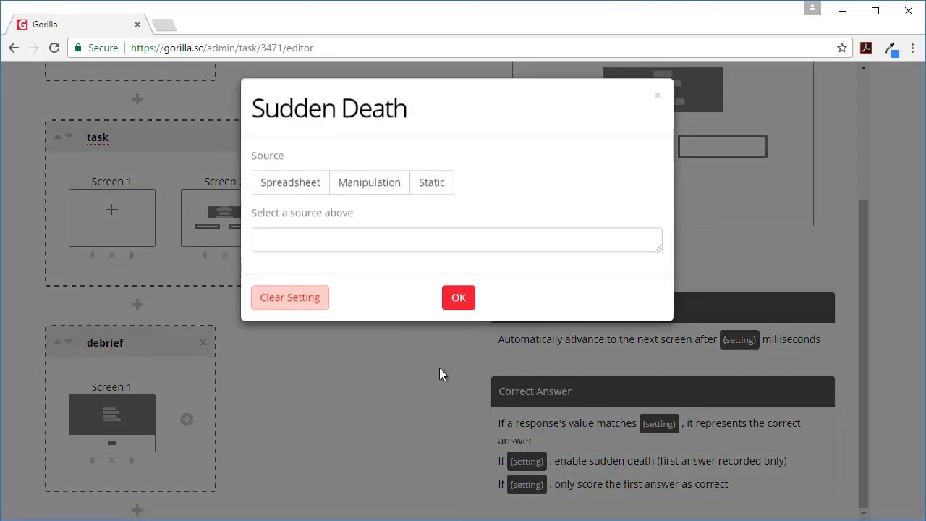
click(420, 204)
click(289, 335)
text(1)
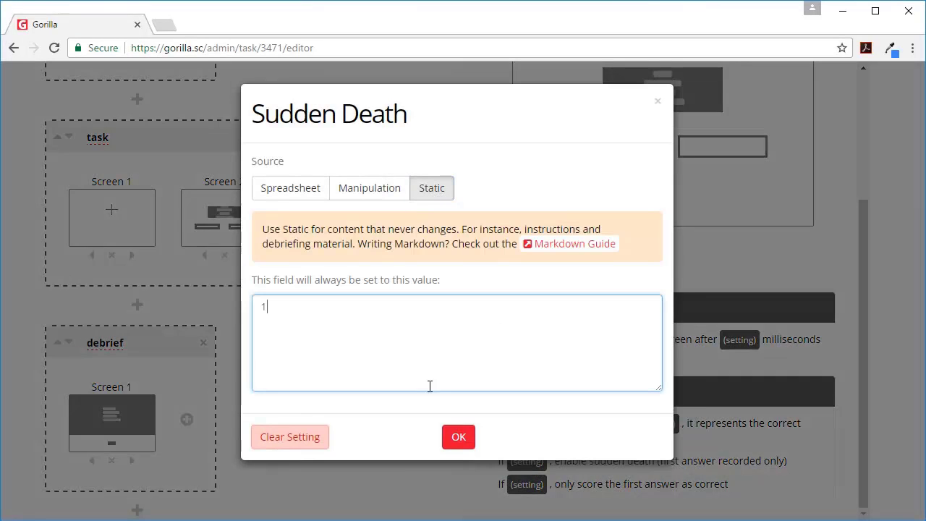
click(459, 439)
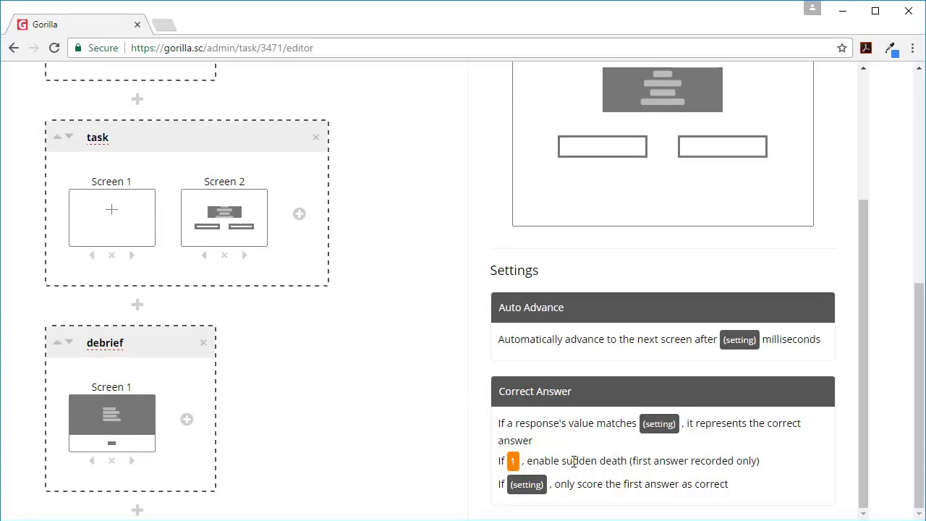
drag(574, 461, 627, 461)
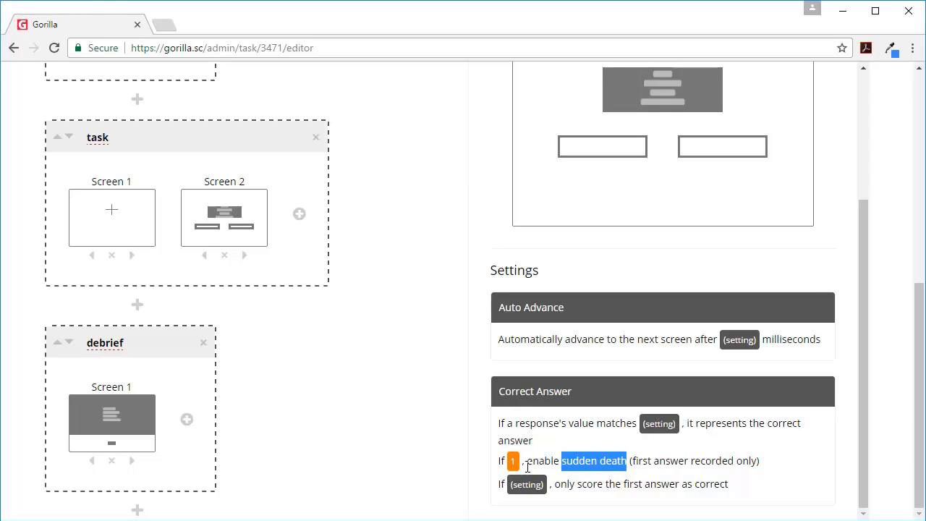
click(659, 460)
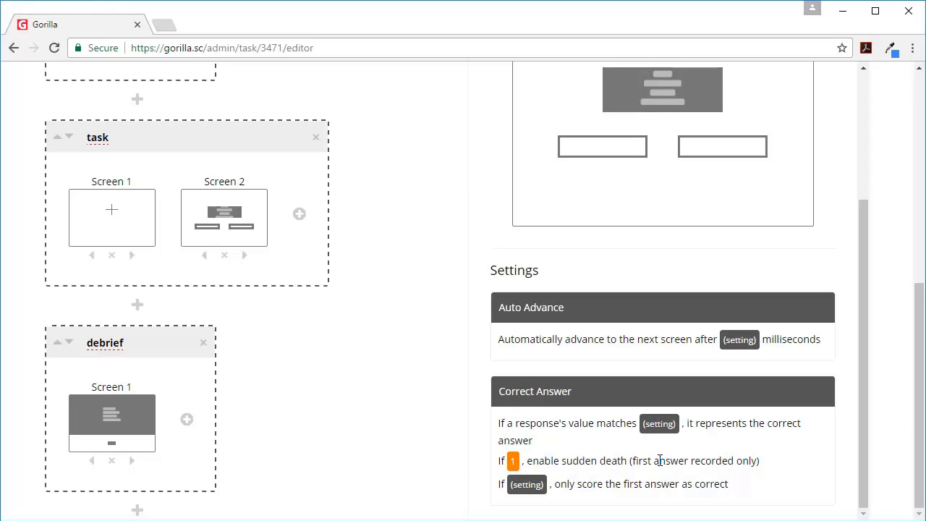
drag(765, 462, 496, 470)
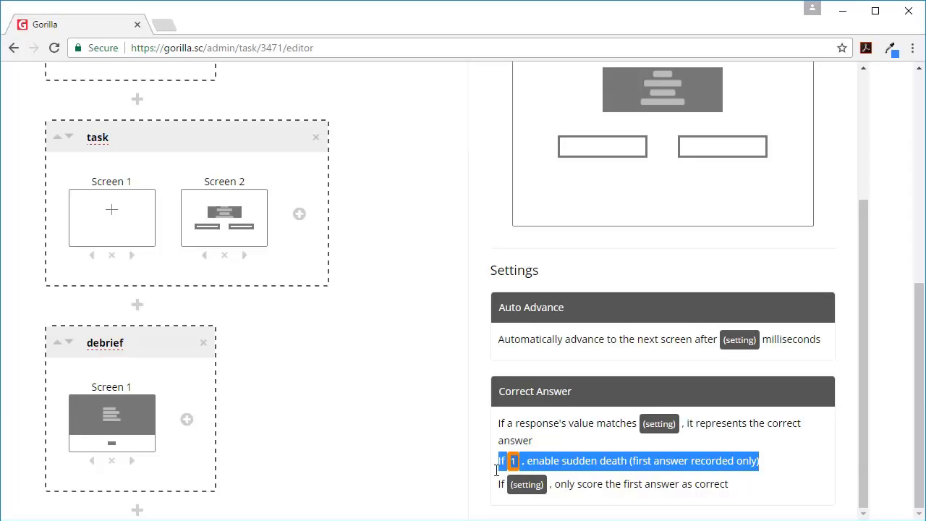
click(637, 465)
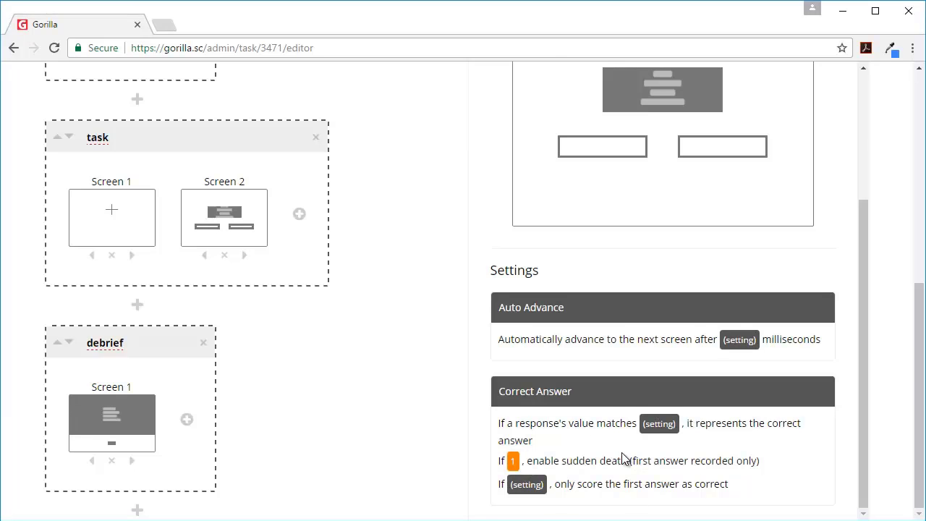
Set the upper text zone's content source to Spreadsheet, using the column animal
scroll(623, 458, up, 3)
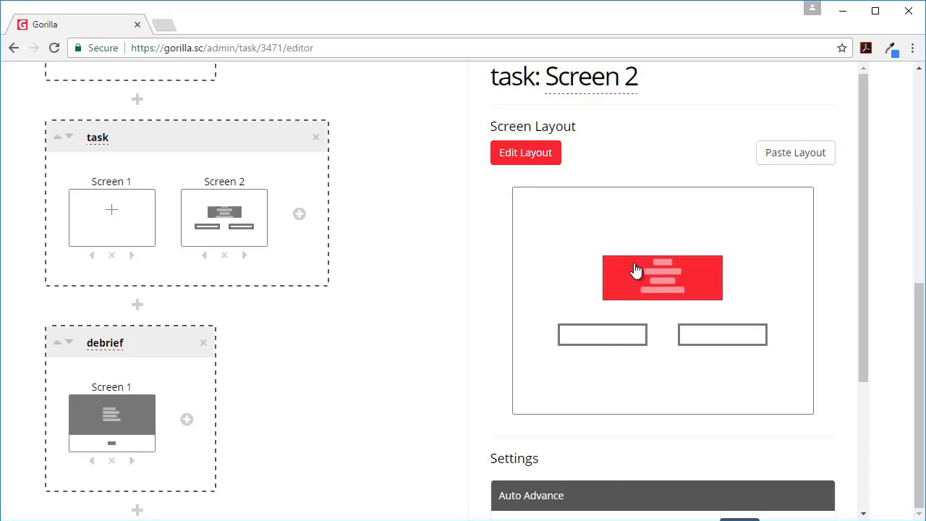
scroll(245, 284, up, 1)
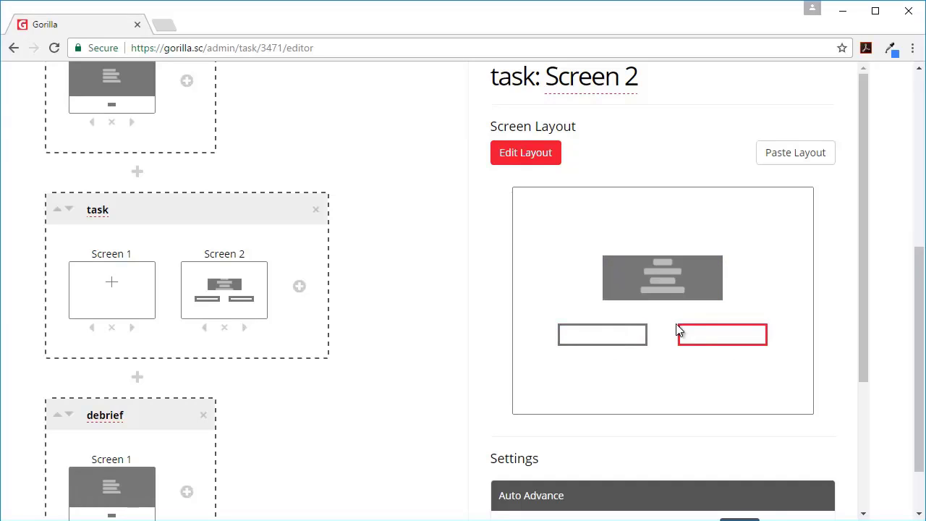
click(660, 278)
click(301, 189)
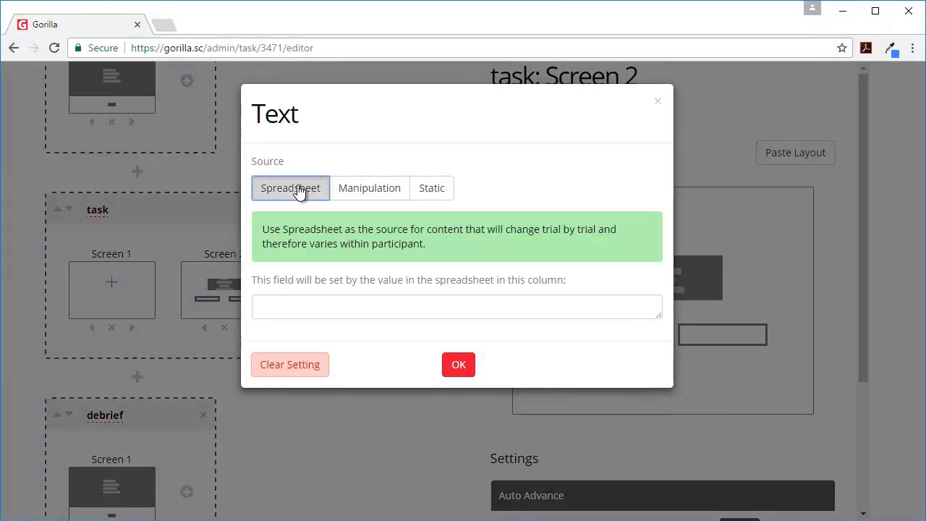
click(291, 307)
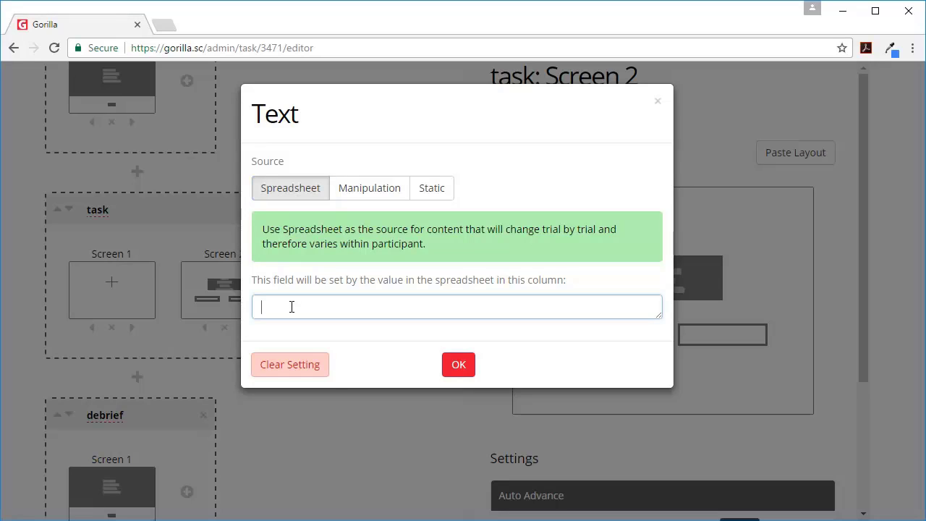
text(anima)
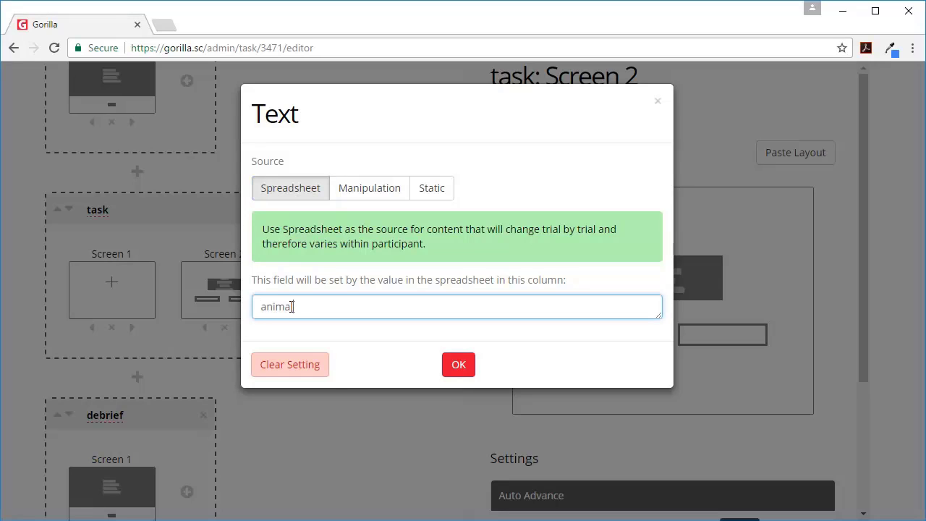
text(l)
click(459, 365)
Set the lower-left response button's content source to Spreadsheet, using the column buttonleft
click(606, 340)
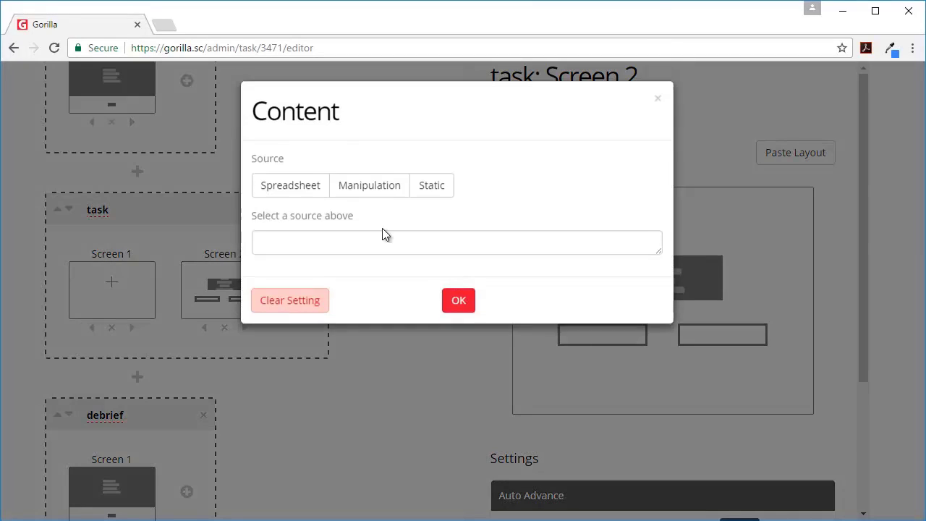
click(281, 198)
click(285, 308)
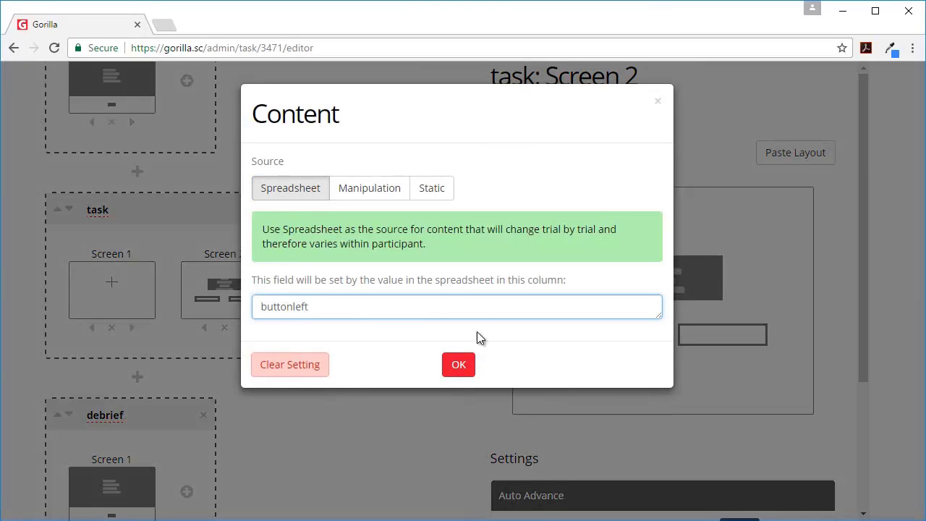
double_click(320, 304)
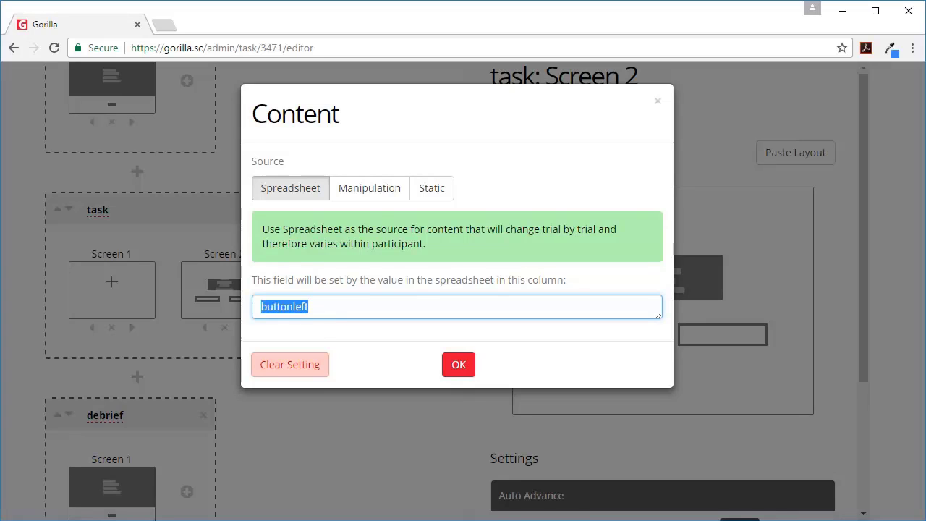
Set the lower-left response button's content to the Static value mammal
click(430, 188)
double_click(323, 307)
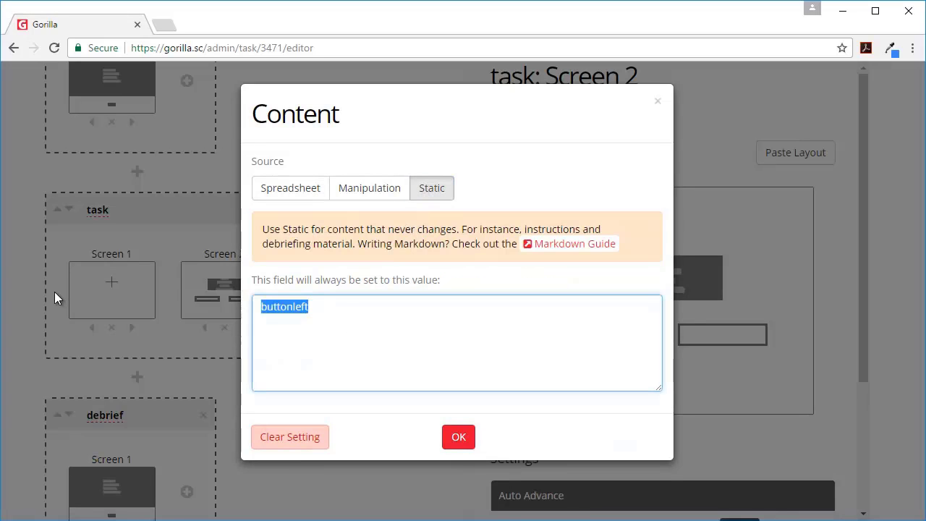
text(mammal)
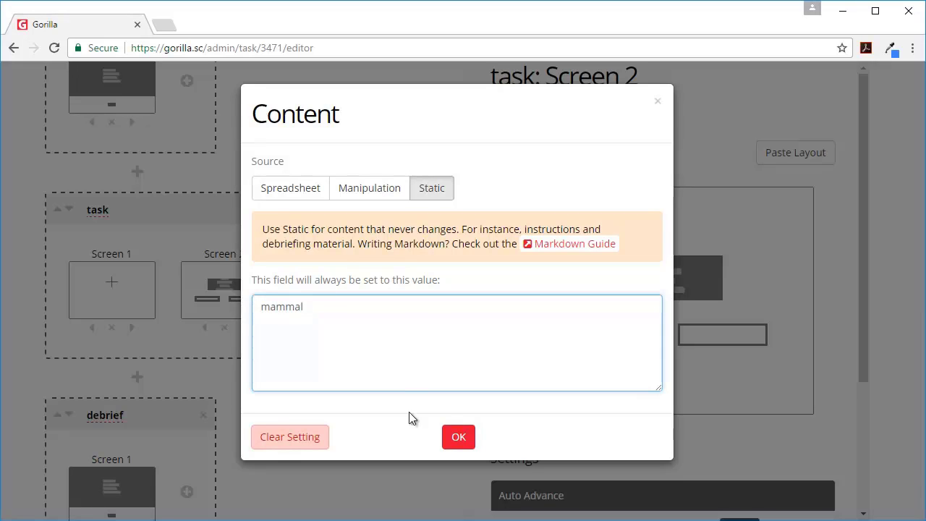
click(459, 436)
Set the lower-right response button's content to the Static value non-mammal
click(726, 335)
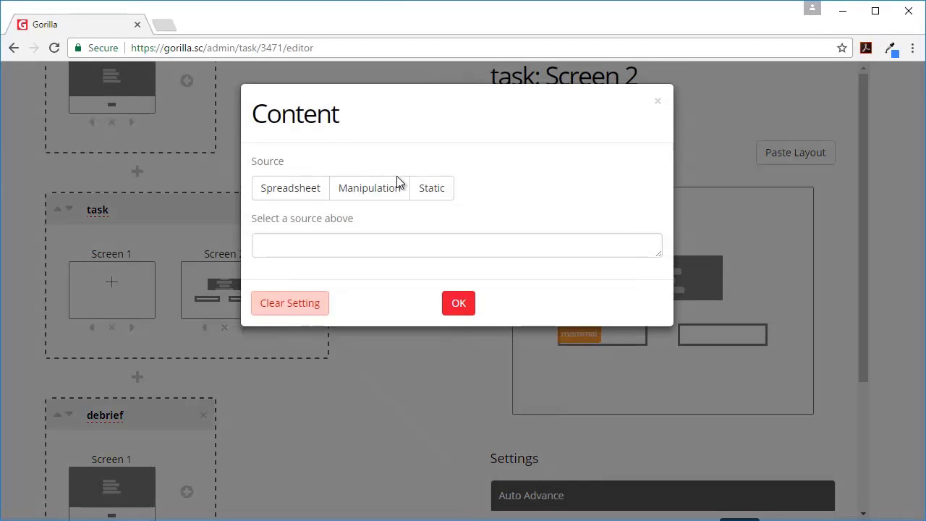
click(432, 190)
click(296, 321)
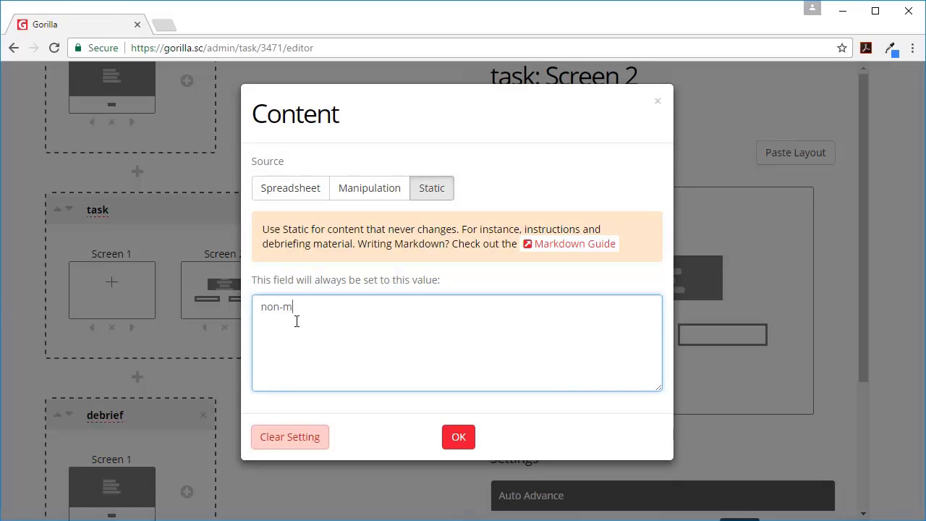
click(459, 438)
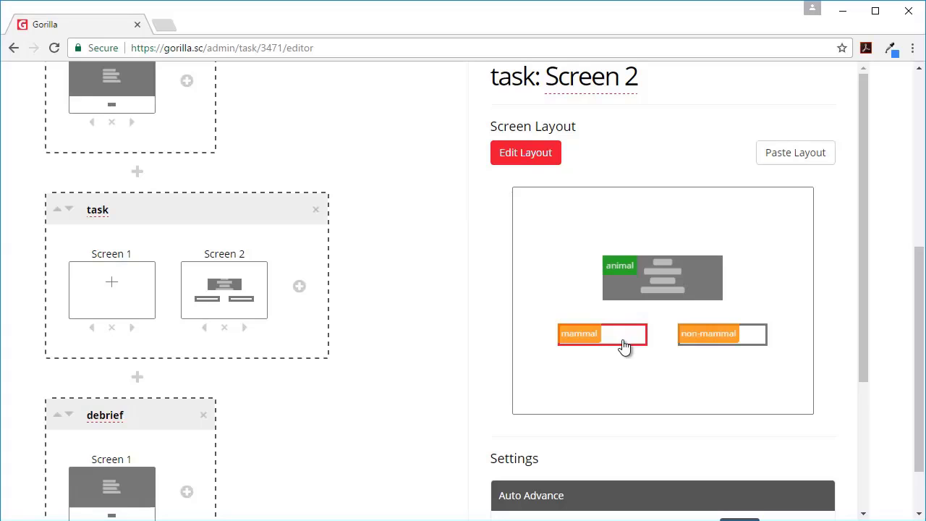
Review the task's displays and compare Screen 2's content zones with the columns in the task spreadsheet
scroll(229, 230, up, 5)
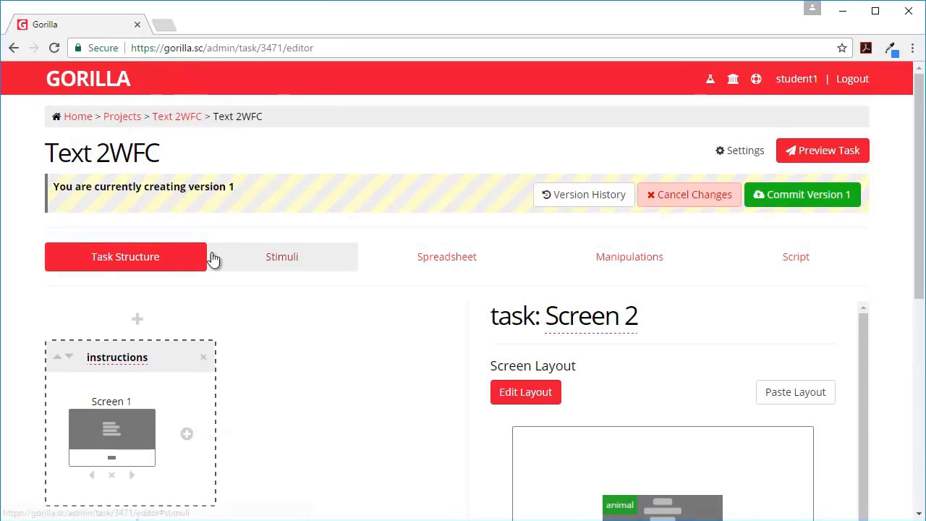
scroll(211, 260, down, 2)
scroll(152, 347, down, 5)
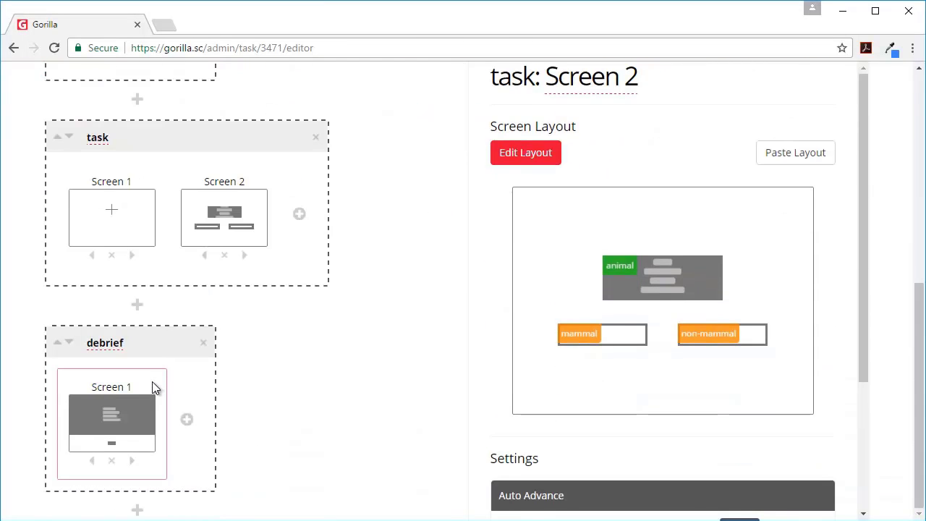
scroll(153, 381, up, 6)
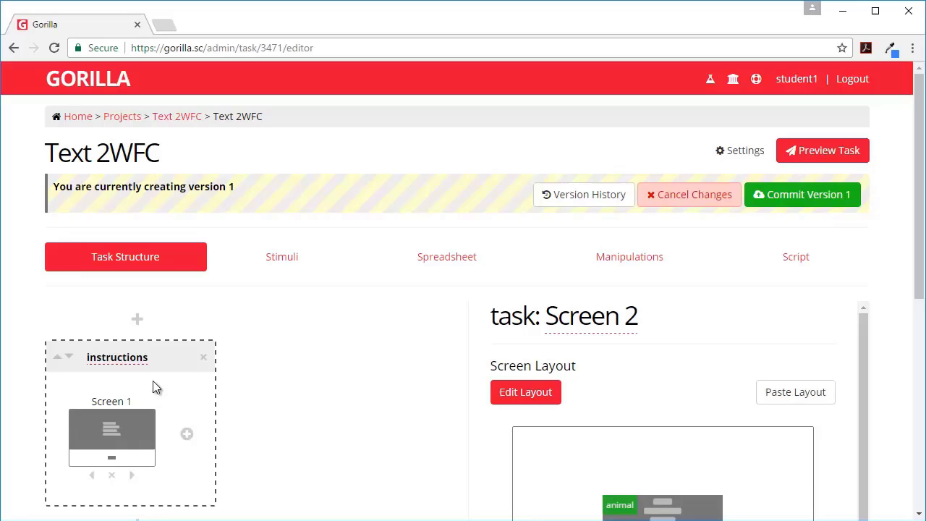
click(460, 261)
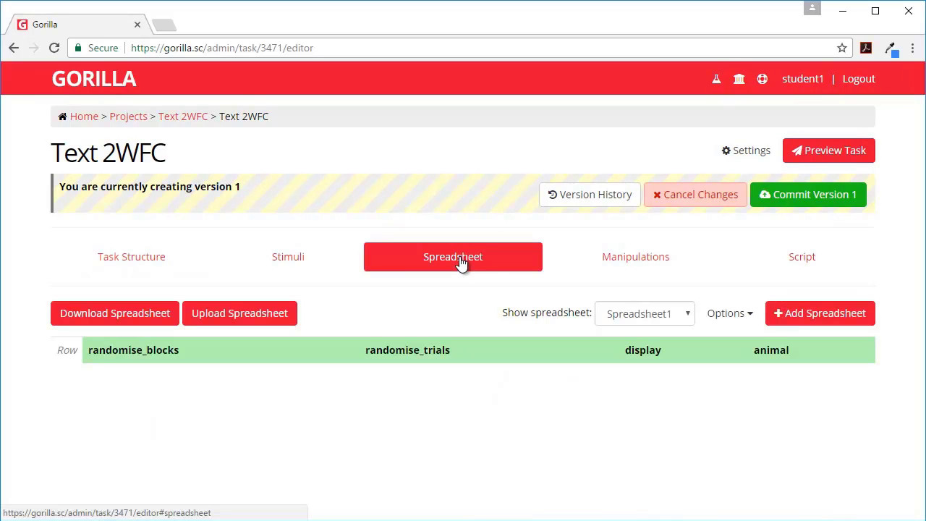
click(153, 242)
scroll(181, 391, down, 3)
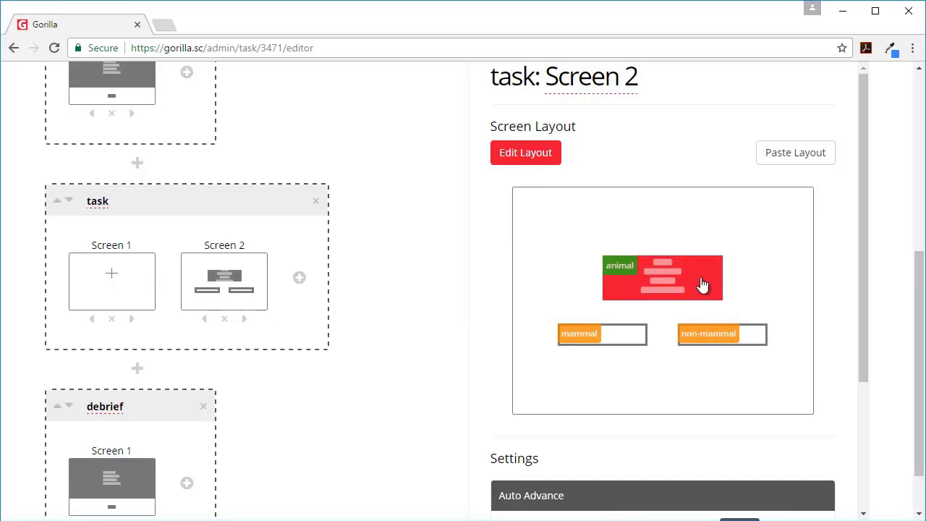
scroll(238, 256, up, 4)
click(450, 184)
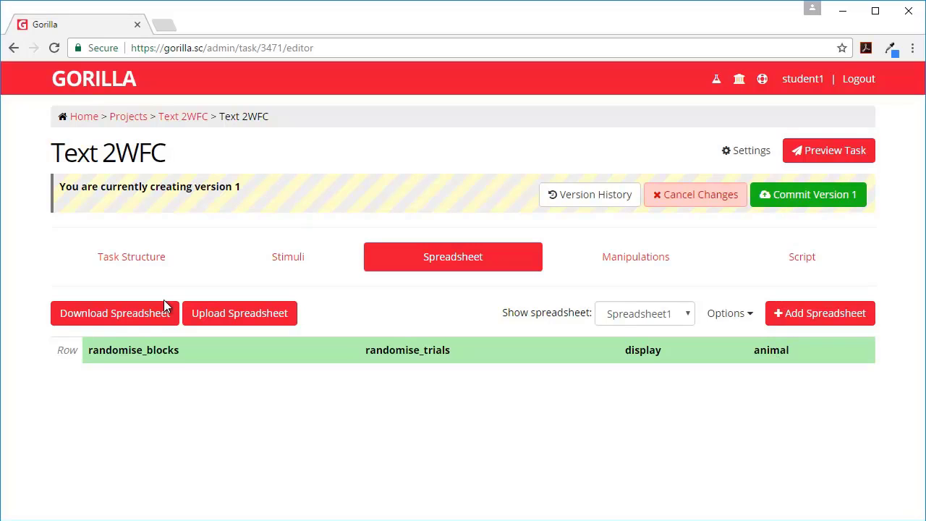
Review the spreadsheet column setting of Screen 2's upper text zone in the task structure, and close its settings
click(159, 259)
scroll(634, 449, down, 3)
click(658, 341)
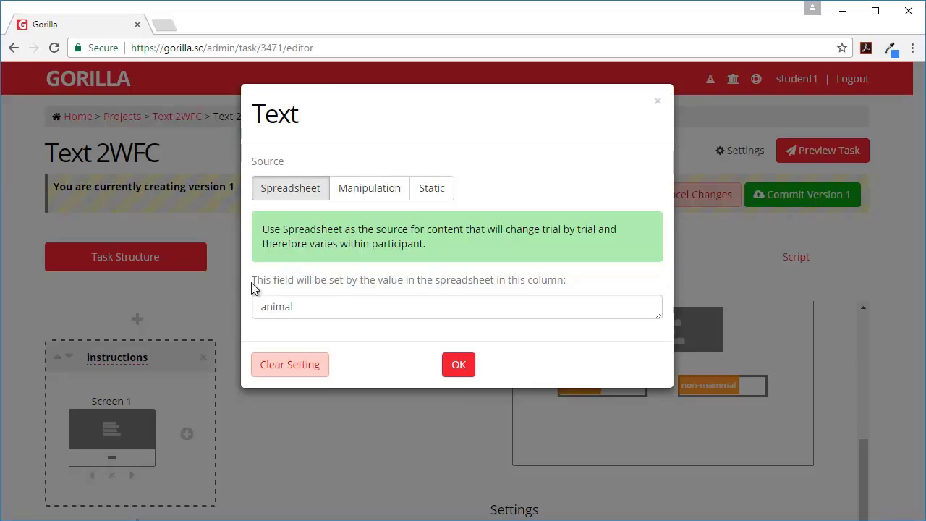
drag(260, 282, 586, 282)
click(292, 316)
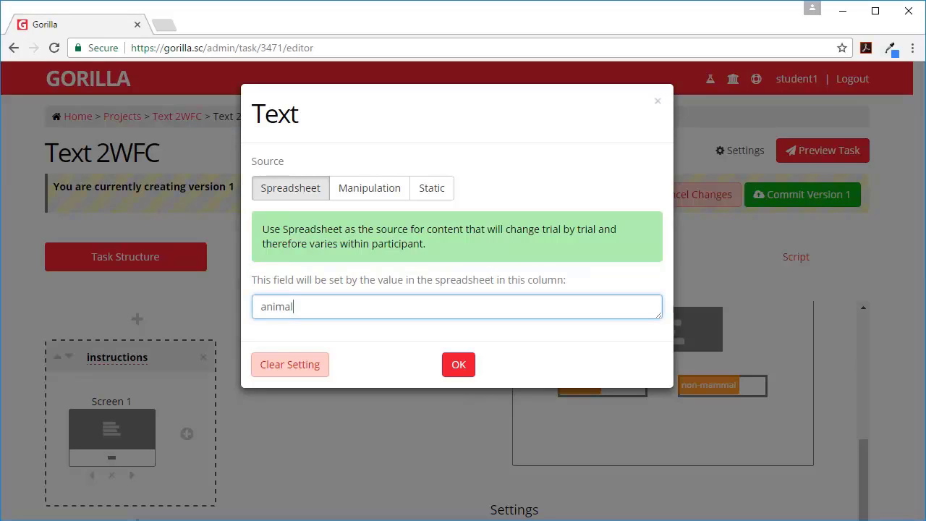
double_click(292, 315)
click(467, 367)
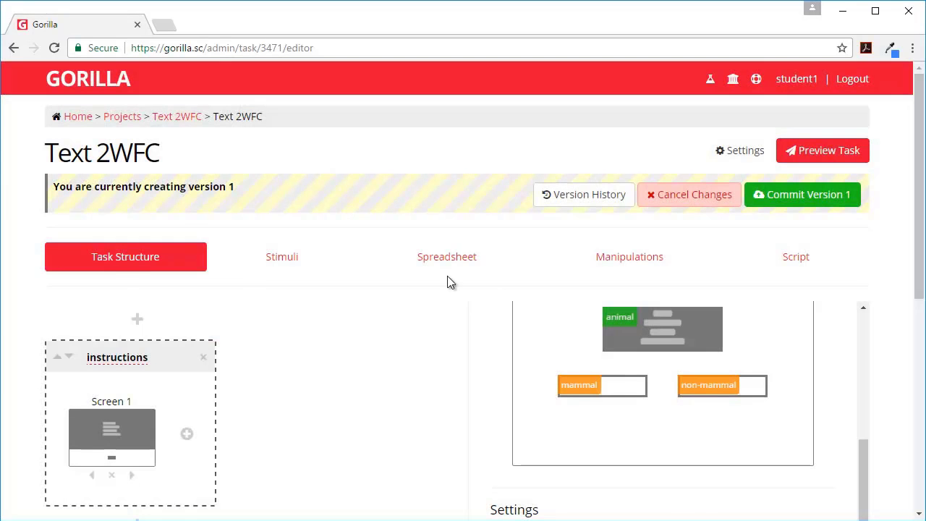
Download the task's spreadsheet and save it from Excel as XL_2WFC in CSV (Comma delimited) format
click(465, 263)
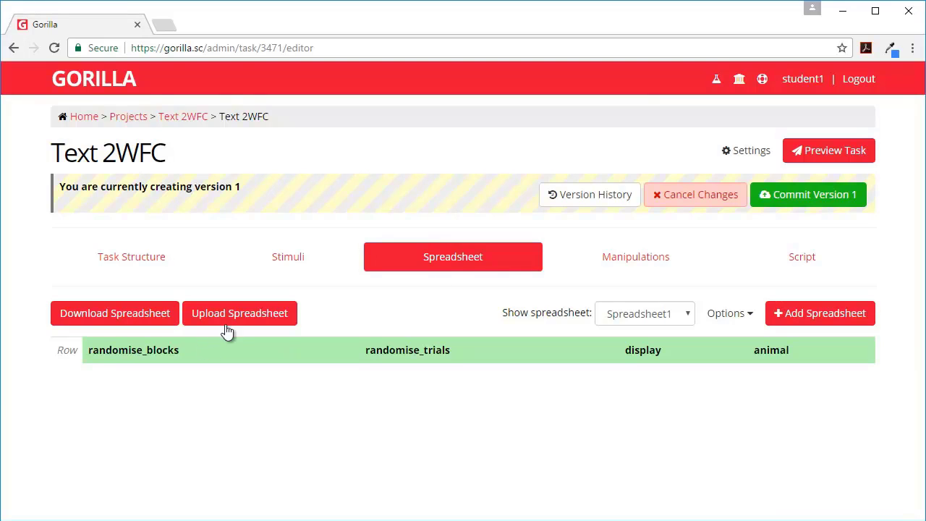
click(137, 315)
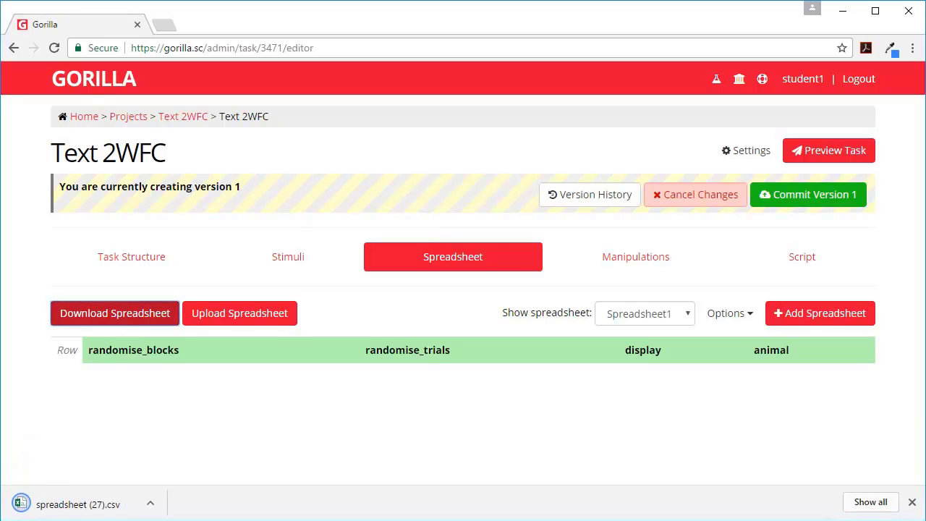
click(73, 510)
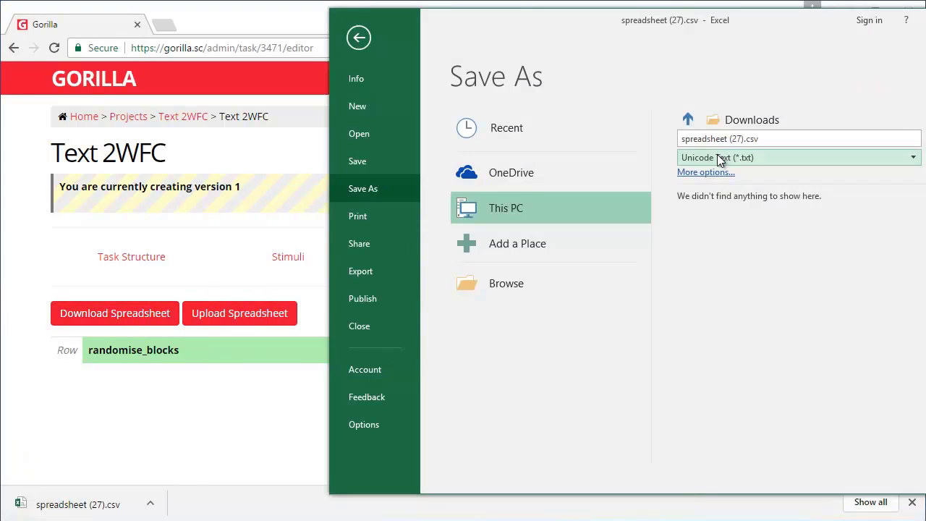
click(716, 157)
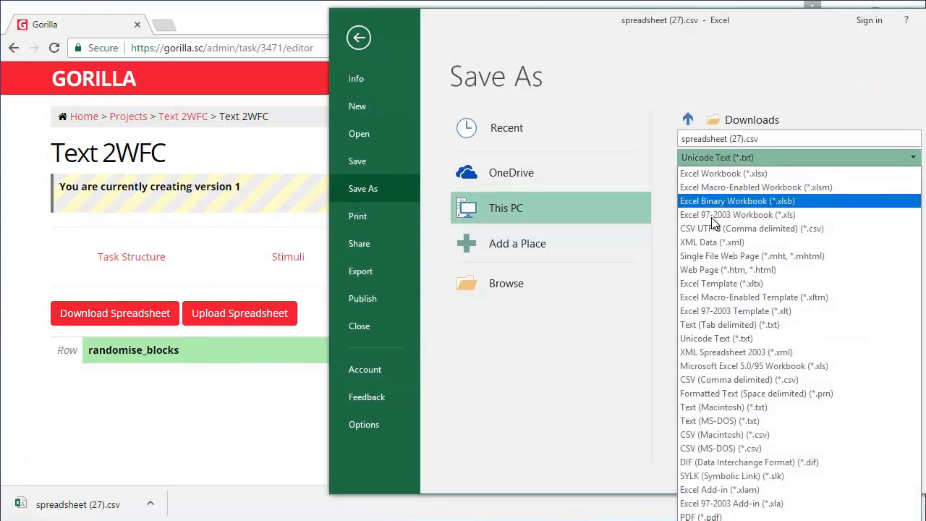
click(734, 380)
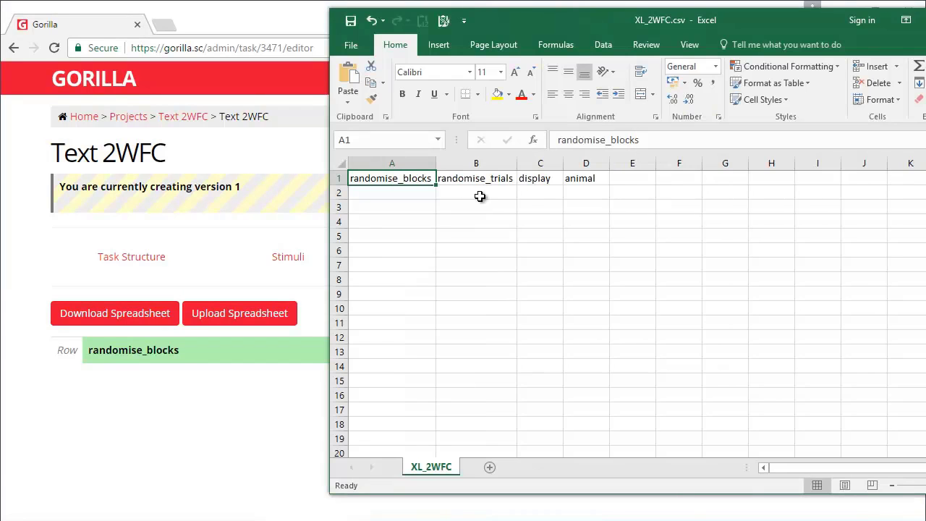
Enter instructions in C2 and task in C3 under the display heading
click(536, 192)
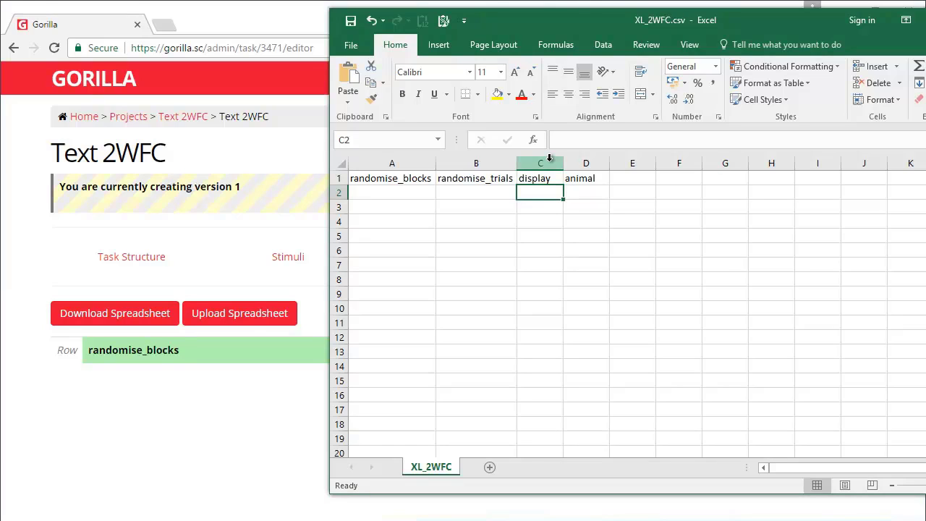
click(550, 160)
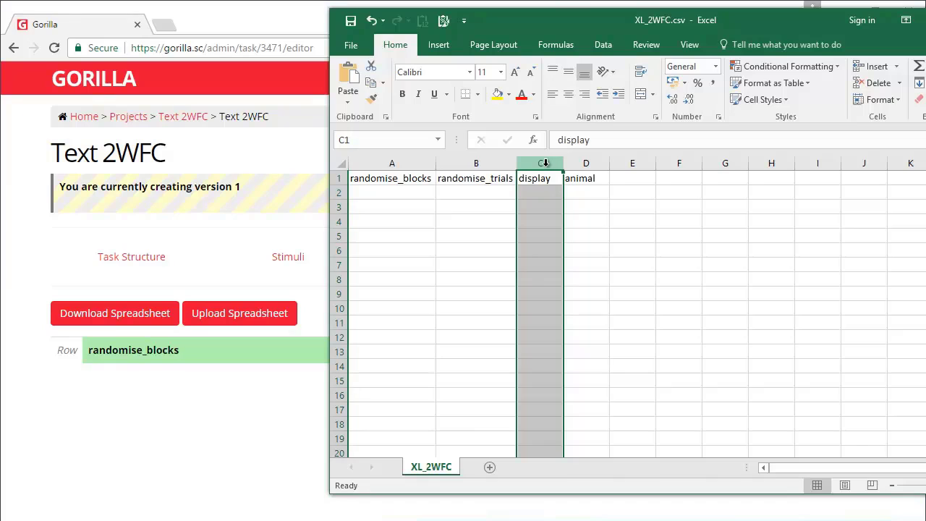
click(542, 193)
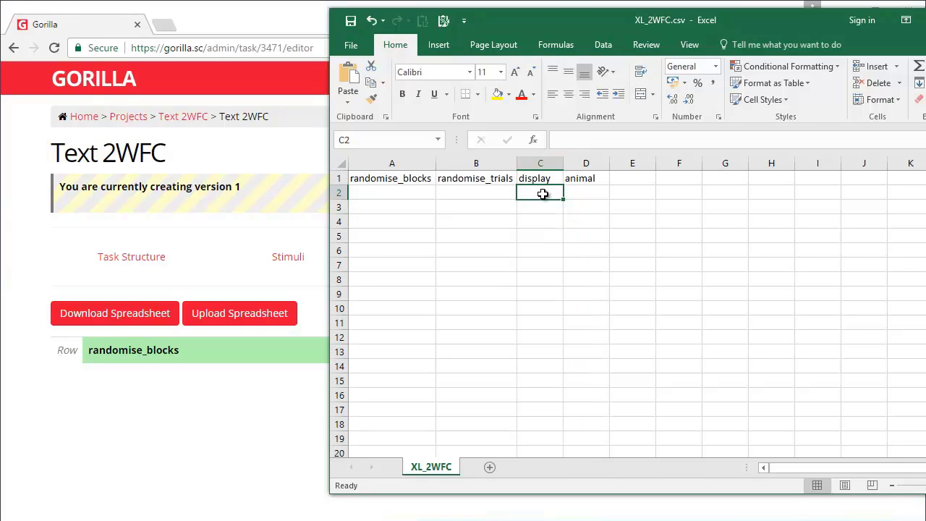
text(instructions)
key(Return)
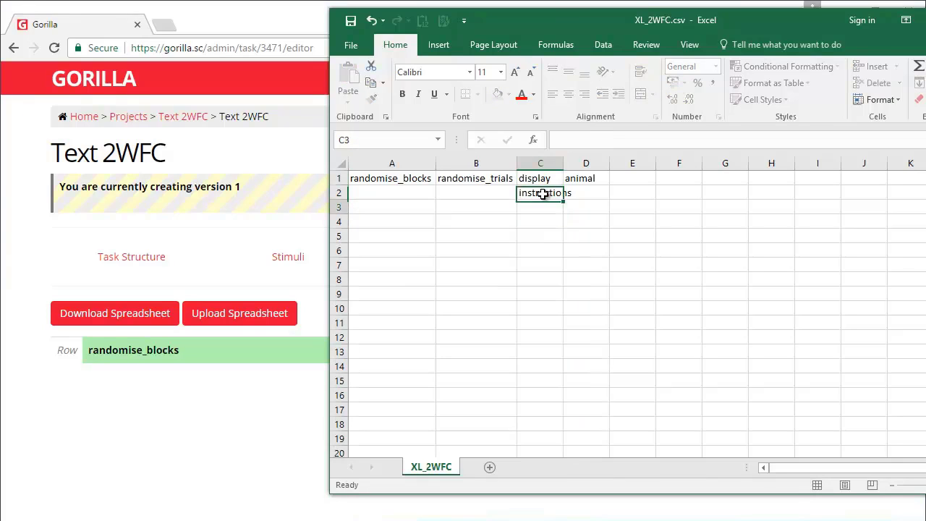
text(task)
key(Return)
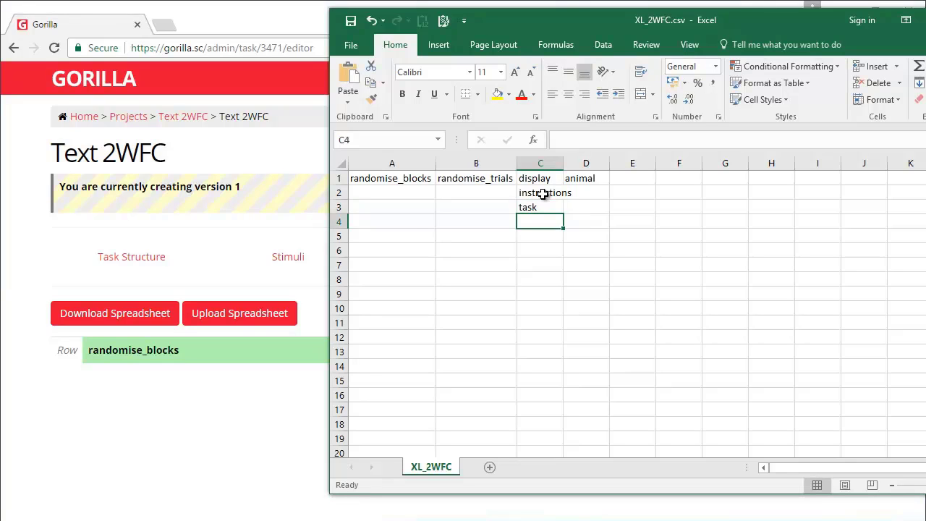
Fill the task entry in C3 down through C8
key(Up)
key(shift+Down)
key(shift+Down)
key(shift+Down)
key(shift+Down)
key(shift+Down)
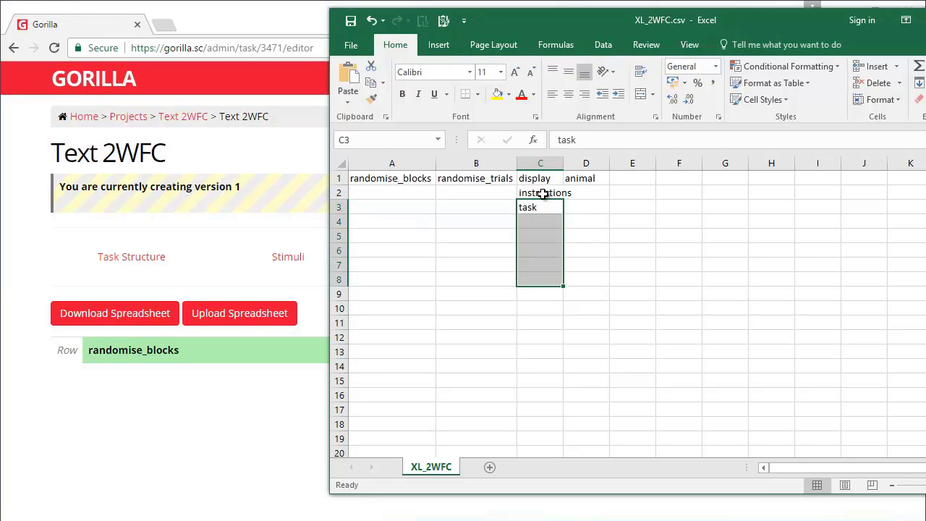
key(ctrl+d)
Enter debrief in C9, directly below the last task row of the display column
key(Down)
key(Down)
key(Down)
key(Down)
key(Down)
key(Down)
text(de)
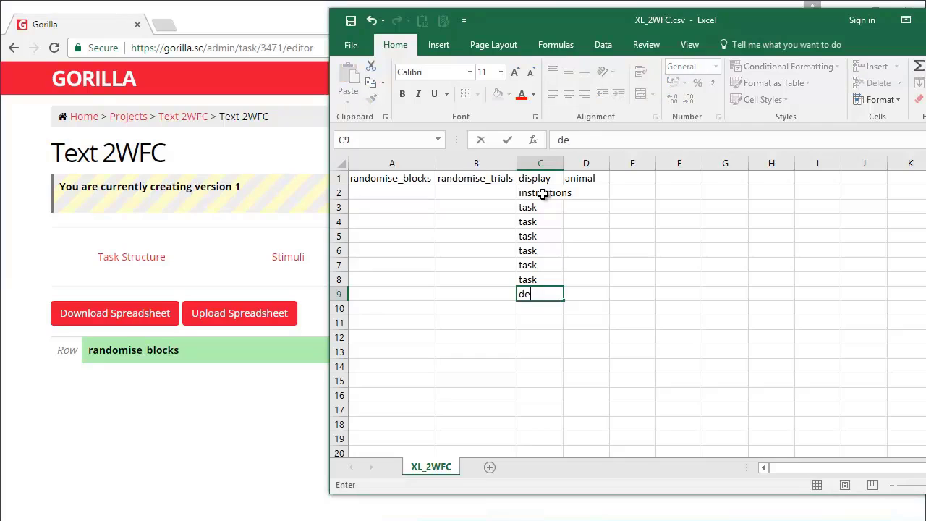
key(Return)
Autofit the width of the display column to its contents
key(Up)
key(Up)
key(Up)
key(Up)
key(Up)
key(Up)
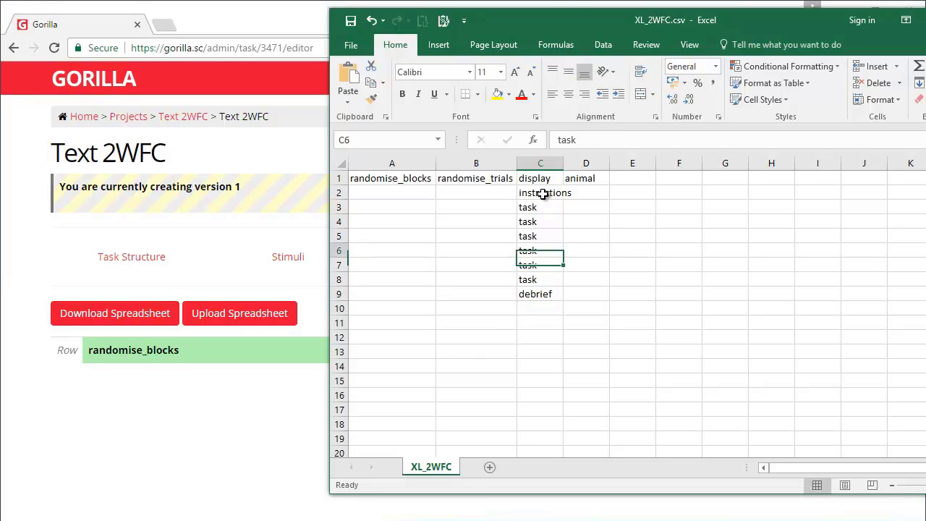
double_click(564, 160)
Enter dog, dolphin and platypus in D3 to D5 of the animal column
click(600, 209)
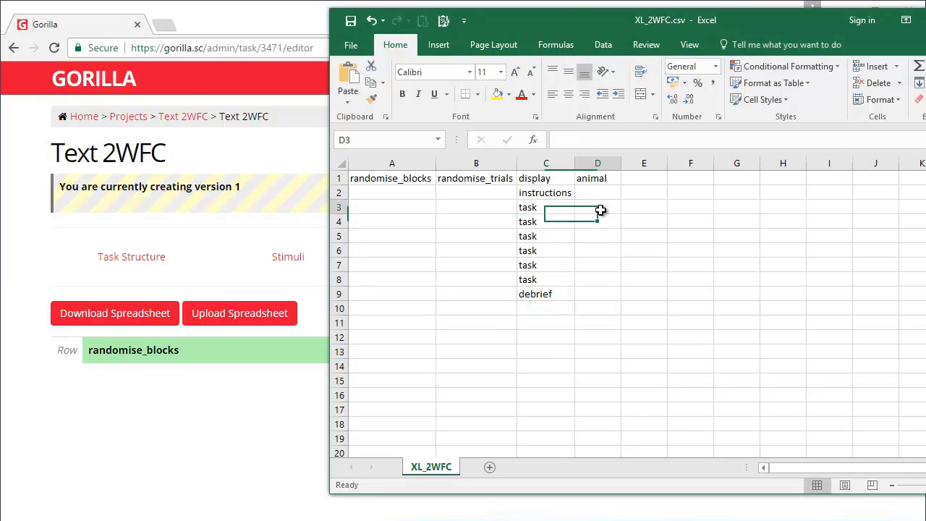
text(dog)
key(Return)
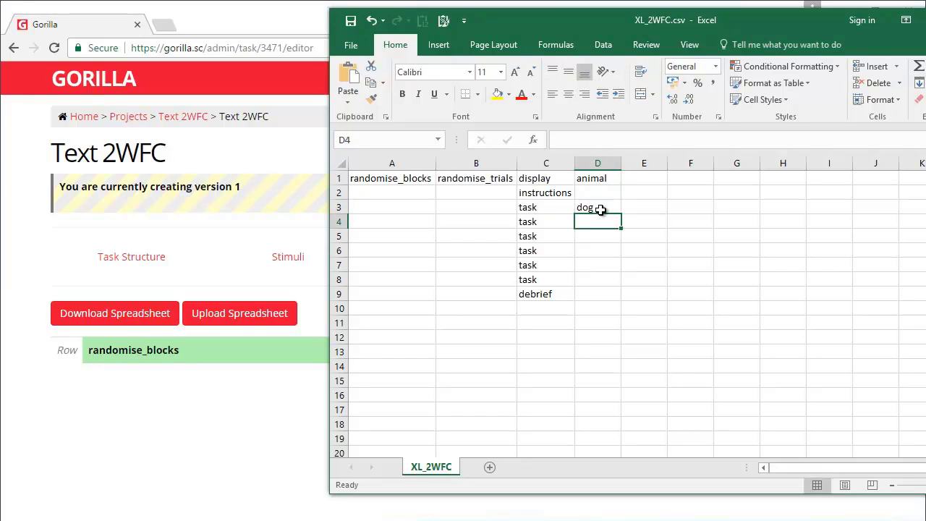
text(dolp)
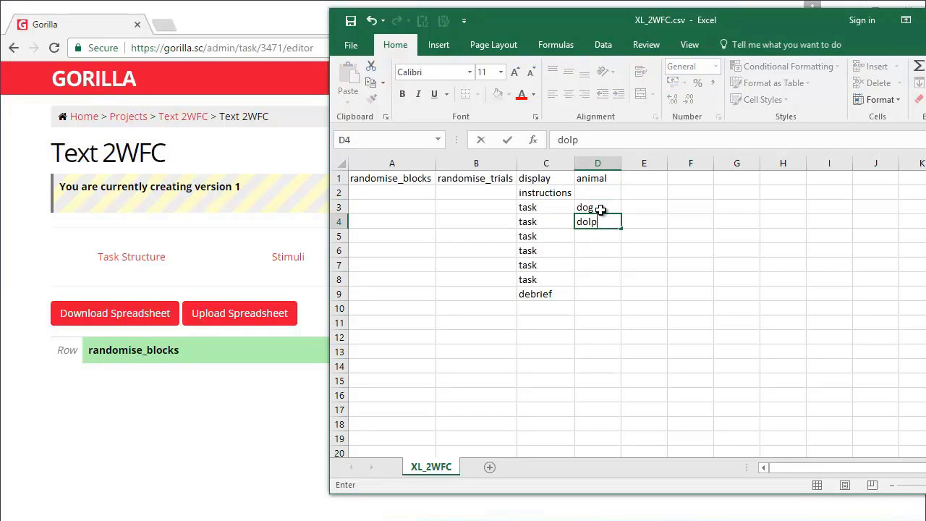
text(hin)
key(Return)
text(platypus)
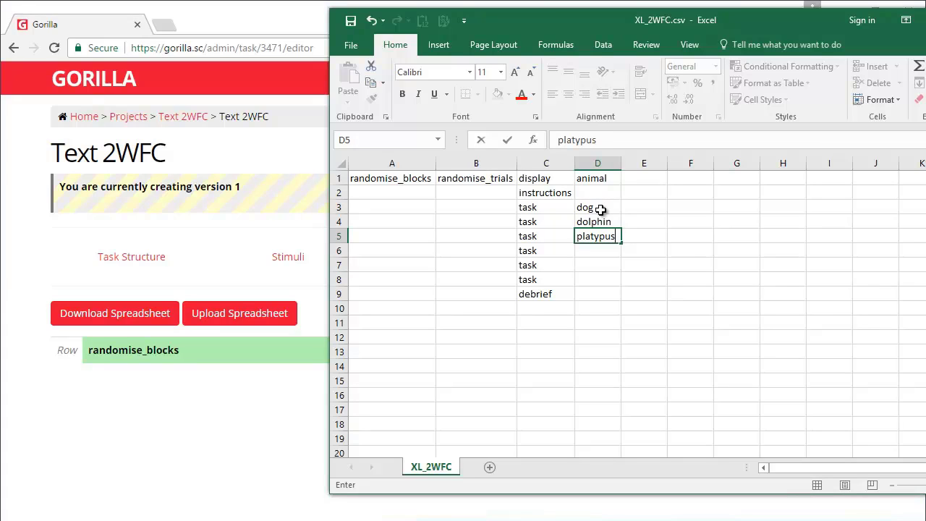
key(Return)
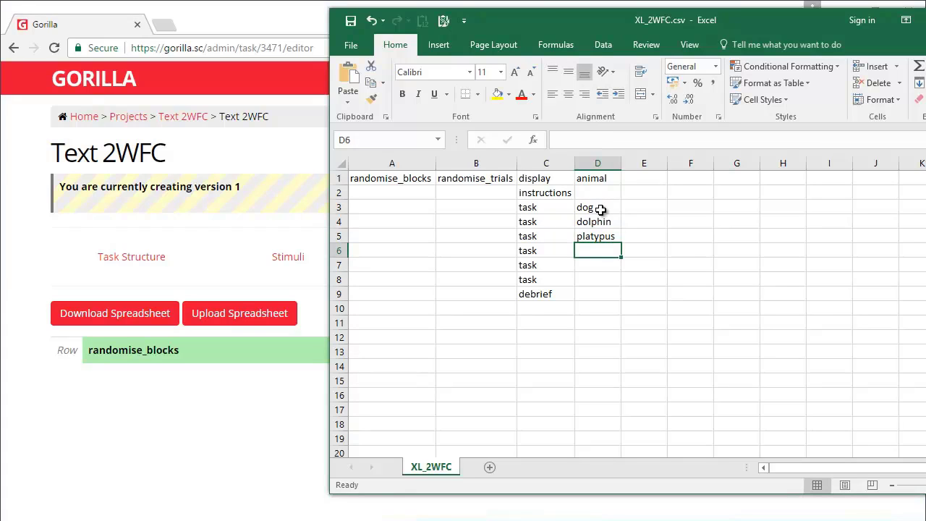
Enter snake, whale shark and eagle in D6 to D8 and autofit the animal column to its contents
key(Up)
key(Up)
key(Up)
key(Down)
key(Down)
key(Down)
text(l)
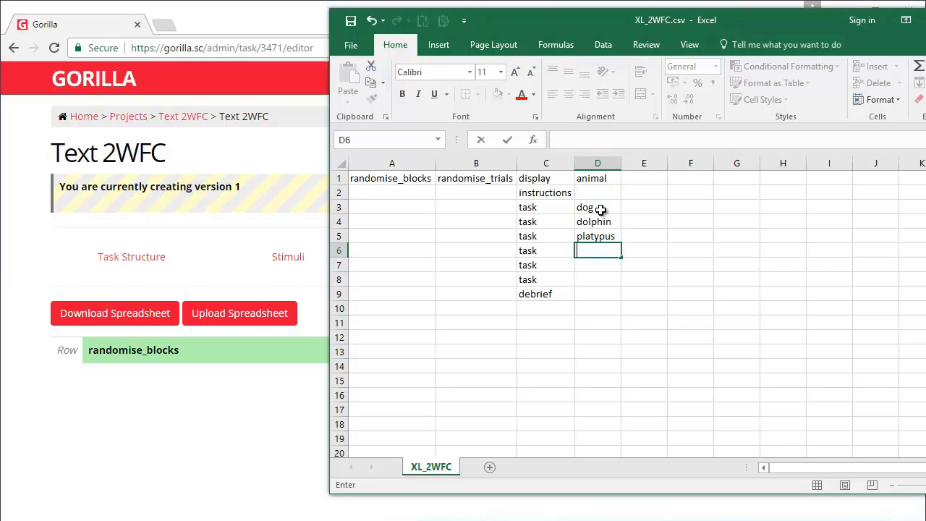
key(Return)
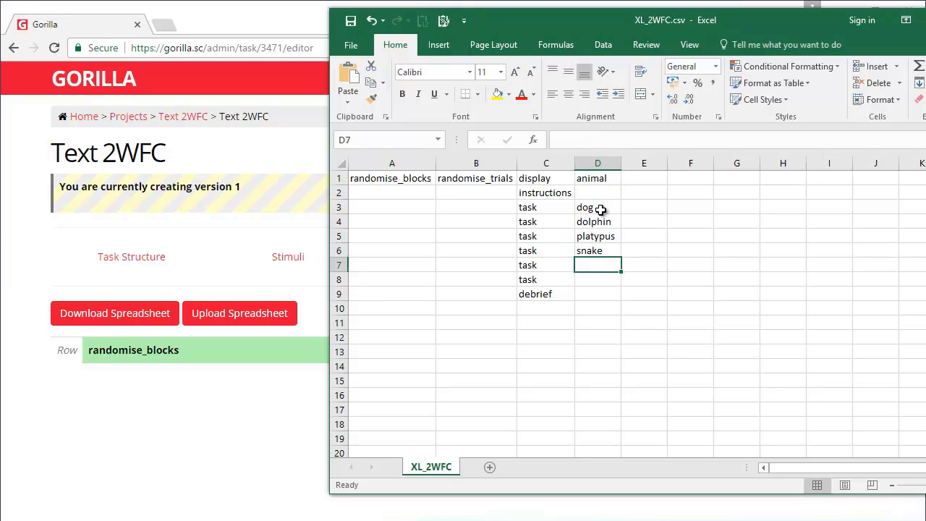
text(whale sh)
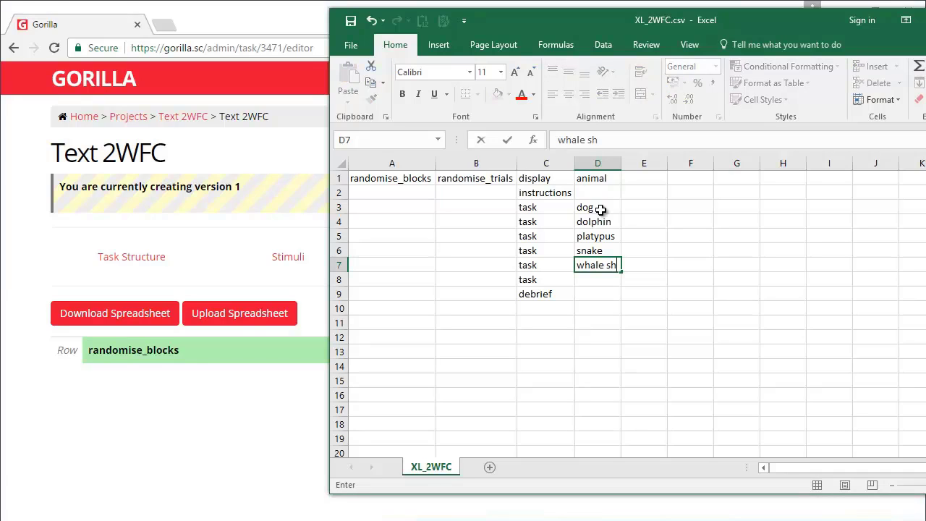
text(ark)
key(Return)
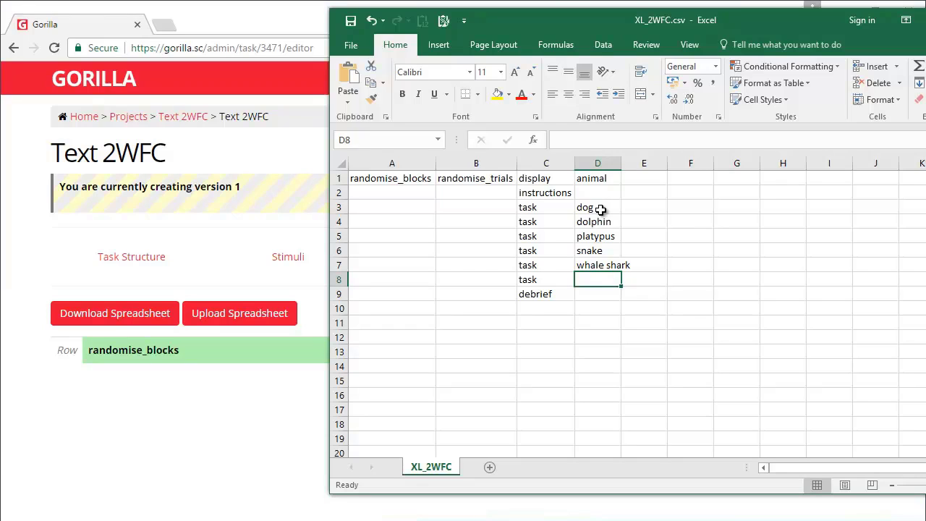
text(eagle)
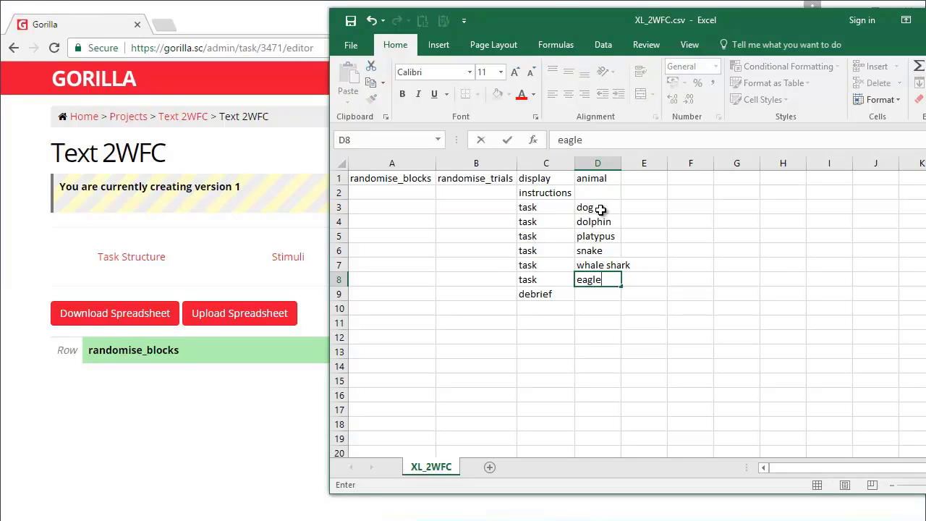
key(Return)
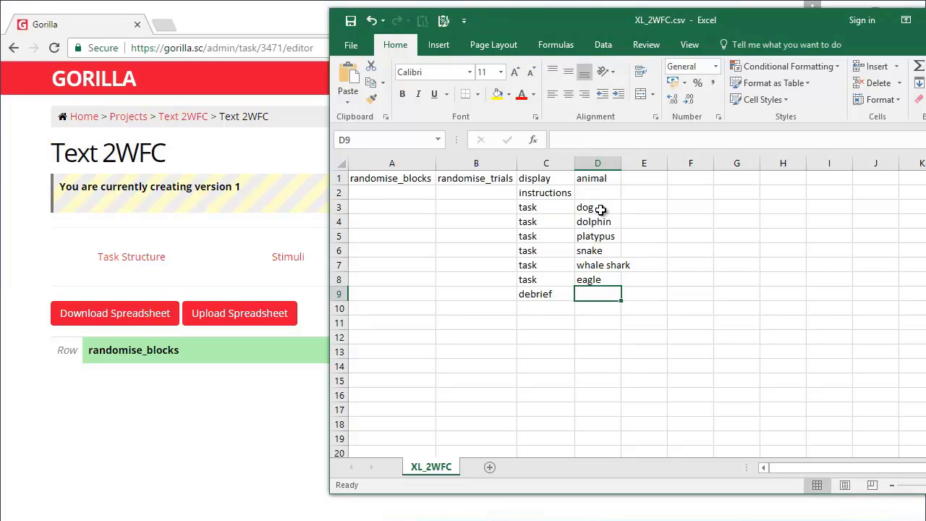
double_click(622, 163)
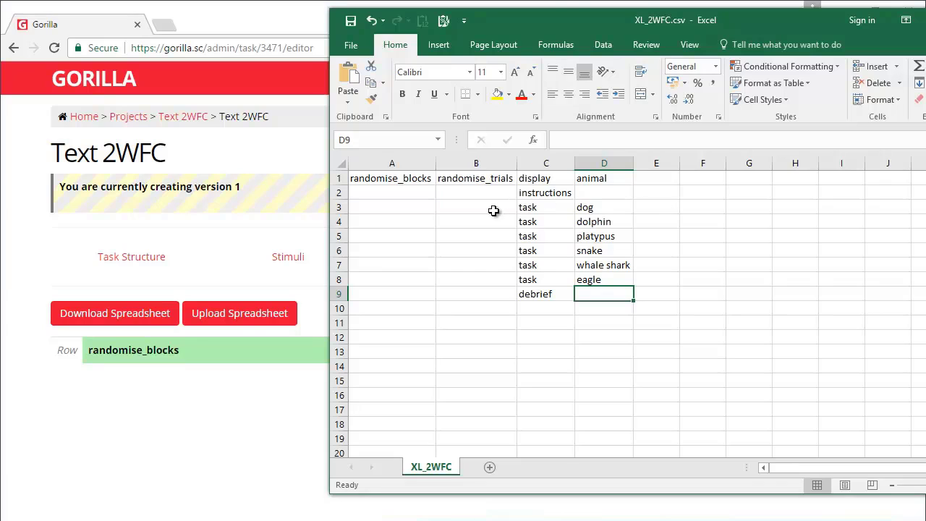
Enter 1 in the randomise_trials column for all six task rows, B3 to B8
drag(532, 207, 614, 282)
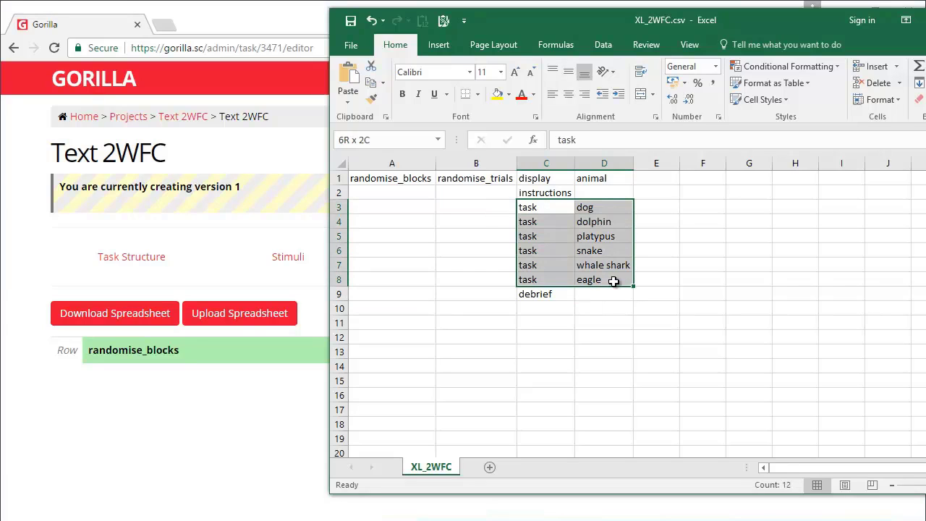
click(482, 209)
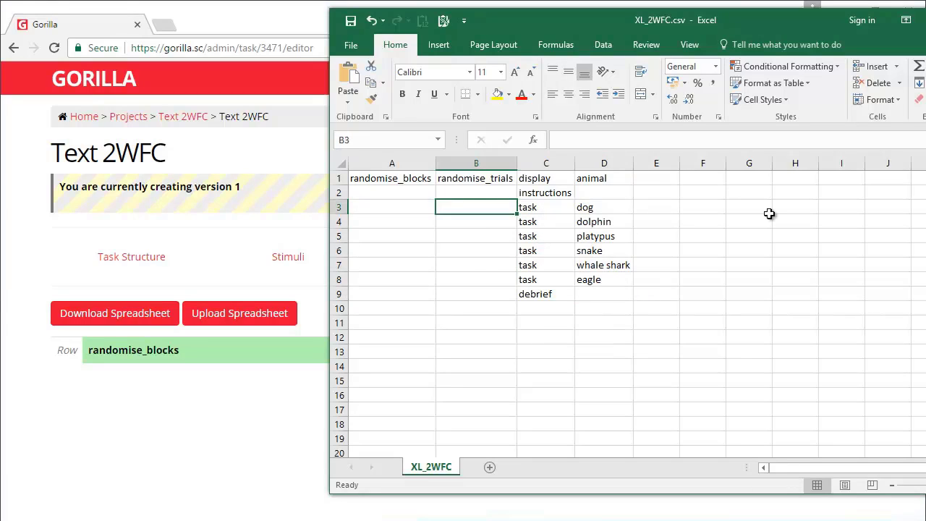
text(1)
key(Return)
text(1)
key(Return)
text(1)
key(Return)
text(1)
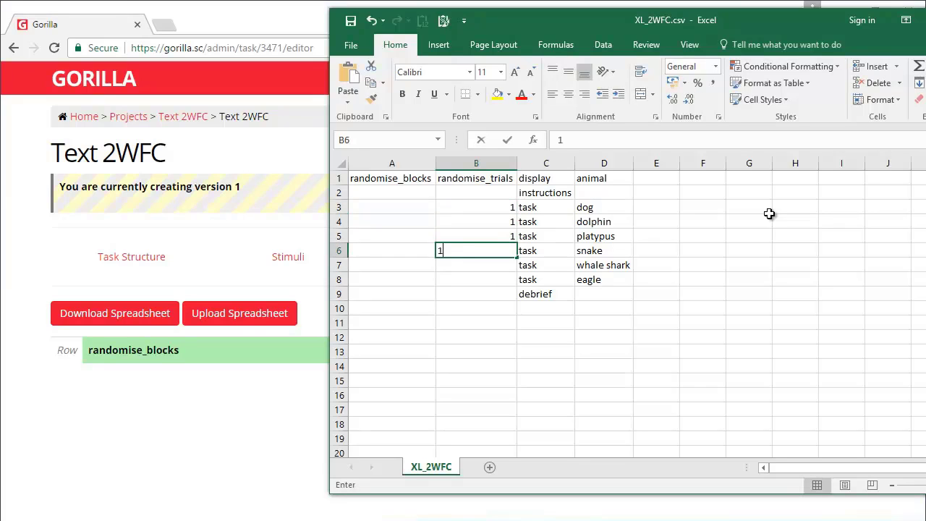
key(Return)
text(1)
key(Return)
text(1)
key(Return)
click(657, 395)
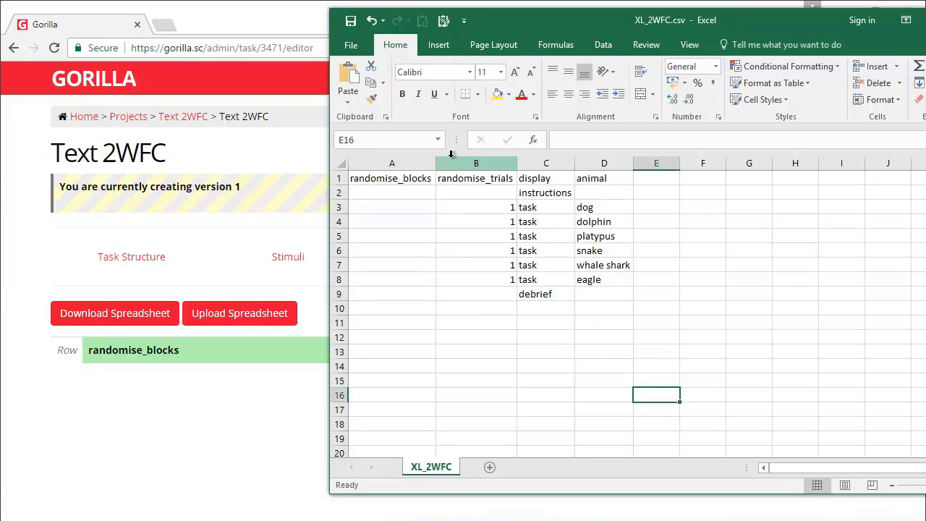
drag(479, 209, 482, 285)
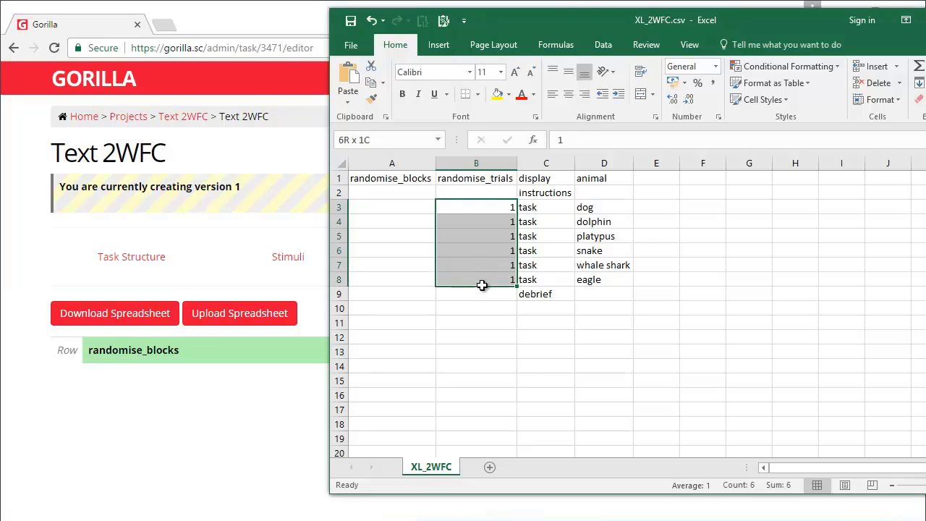
click(703, 309)
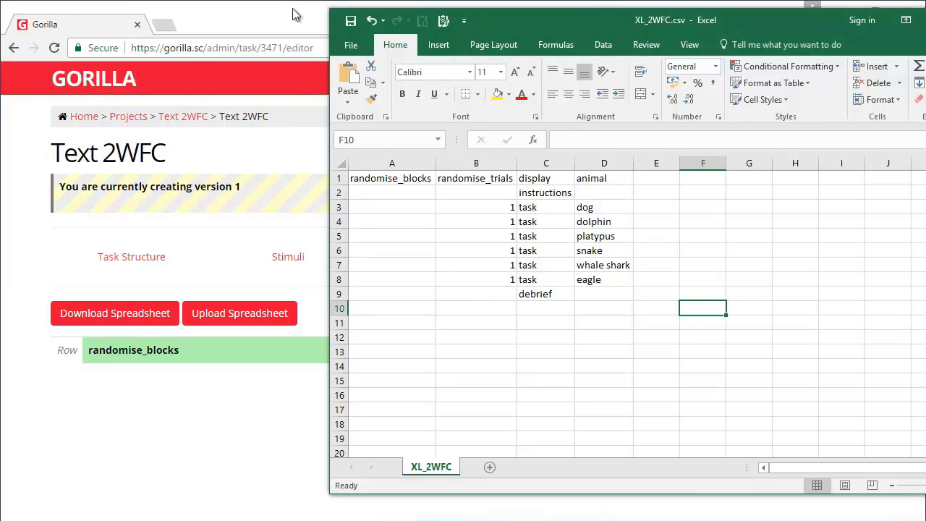
Switch to Gorilla, upload the filled-in XL_2WFC.csv spreadsheet to the task and check its imported rows
click(299, 18)
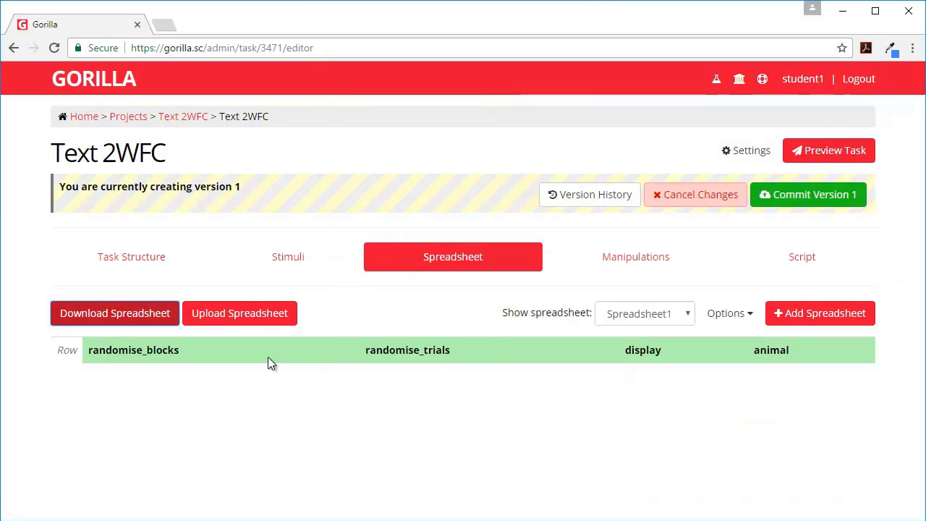
click(257, 319)
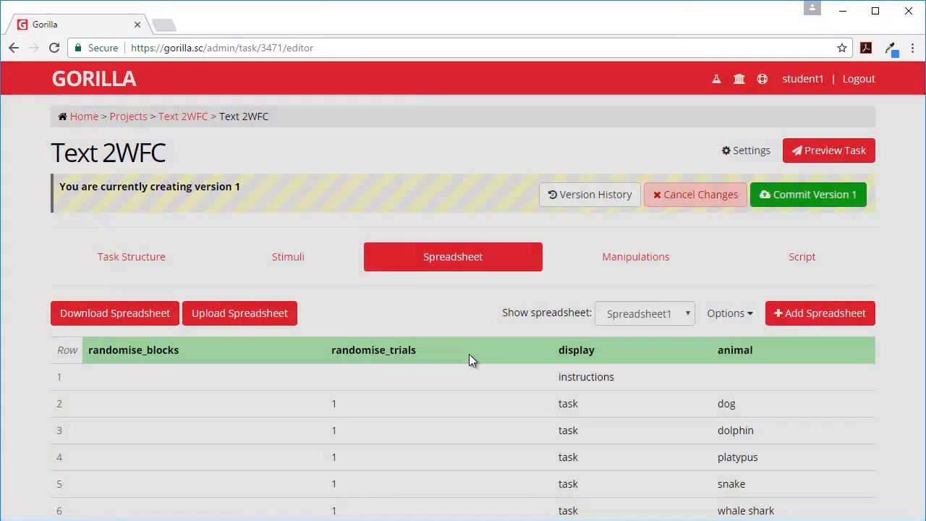
scroll(471, 358, down, 1)
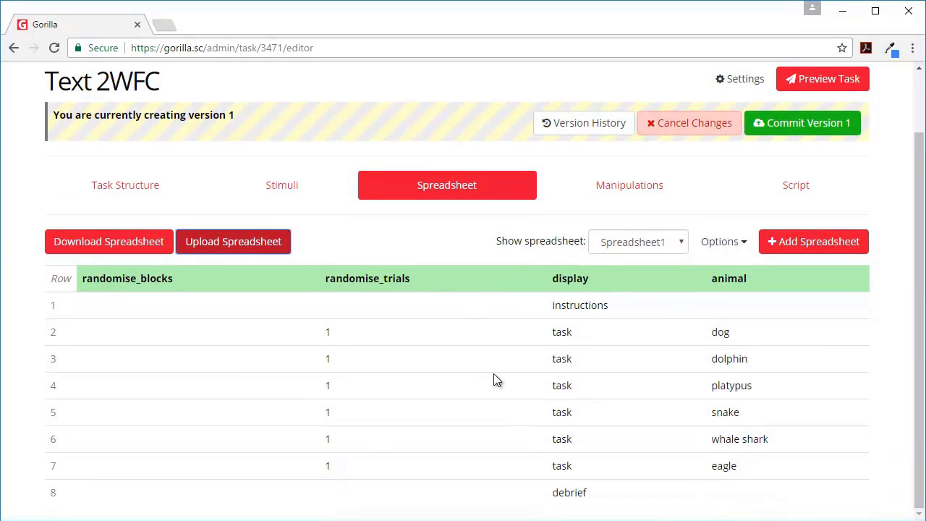
scroll(664, 364, up, 1)
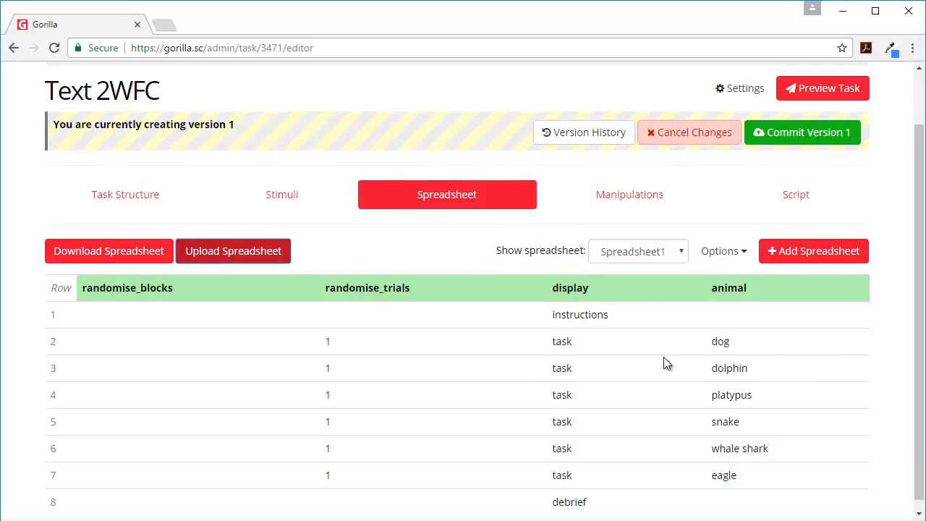
Launch a preview of the task with Spreadsheet1 and proceed past the instruction screen
click(821, 152)
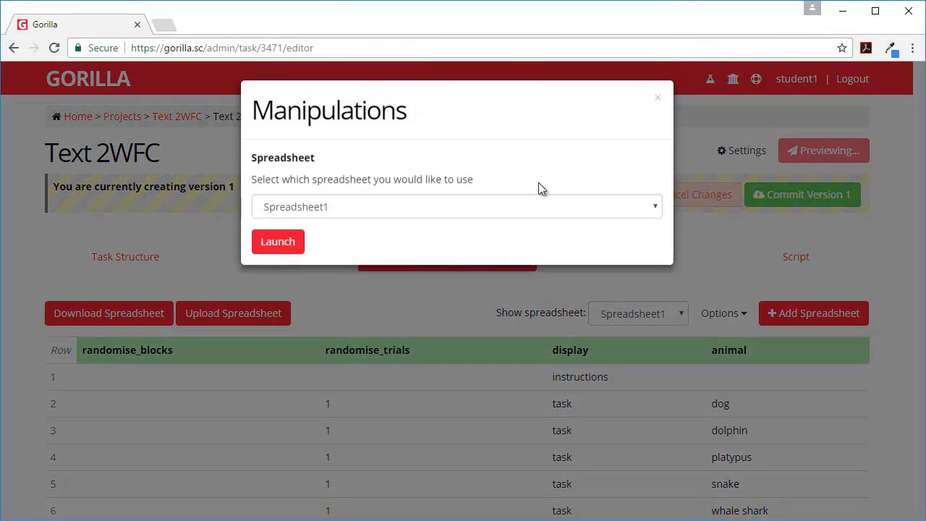
click(274, 245)
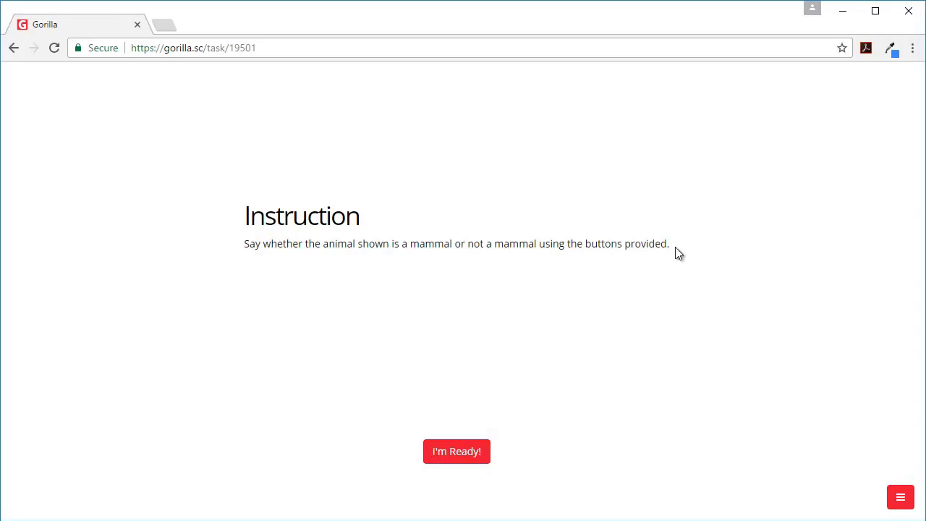
click(469, 454)
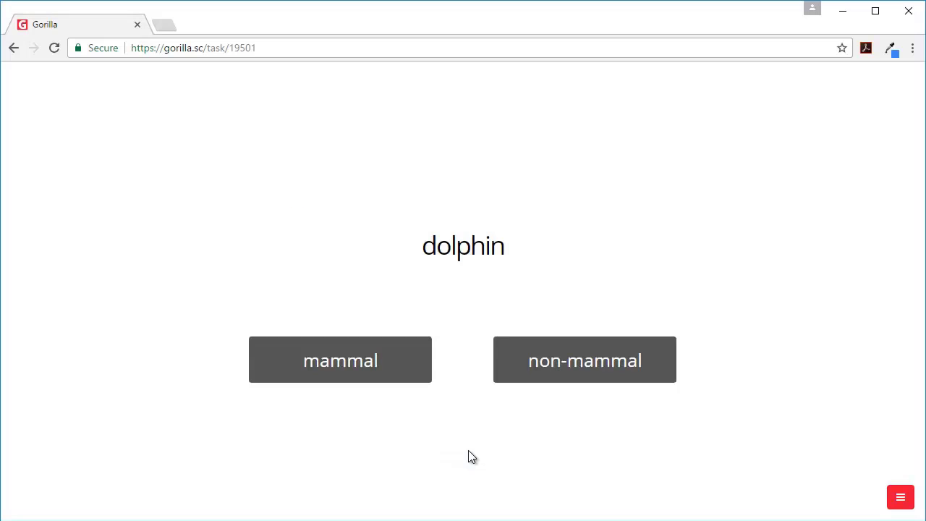
Answer mammal for dolphin and dog and non-mammal for eagle and snake, and return to the task configuration
click(393, 372)
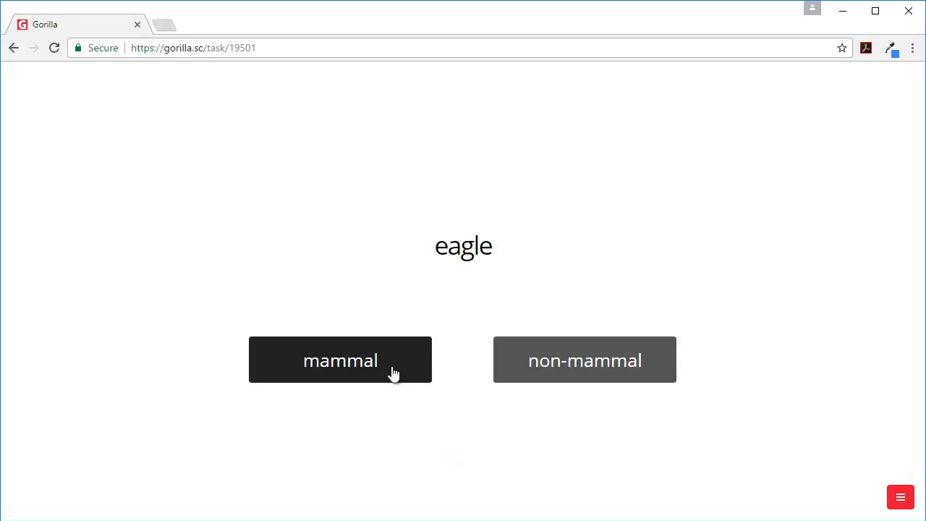
click(537, 366)
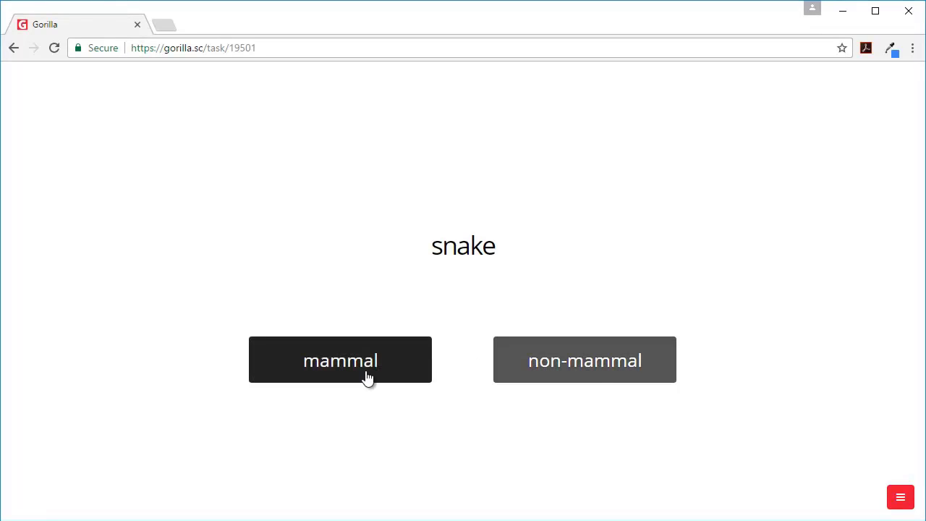
click(593, 370)
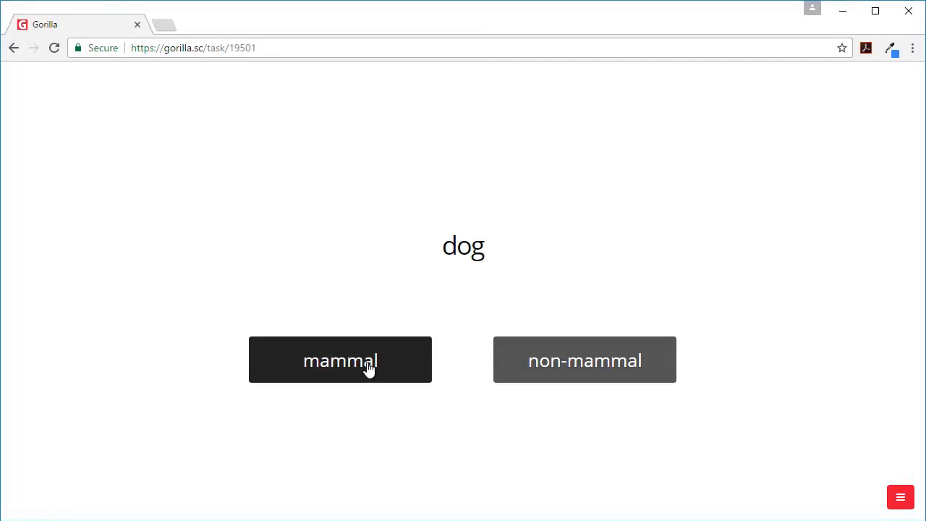
click(368, 368)
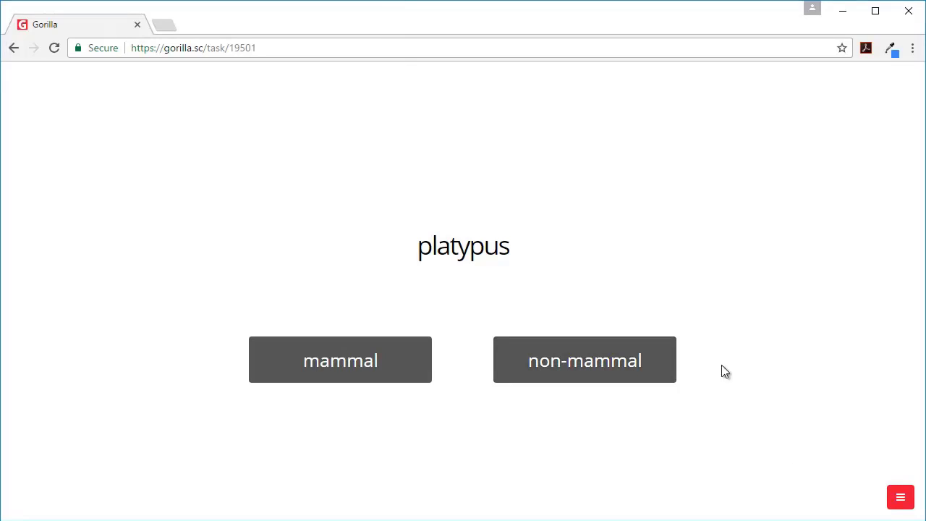
click(897, 500)
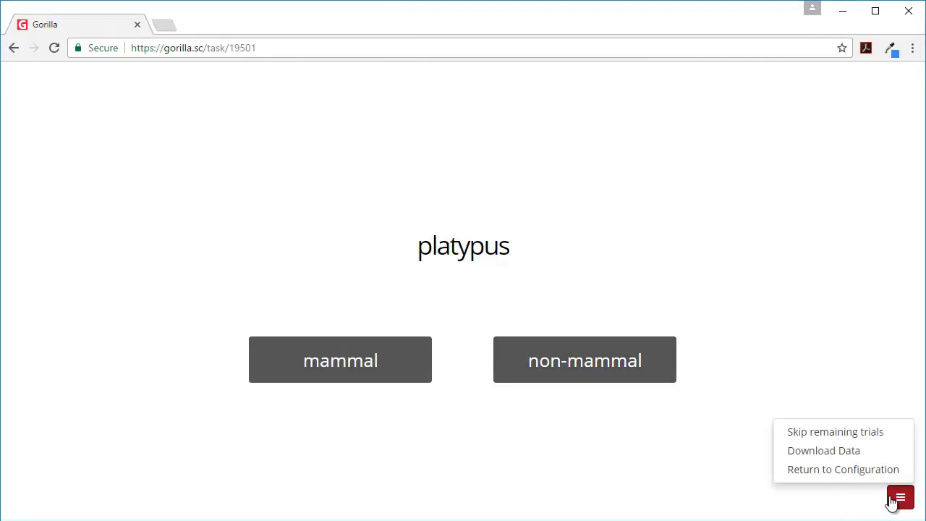
click(837, 470)
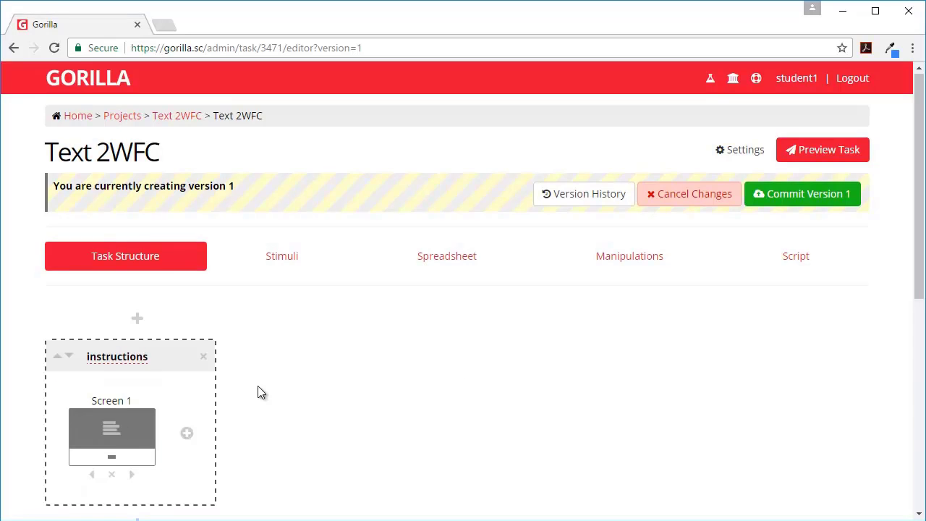
Narrow the instruction text zone on the instructions screen to a central column by moving both side edges inward, and finish the layout edit
scroll(261, 392, down, 3)
click(123, 208)
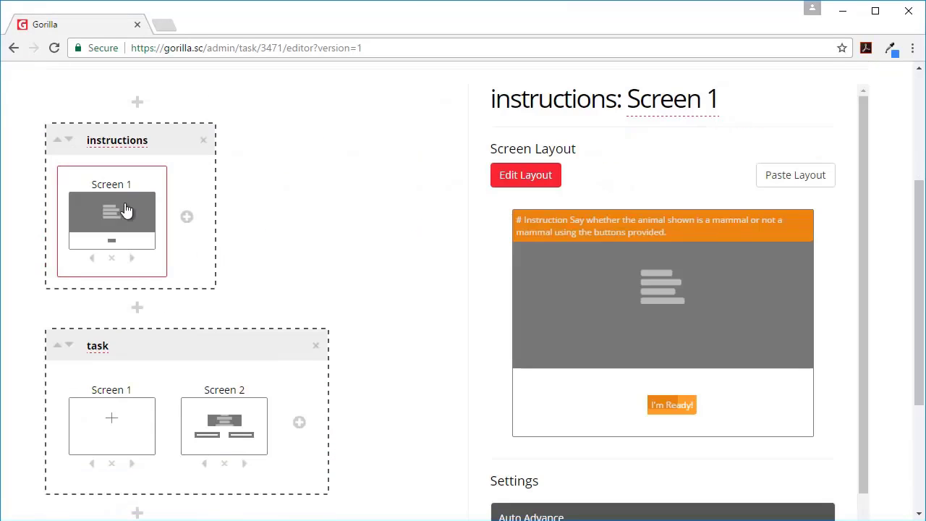
click(507, 190)
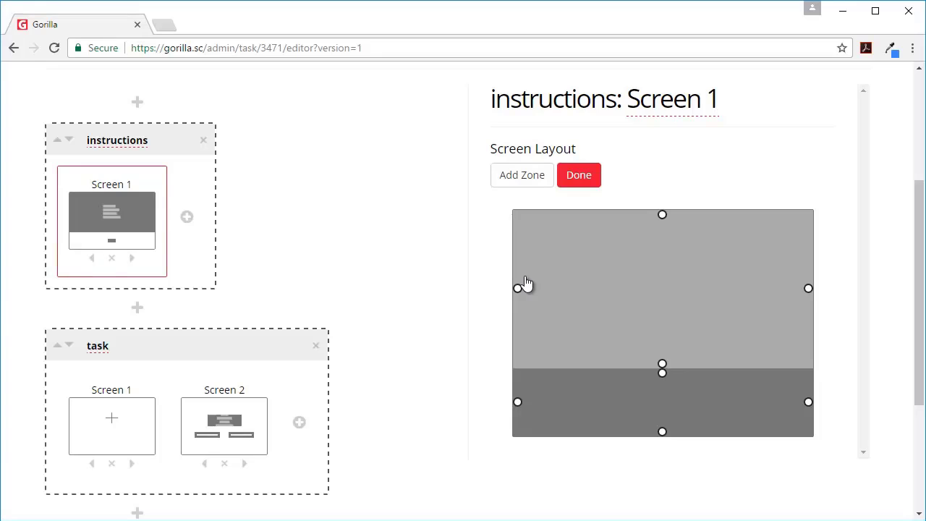
drag(518, 289, 607, 291)
drag(809, 290, 718, 291)
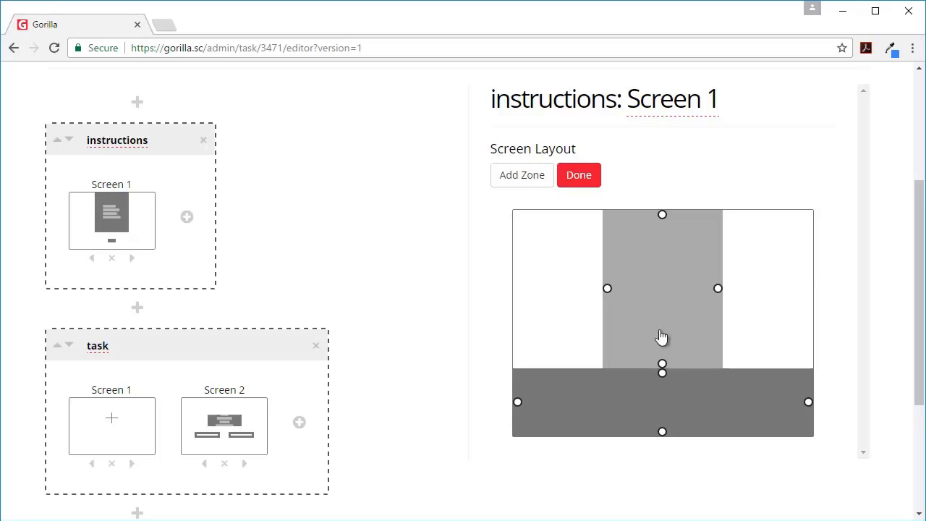
click(577, 182)
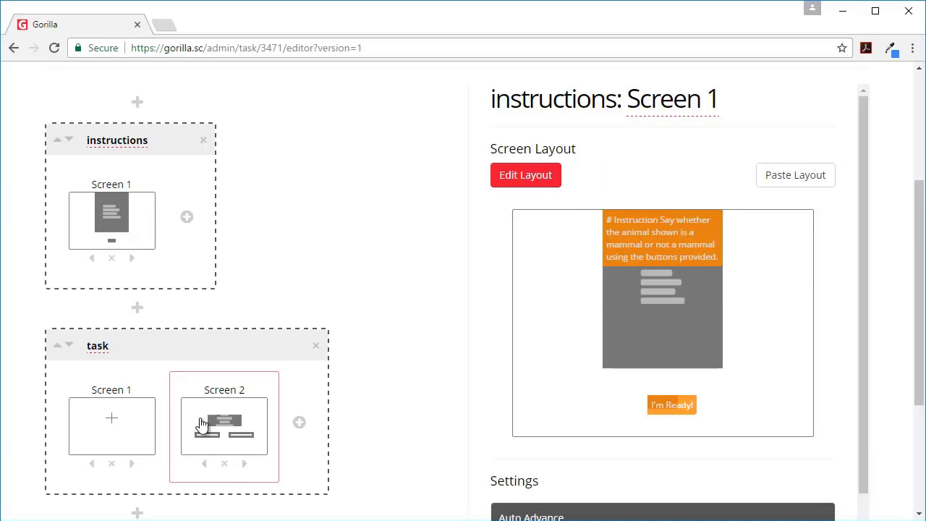
Shrink the fixation cross zone on the task's Screen 1 to a thin full-width band around the middle of the screen
click(129, 430)
click(524, 178)
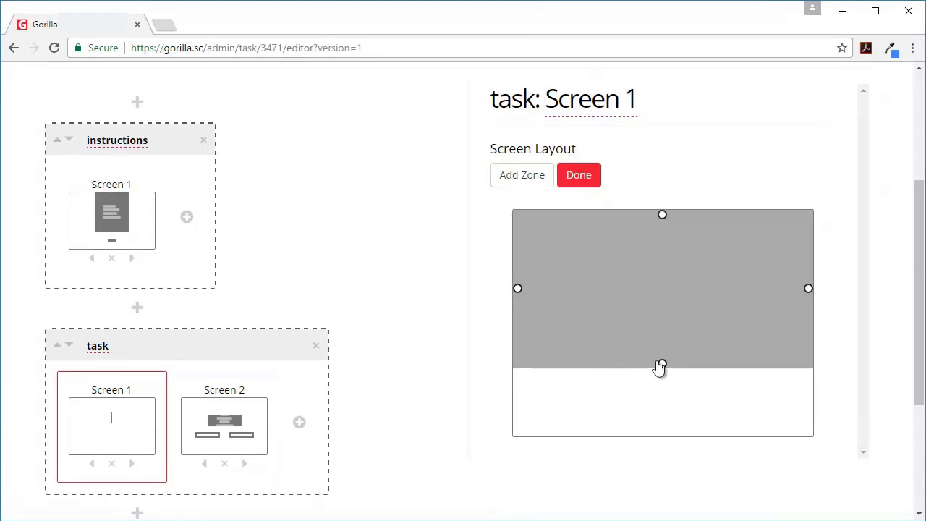
drag(662, 366, 670, 324)
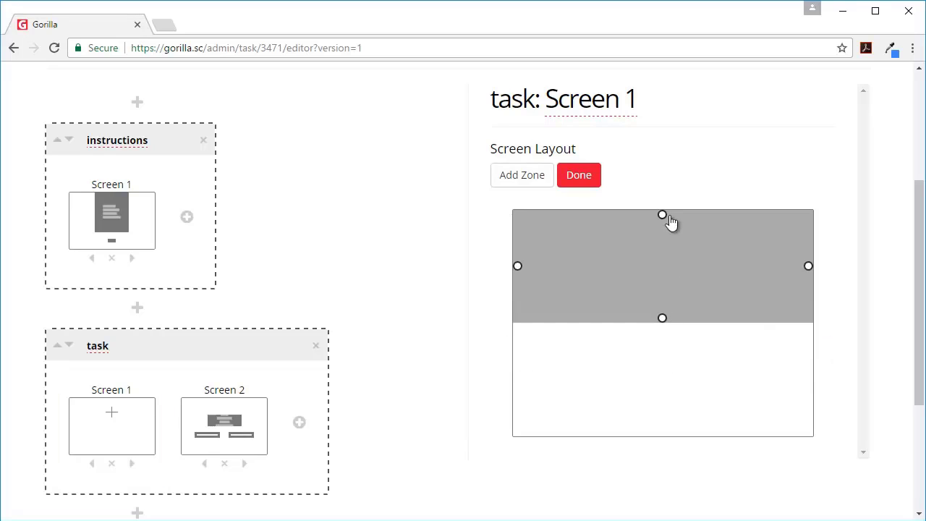
drag(662, 219, 669, 279)
Open the layout of the task's Screen 2 and check the top and bottom edge positions of the animal text zone
click(215, 427)
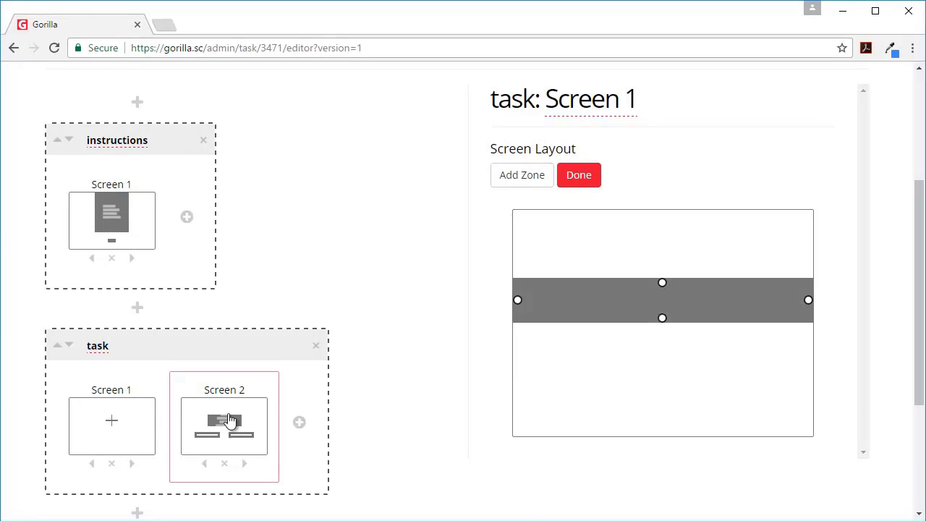
click(535, 181)
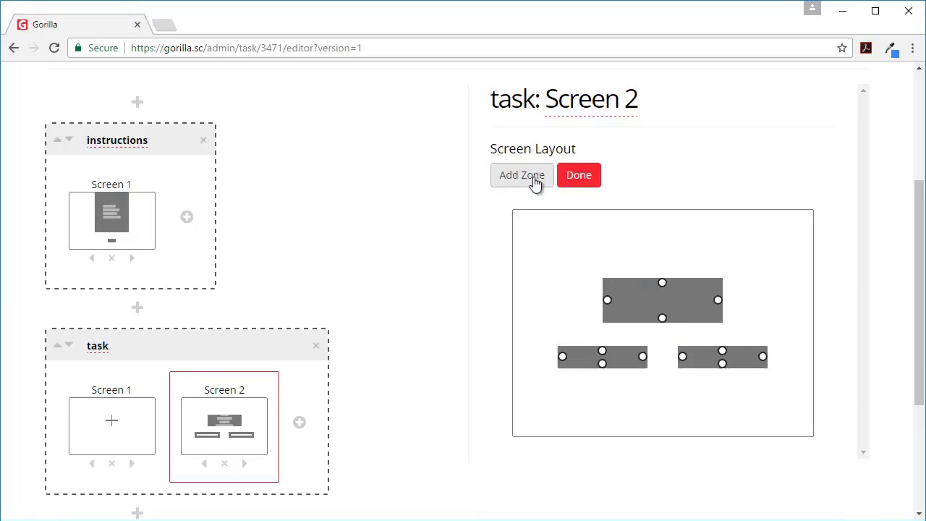
click(663, 320)
click(662, 284)
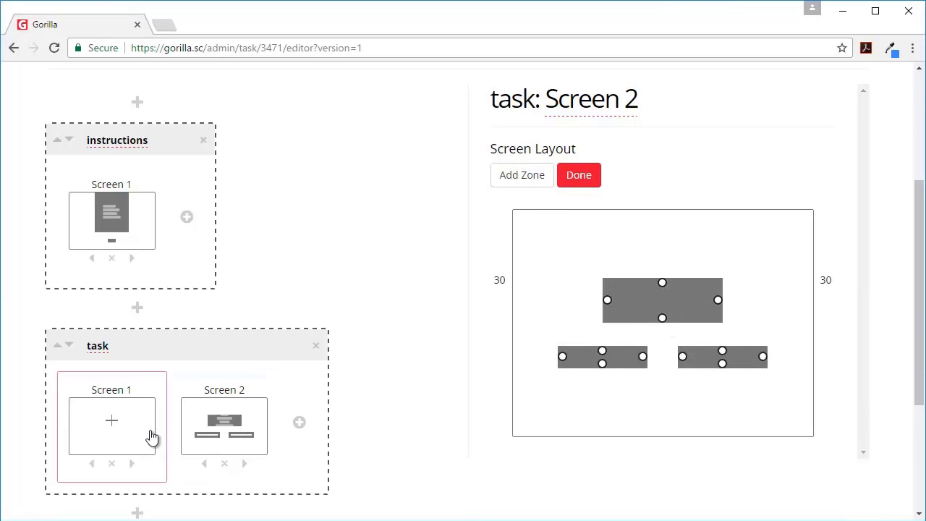
Finish the layout edit of the task's Screen 2 and look over its Auto Advance and Correct Answer settings
click(583, 176)
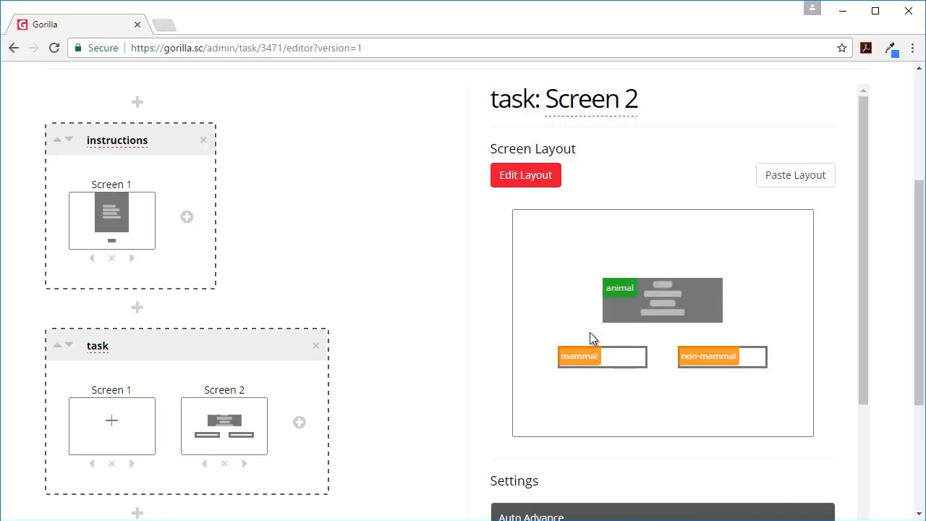
scroll(590, 335, down, 3)
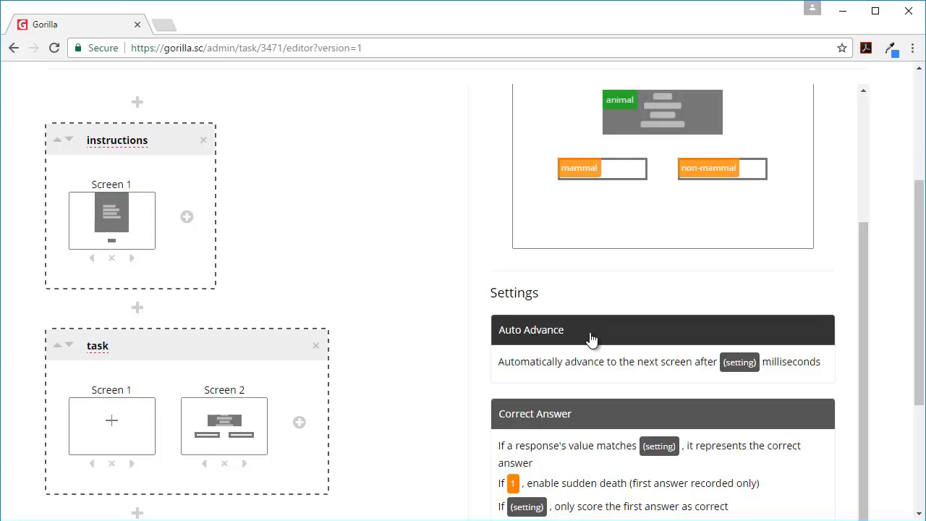
scroll(227, 410, down, 3)
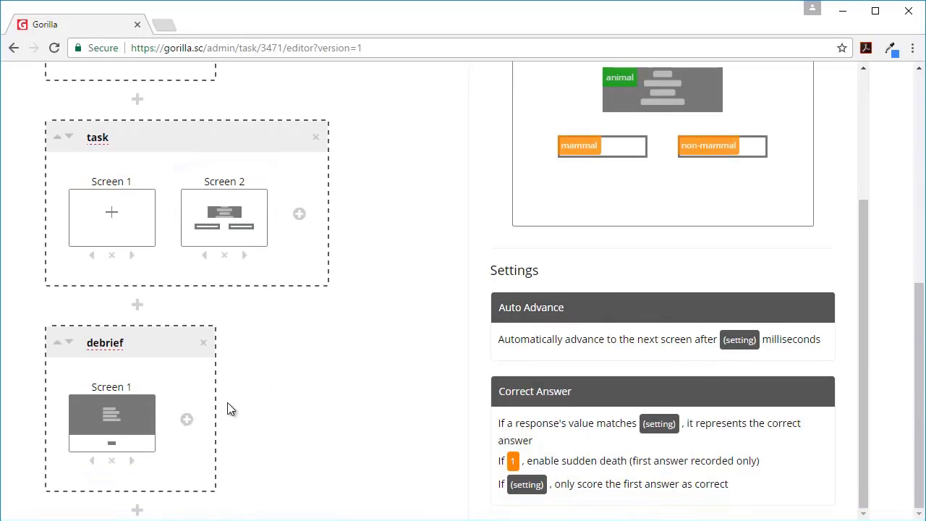
scroll(736, 205, up, 6)
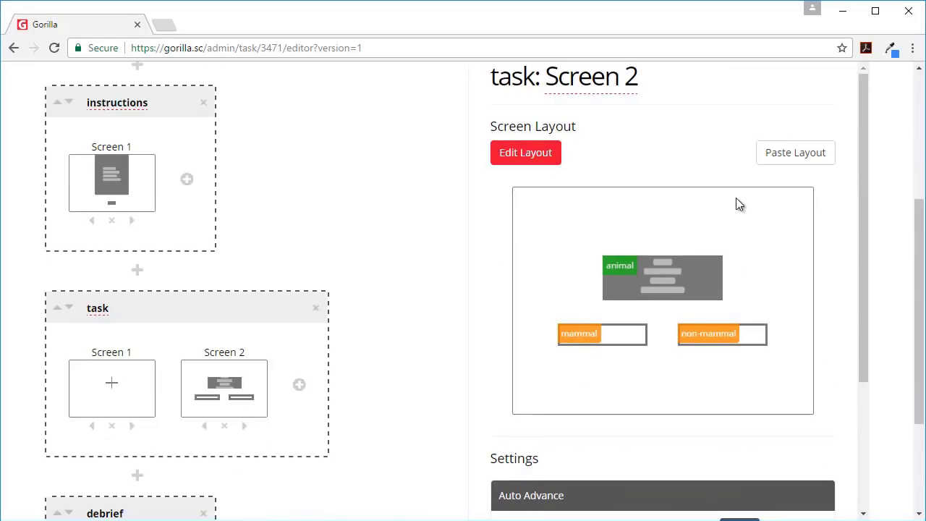
Launch a preview of the task with Spreadsheet1 and continue past the instructions to the trials
click(821, 151)
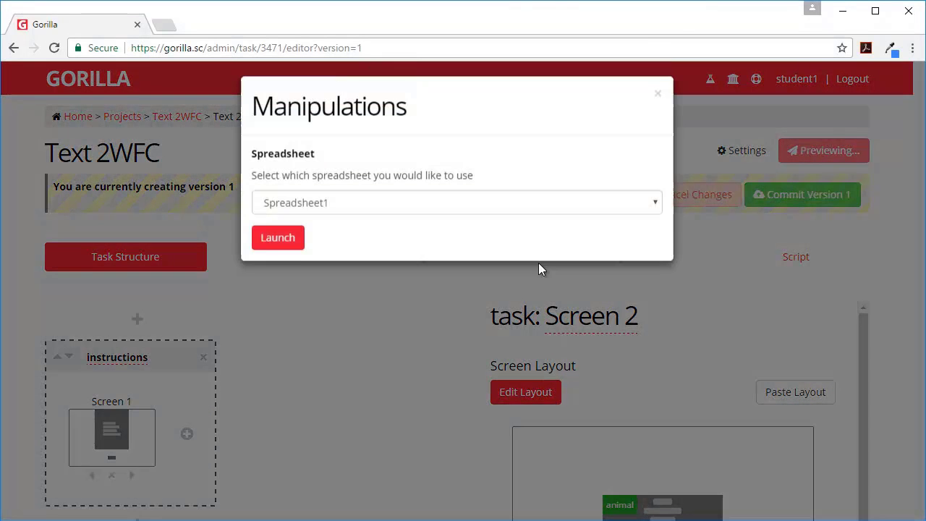
click(298, 249)
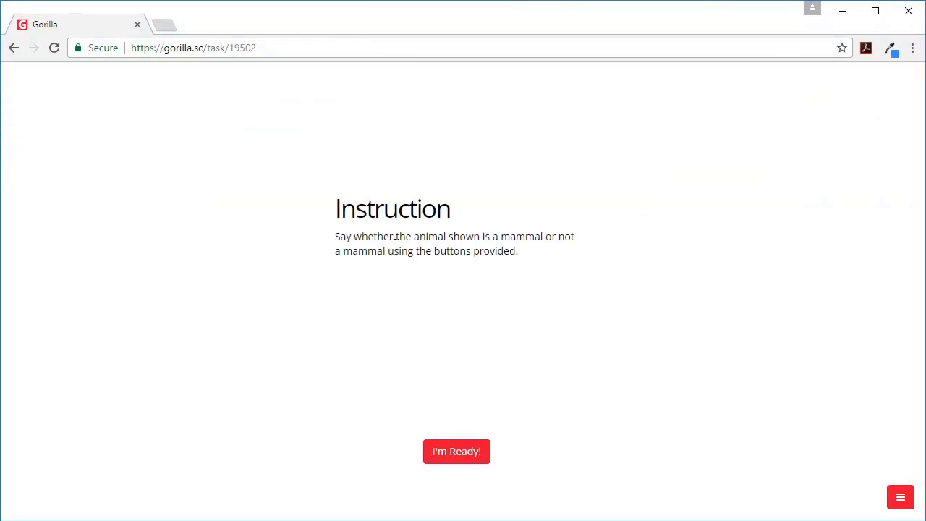
click(470, 465)
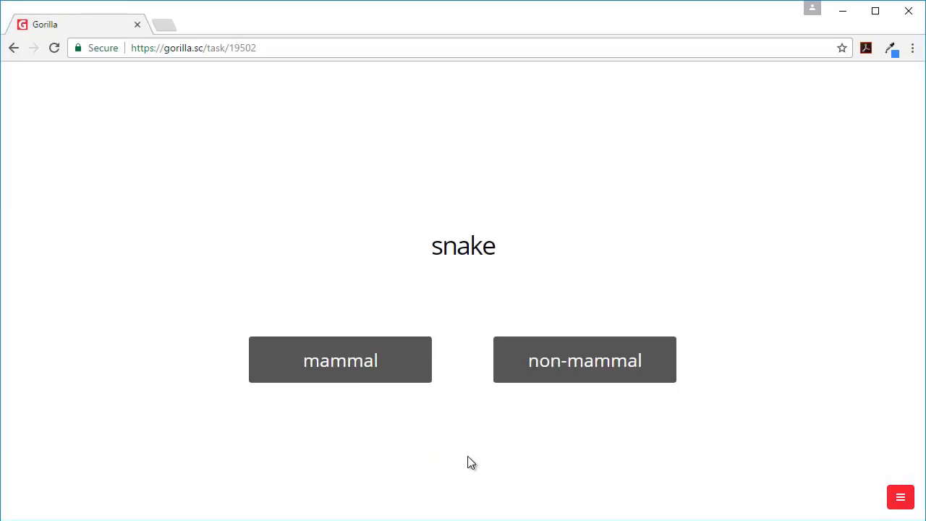
Answer all the animal trials in the preview, choosing non-mammal for snake and mammal for dolphin
click(605, 367)
click(398, 372)
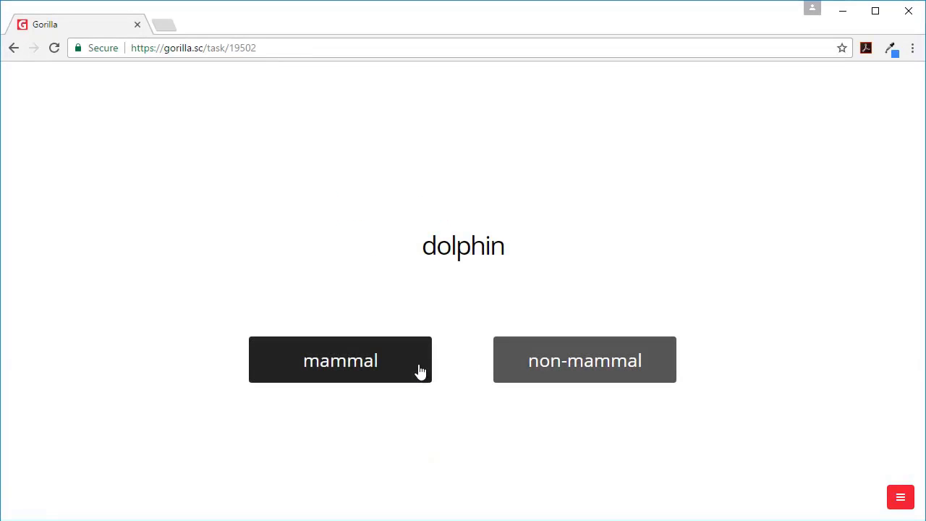
click(419, 371)
click(531, 368)
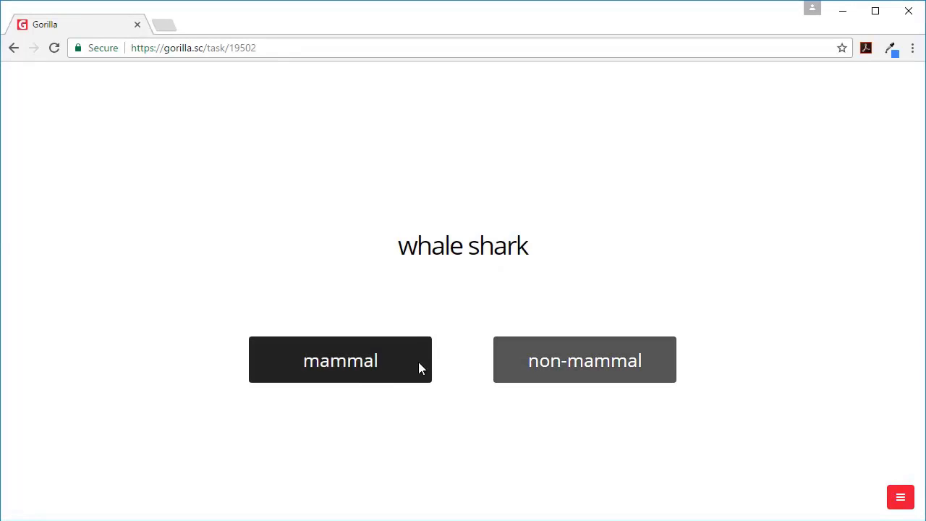
click(419, 363)
click(387, 377)
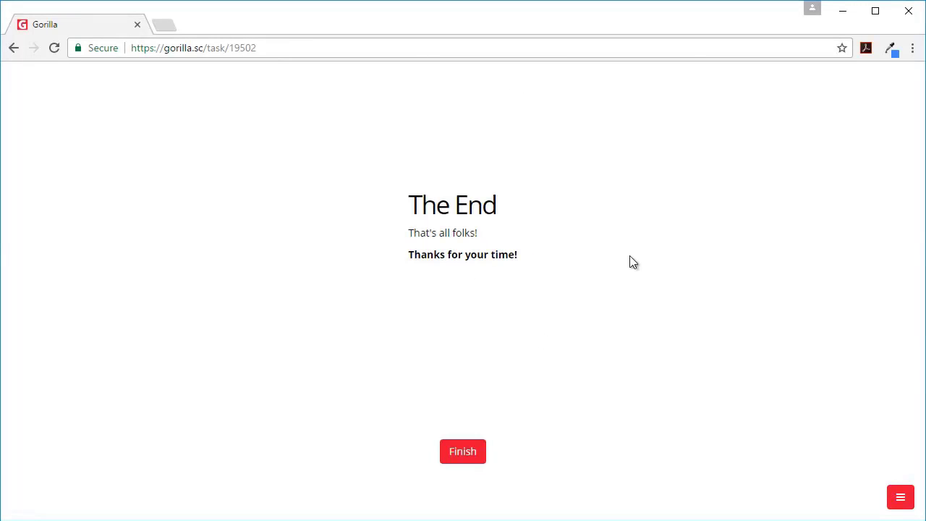
Finish the preview, then download its metrics and open the CSV file in Excel
click(451, 453)
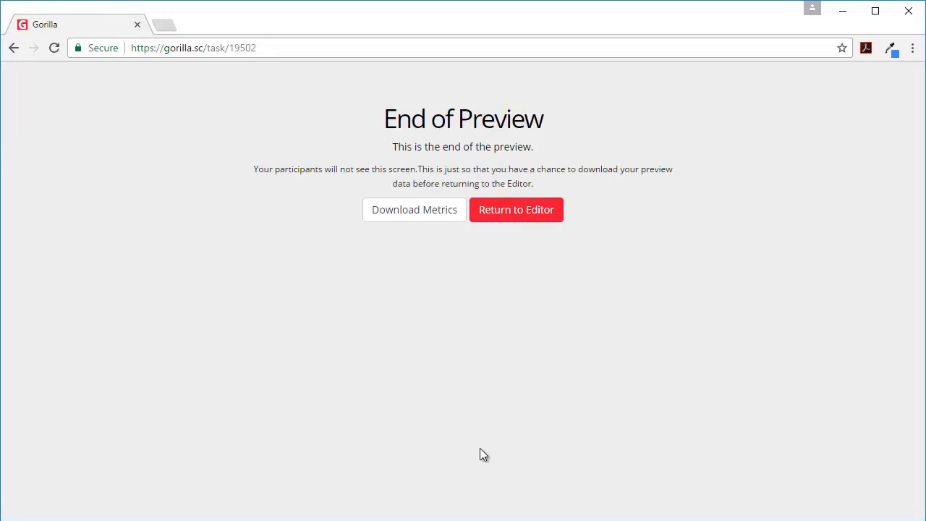
click(439, 217)
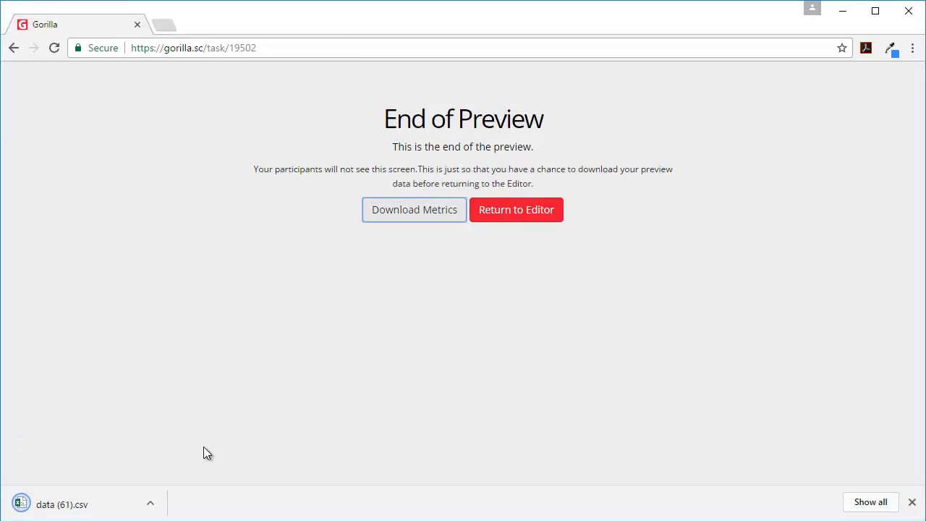
click(65, 504)
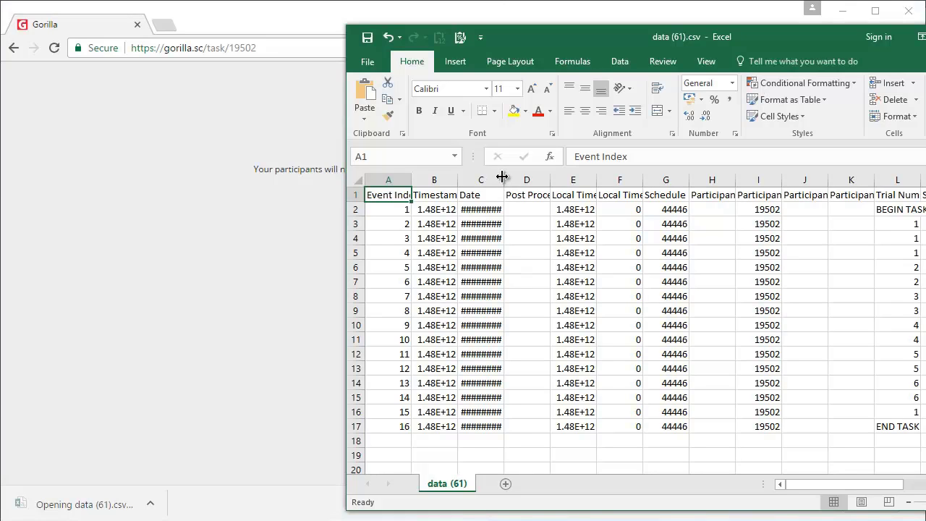
Examine the reaction times, responses and the Correct and Incorrect columns in the preview metrics
drag(817, 485, 882, 490)
drag(815, 211, 868, 427)
drag(639, 255, 789, 254)
drag(622, 282, 713, 283)
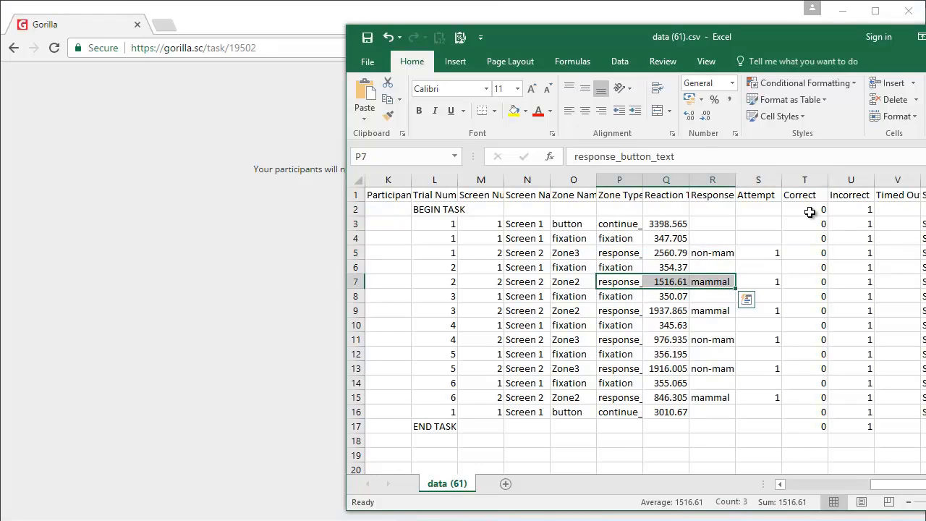
drag(815, 211, 868, 434)
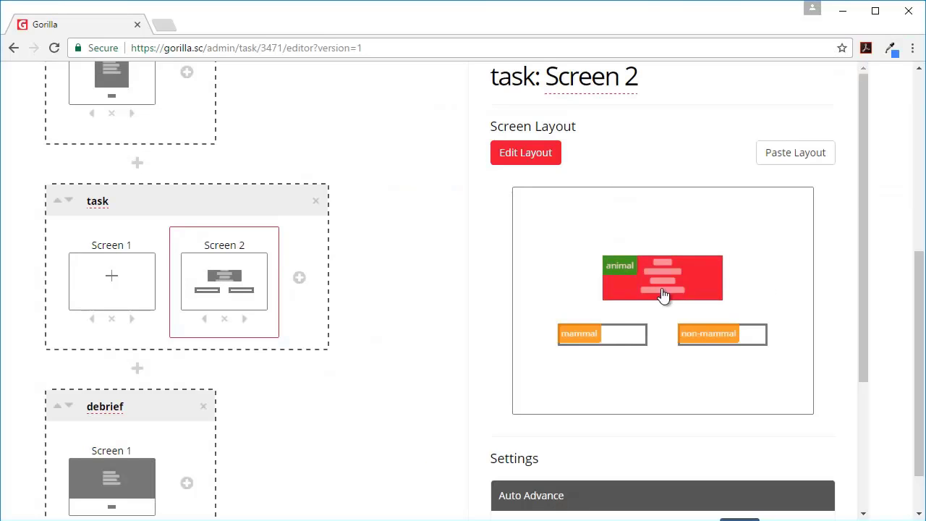
Set the Correct Answer match value of the task's Screen 2 to come from the spreadsheet column answer
scroll(664, 295, down, 3)
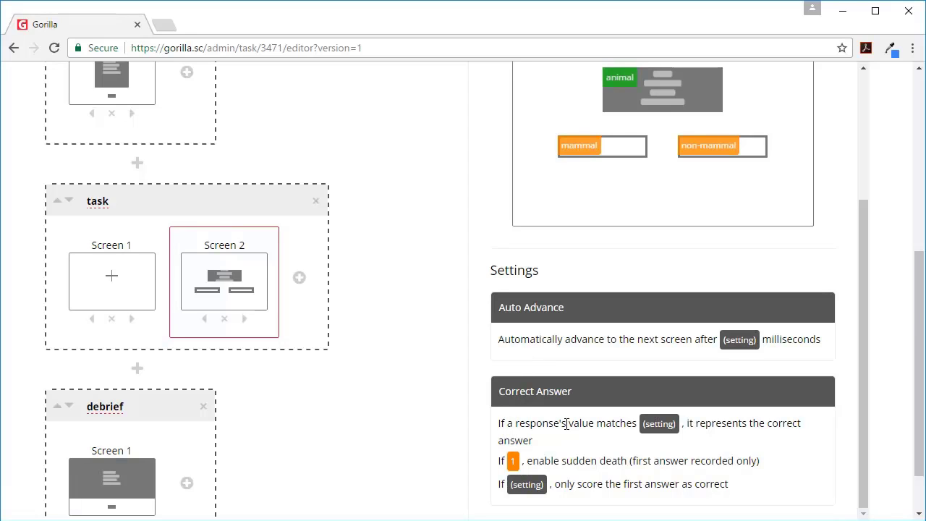
click(660, 424)
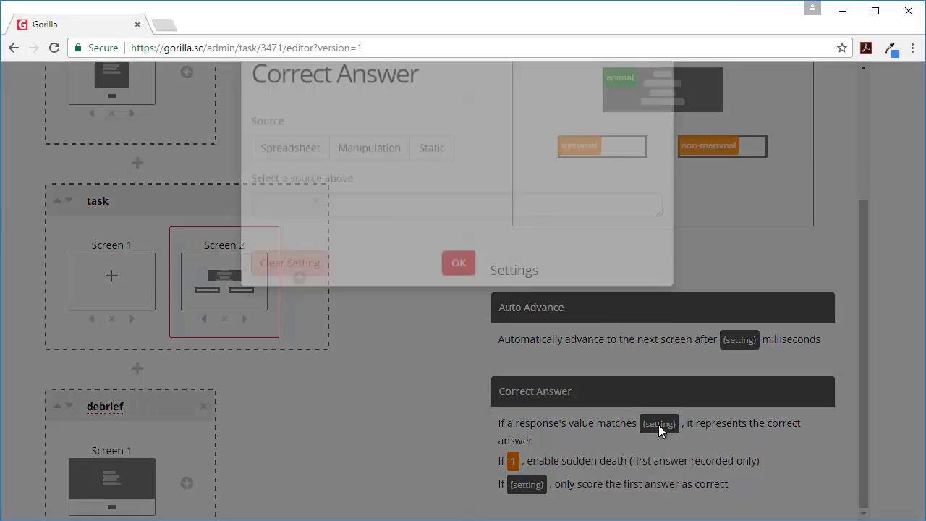
click(437, 197)
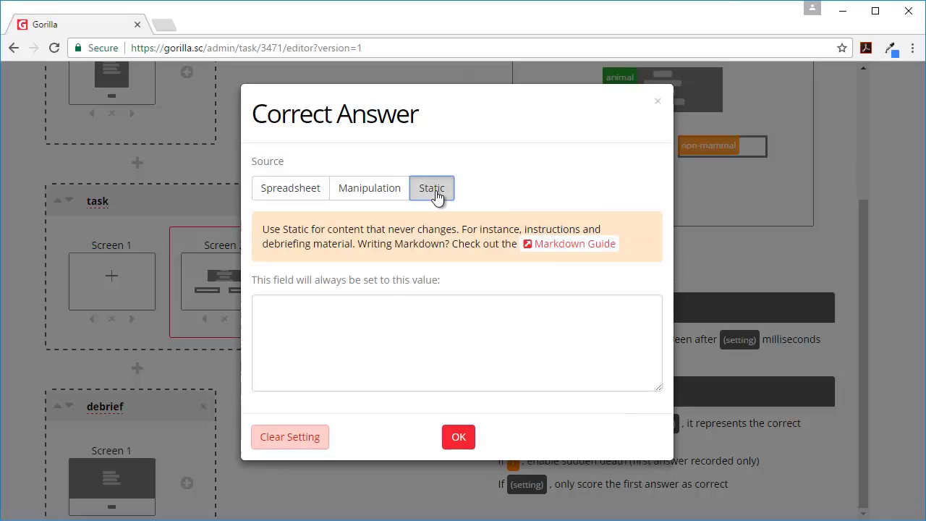
click(289, 190)
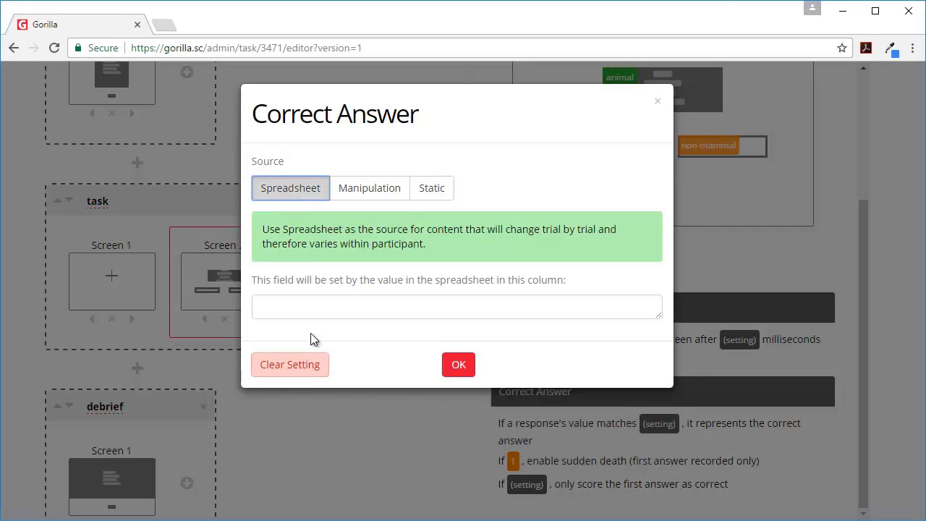
click(293, 310)
text(an)
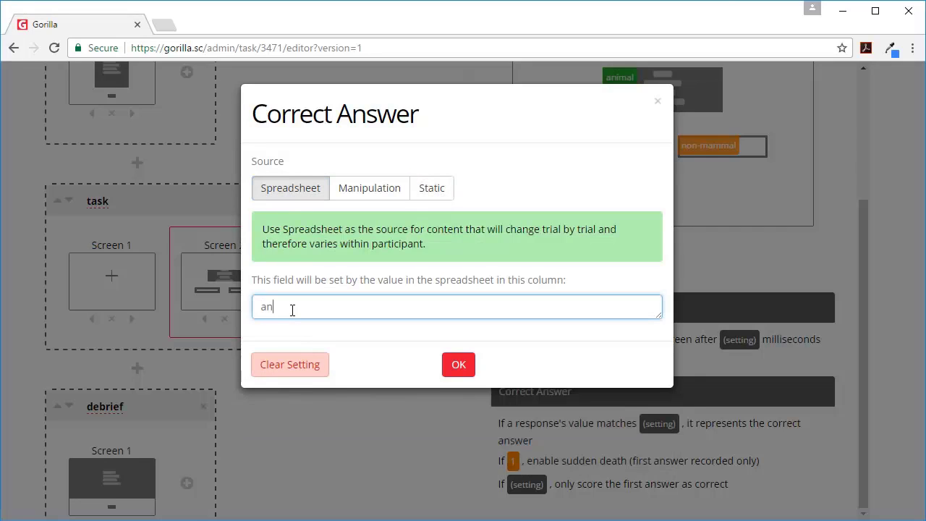
text(swer)
click(457, 364)
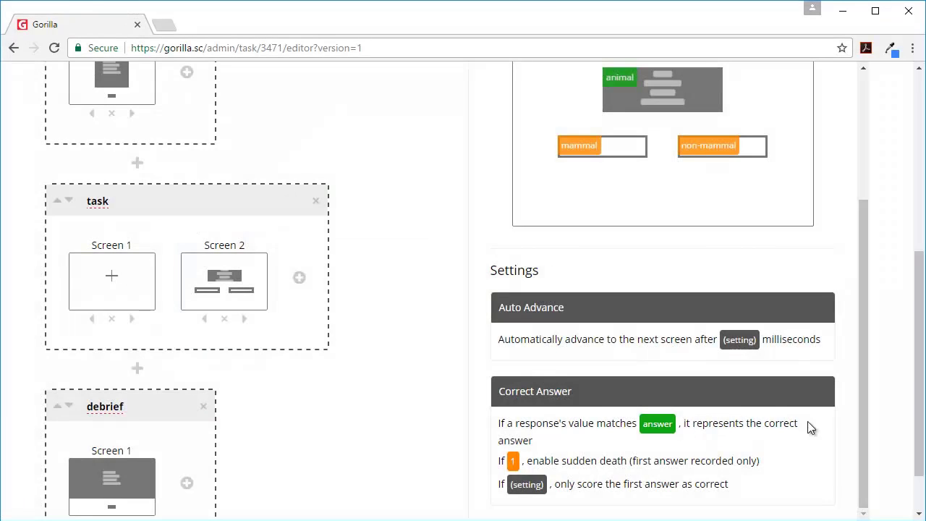
Switch to XL_2WFC.csv in Excel and add the column header answer in cell E1
scroll(539, 422, up, 2)
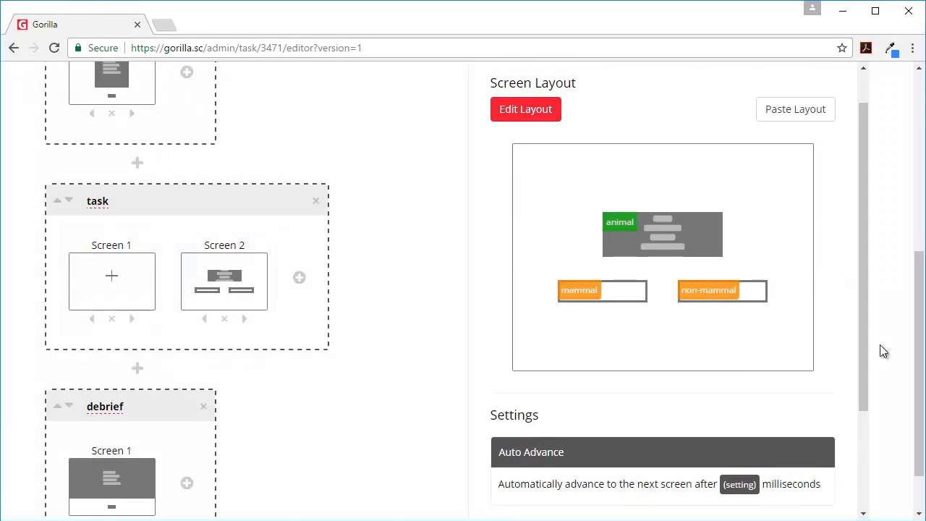
key(alt+Tab)
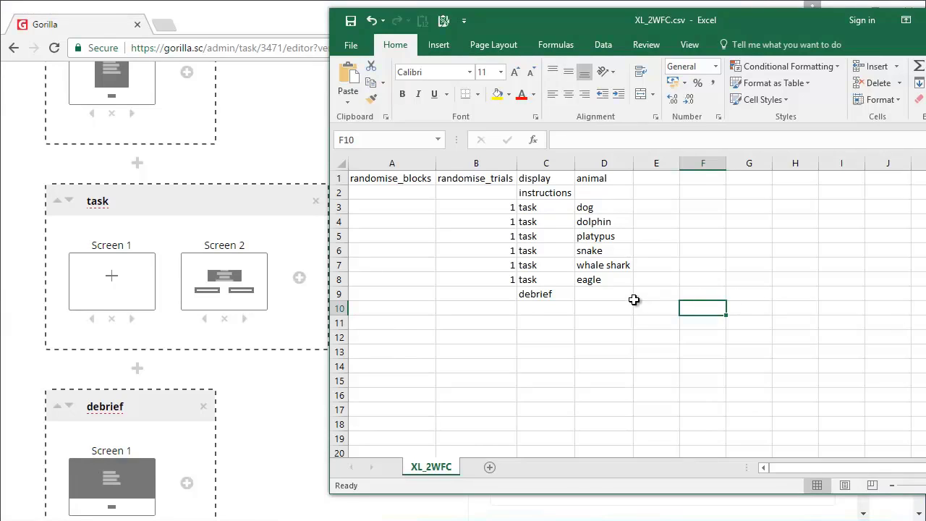
click(655, 180)
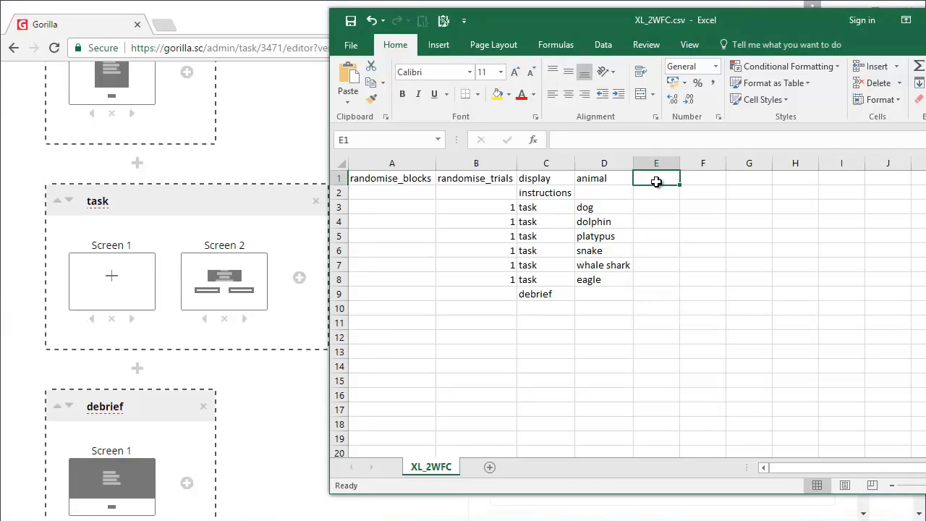
text(answer)
key(Return)
key(Return)
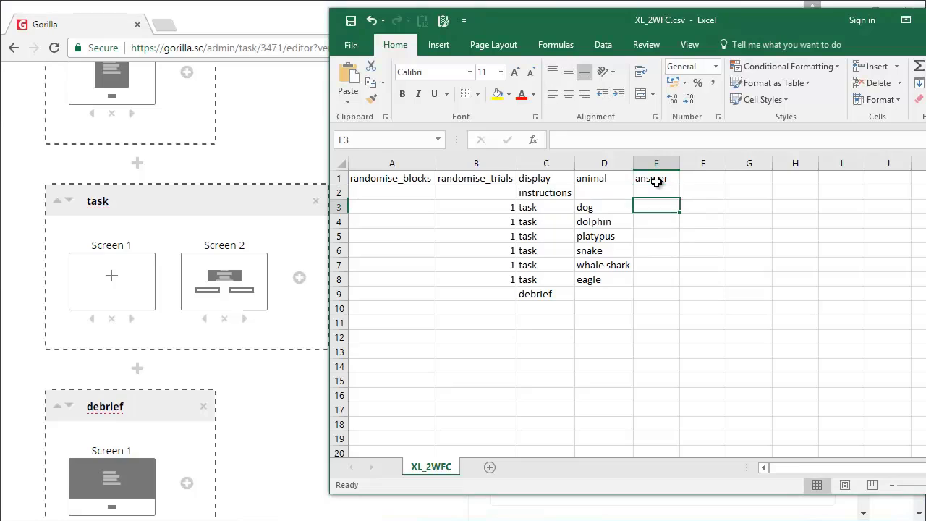
Fill in mammal as the answer for the dog, dolphin and platypus rows
text(mamm)
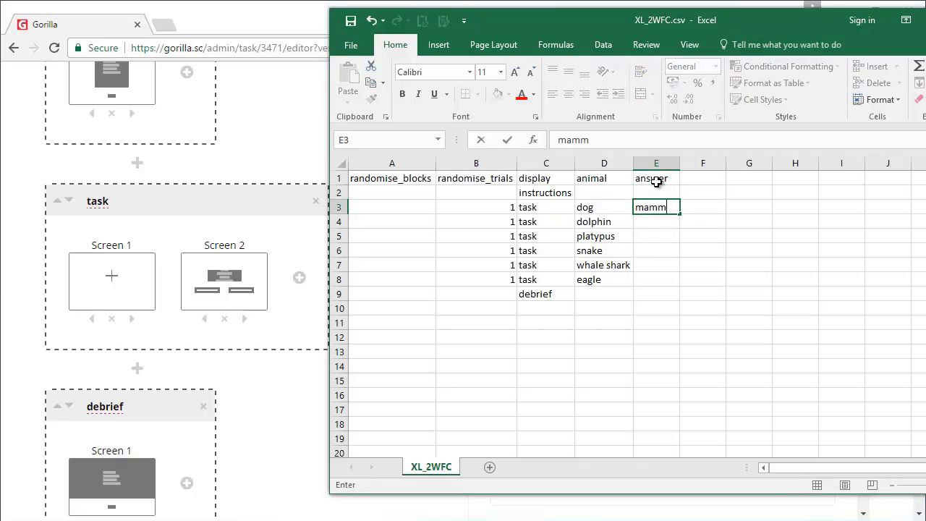
text(al)
key(Return)
key(Up)
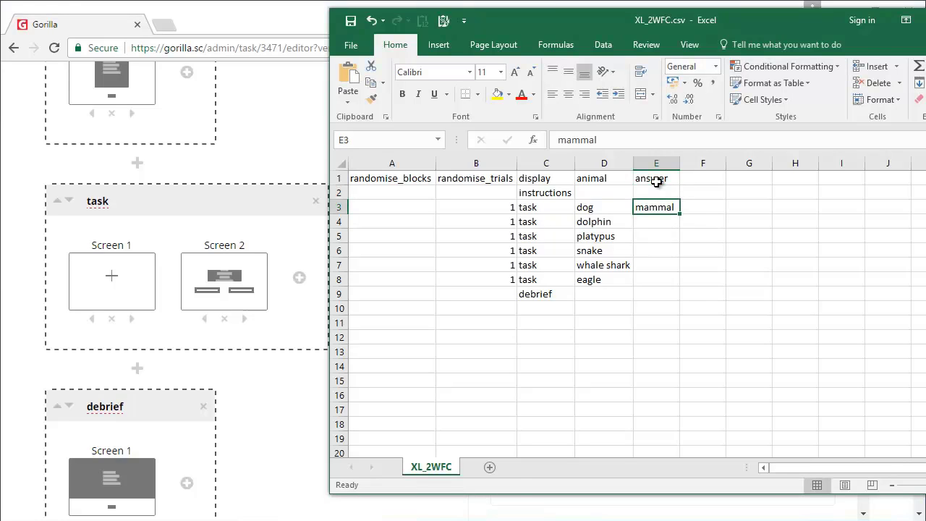
key(ctrl+c)
key(Down)
key(ctrl+v)
key(Down)
key(ctrl+v)
key(Down)
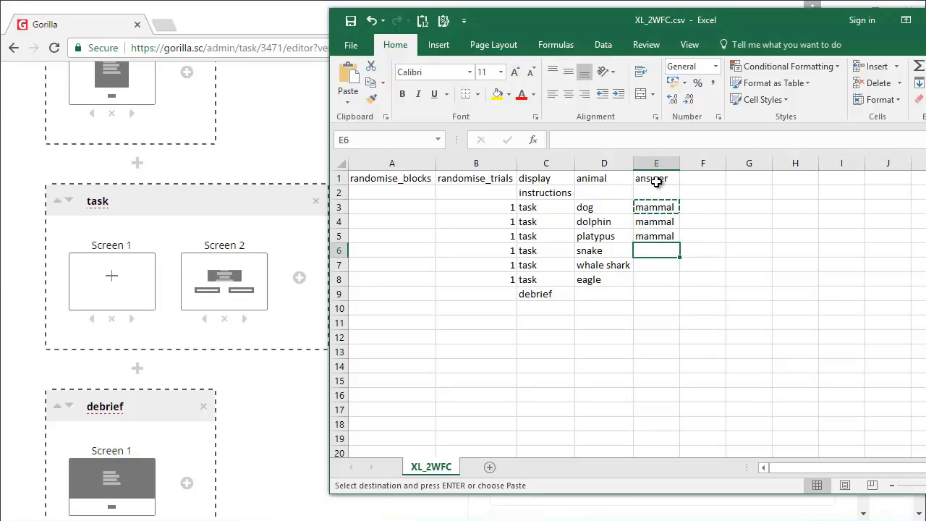
Fill in non-mammal as the answer for the snake, whale shark and eagle rows
text(non-)
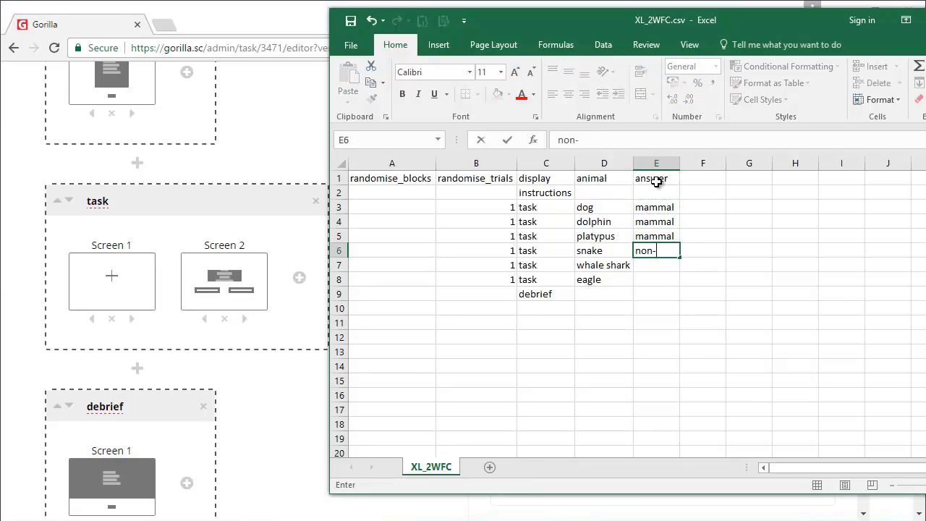
key(shift+Down)
key(shift+Down)
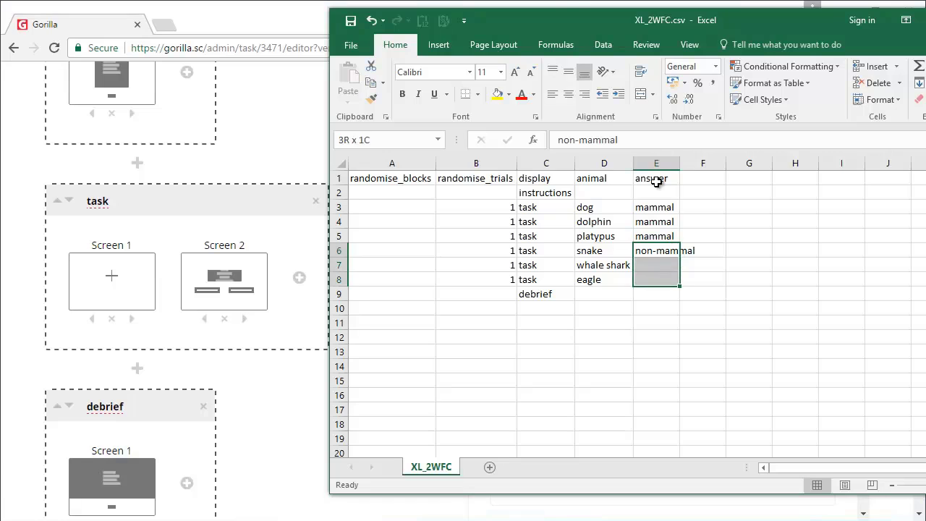
key(ctrl+d)
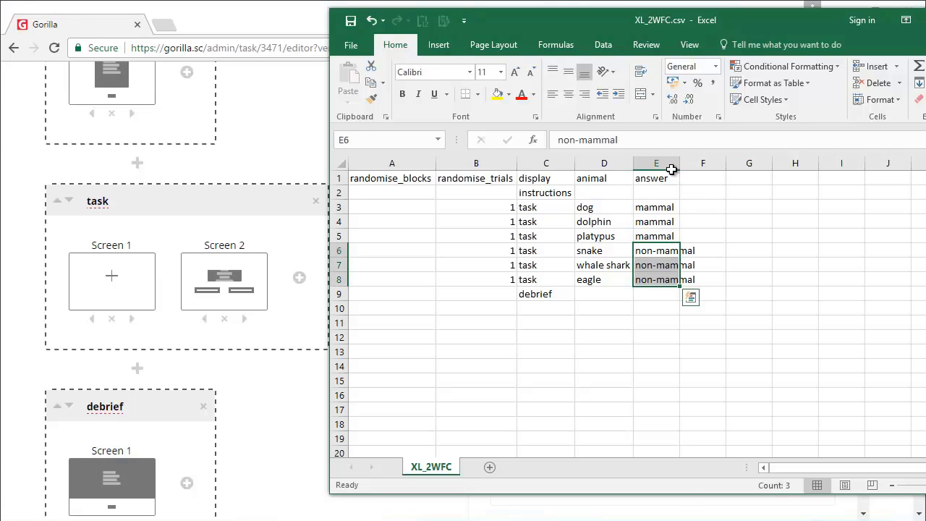
Switch back to Gorilla and upload XL_2WFC.csv with default encoding as the task's spreadsheet
click(325, 332)
scroll(325, 333, up, 5)
click(448, 261)
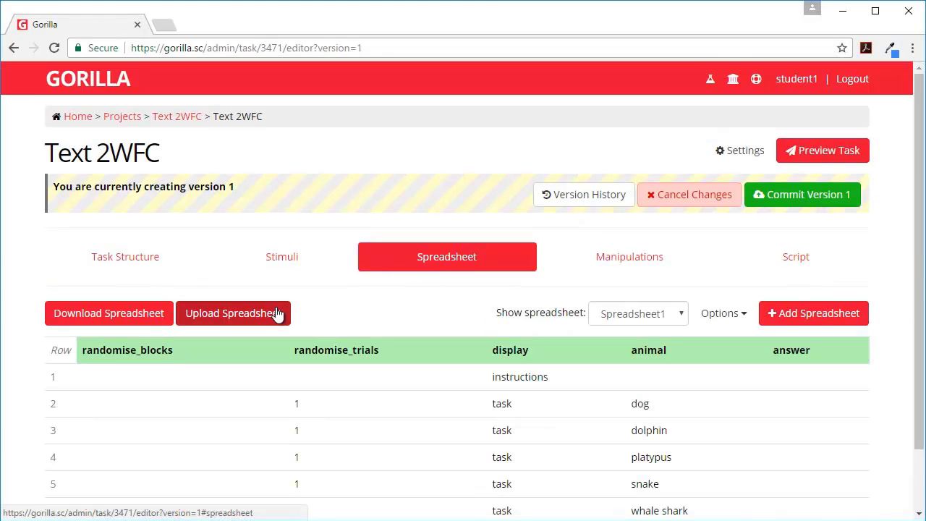
click(224, 316)
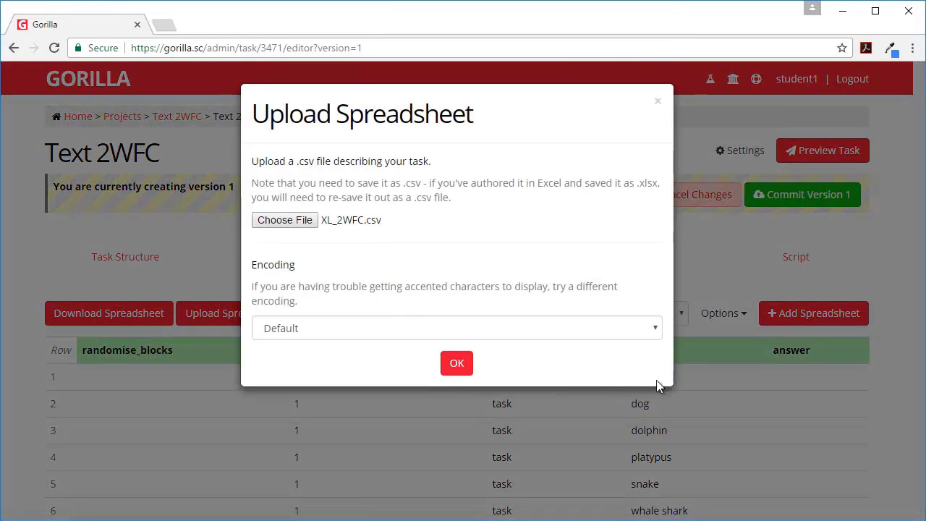
click(450, 370)
scroll(506, 375, down, 1)
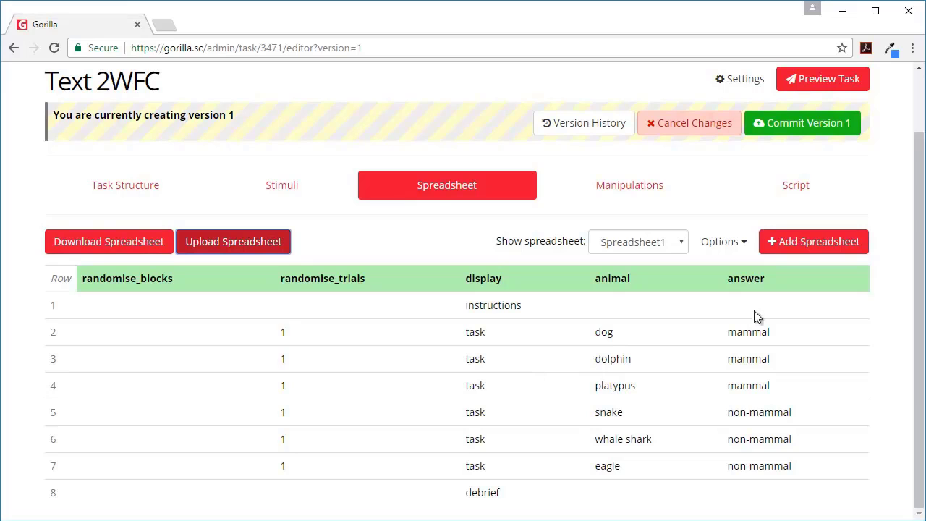
Launch a new preview using the updated spreadsheet and proceed from the instructions to the first trial
click(840, 81)
click(277, 246)
click(456, 452)
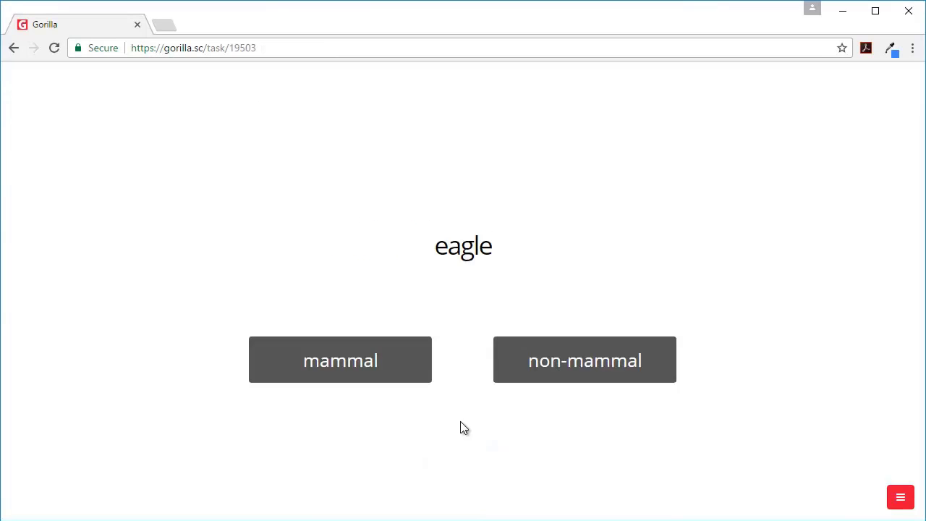
Answer the remaining preview trials with the correct mammal or non-mammal choice and finish the task
click(373, 372)
click(321, 372)
click(573, 379)
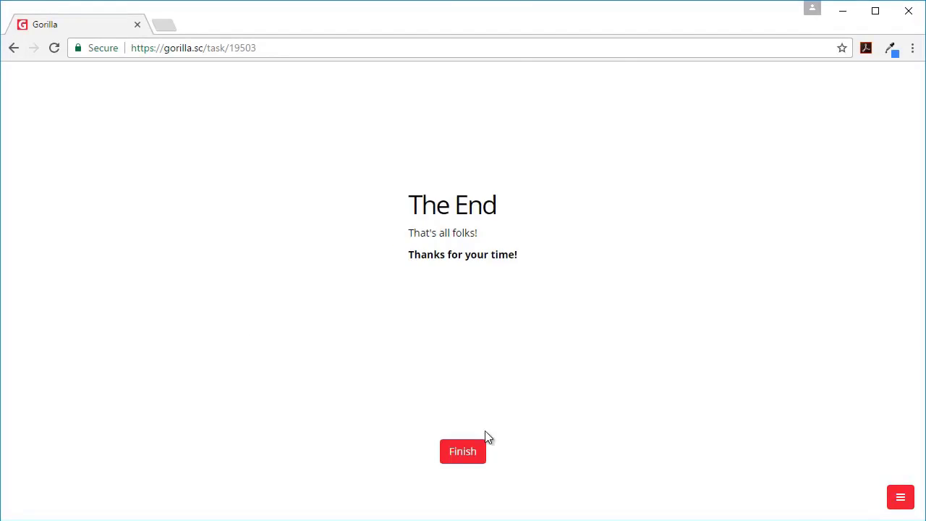
click(485, 434)
Download the preview metrics, open the data file in Excel and widen the Zone Type column to fit its contents
click(418, 219)
drag(853, 487, 925, 488)
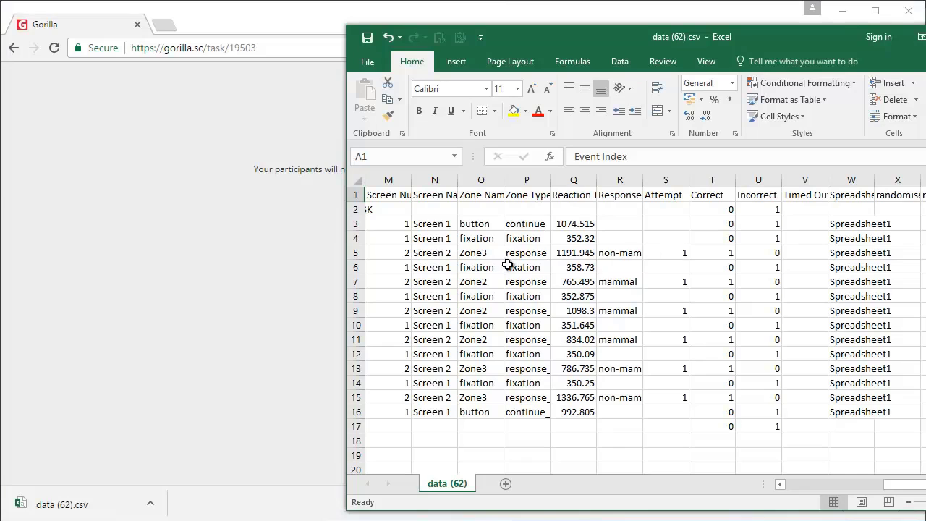
double_click(551, 188)
click(533, 253)
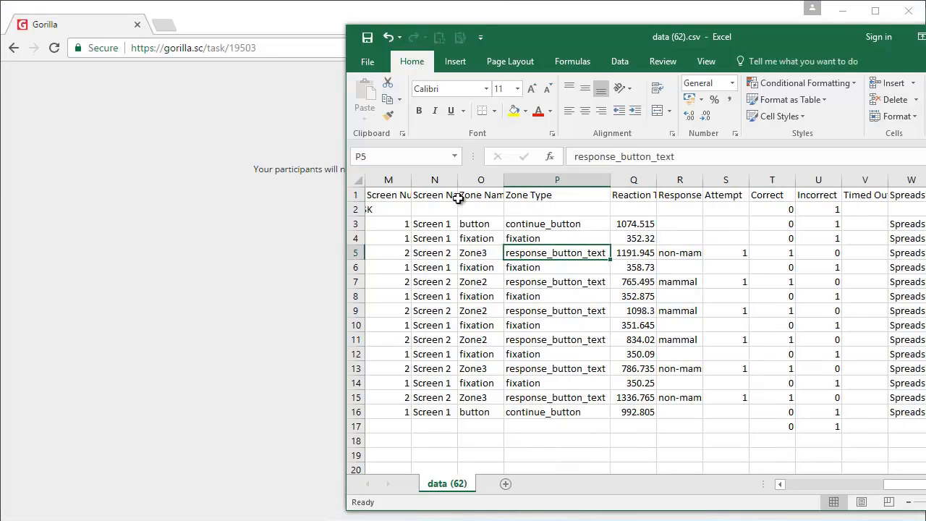
Select the whole data table and turn on filters for its header row
click(437, 194)
key(ctrl+a)
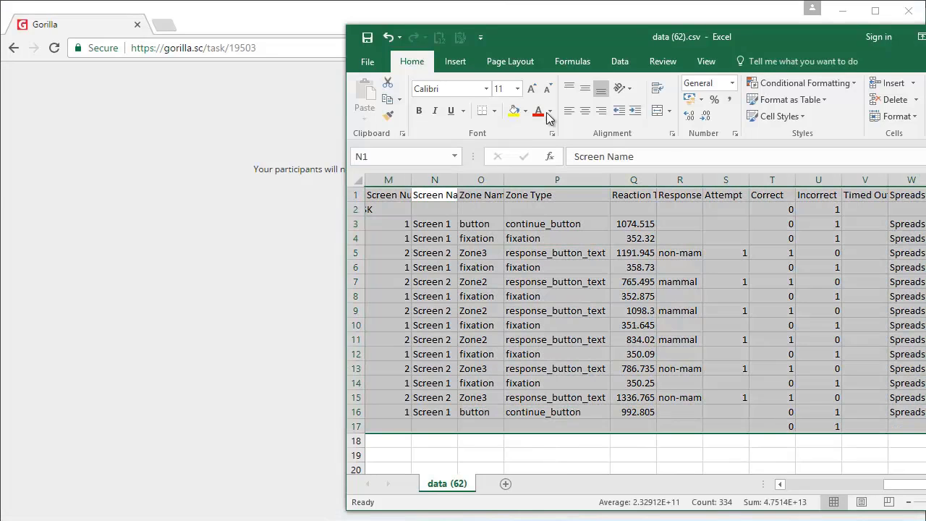
click(620, 61)
click(640, 107)
drag(847, 486, 883, 433)
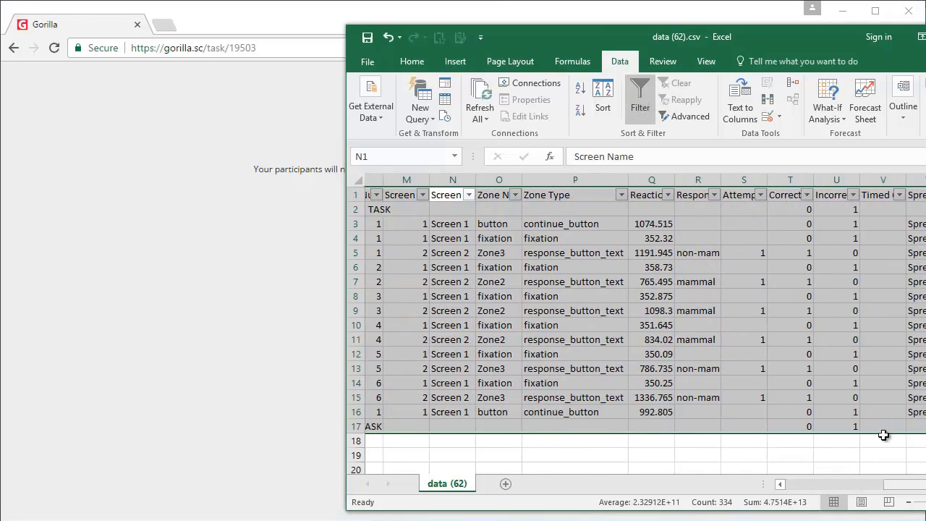
Filter Zone Type to response_button_text only and check the Attempt and Correct values of those rows
click(554, 254)
click(604, 194)
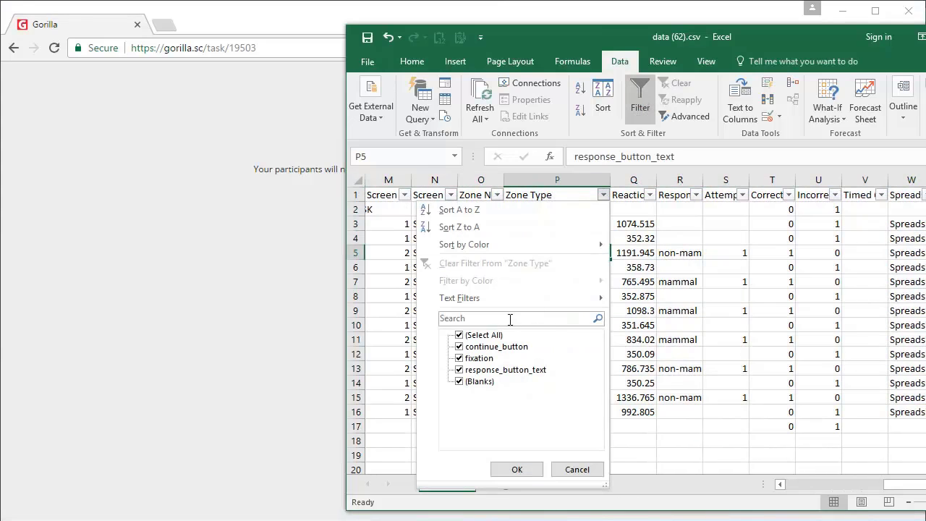
click(470, 335)
click(496, 370)
click(517, 470)
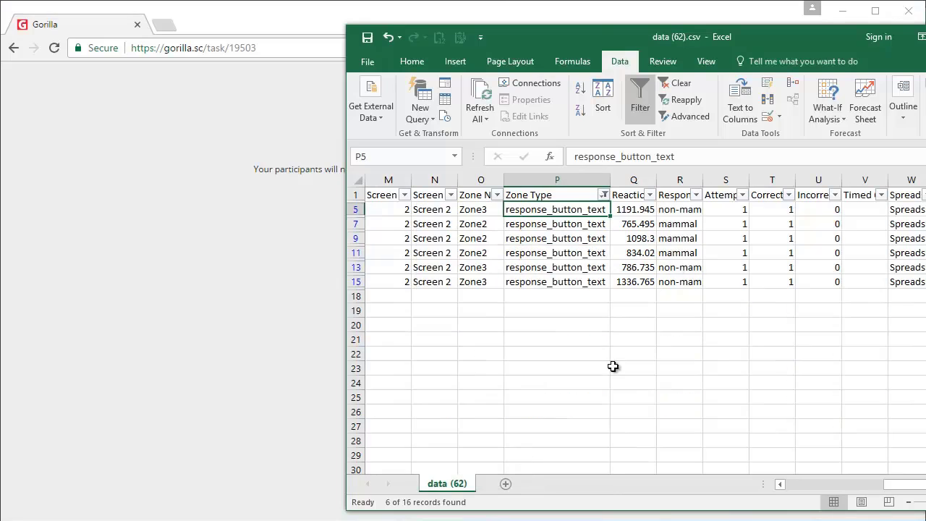
drag(721, 213, 724, 298)
drag(782, 210, 770, 278)
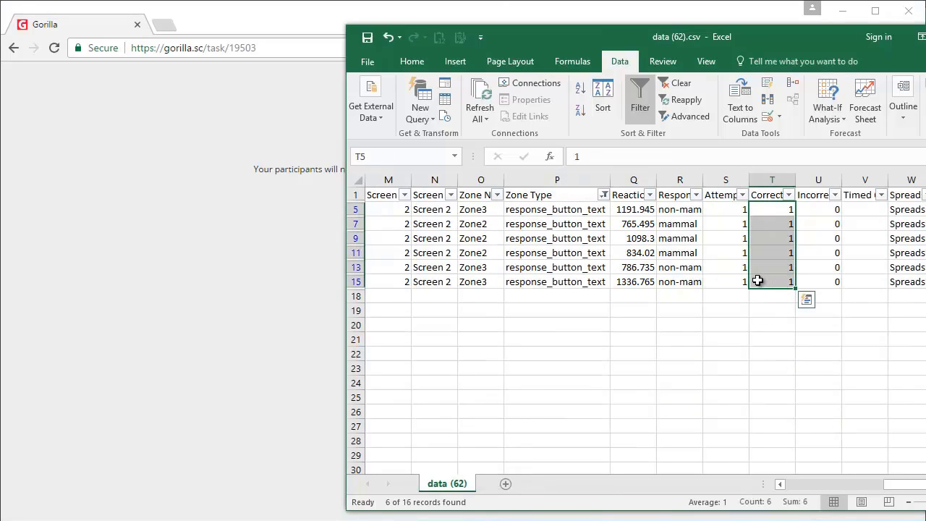
Switch back to Gorilla, return to the editor, launch a new preview with Spreadsheet1 and proceed past the instructions
click(242, 290)
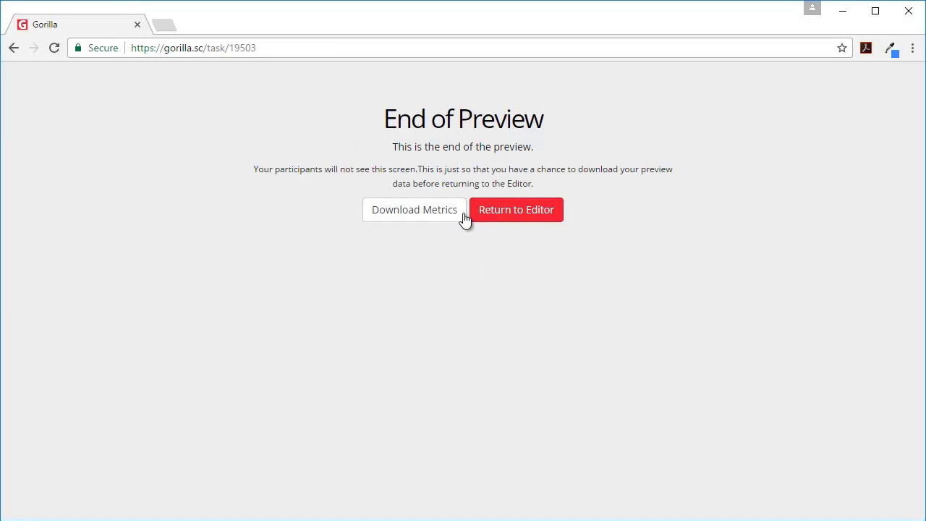
click(510, 212)
click(826, 155)
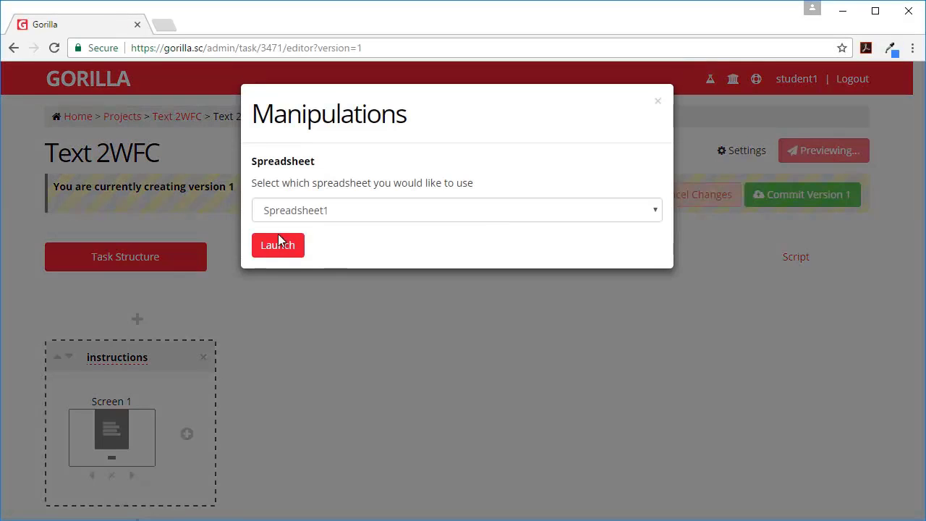
click(279, 239)
click(474, 449)
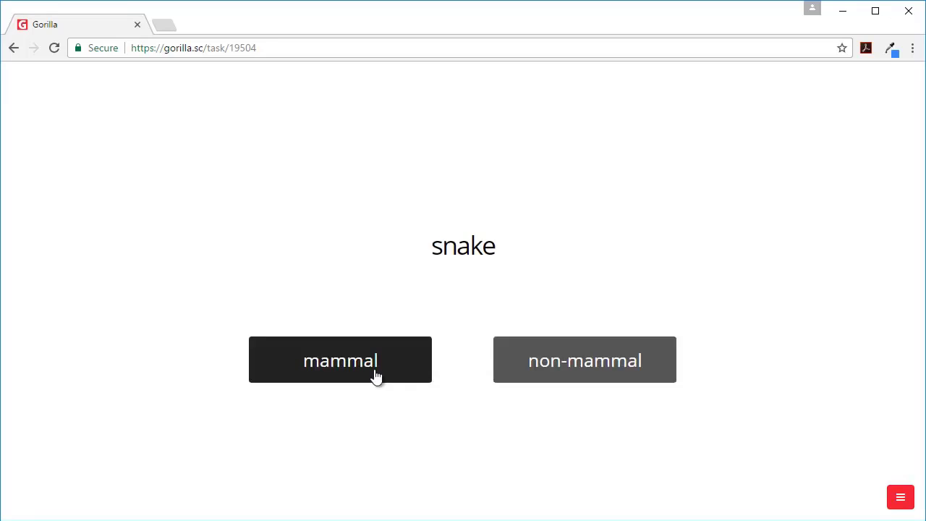
Answer mammal on every trial regardless of the animal shown and finish the preview
click(375, 373)
click(374, 373)
click(462, 456)
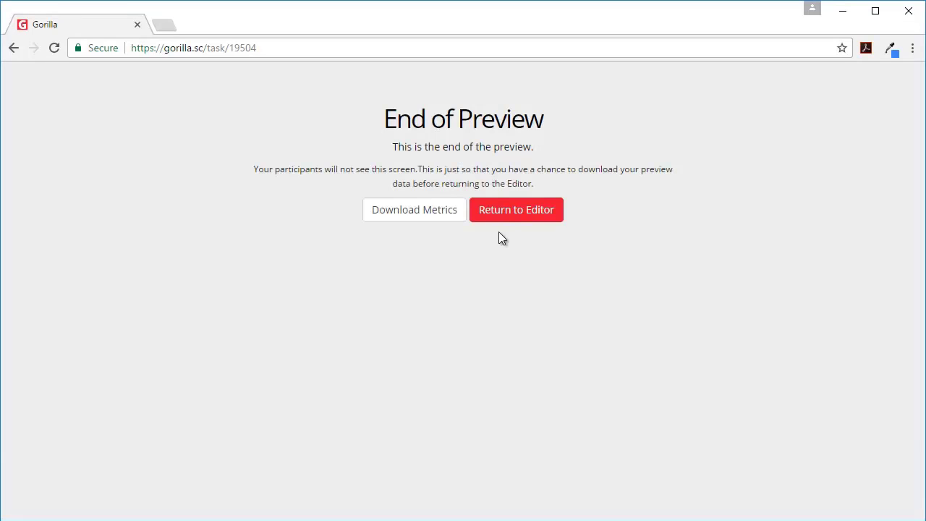
Download this preview's metrics and open data (63).csv in Excel at the response and Correct columns
click(414, 210)
click(71, 506)
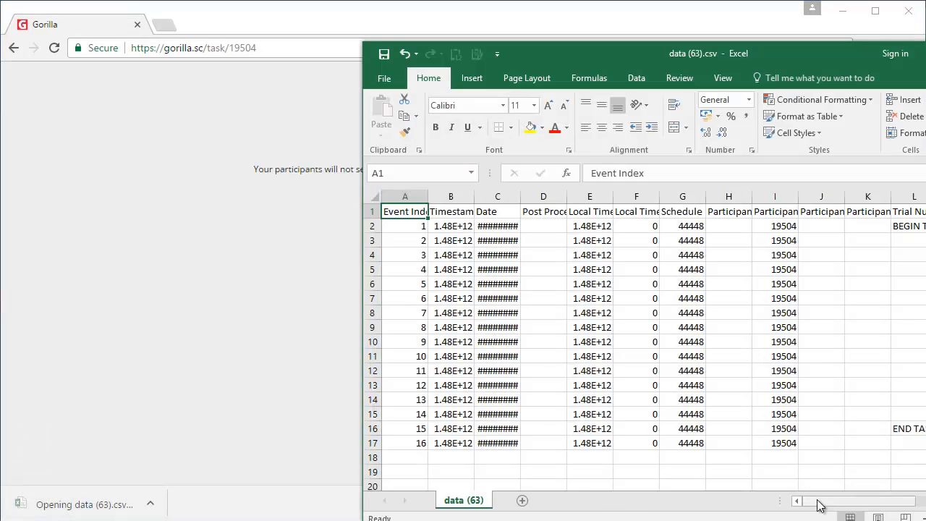
drag(818, 502, 924, 503)
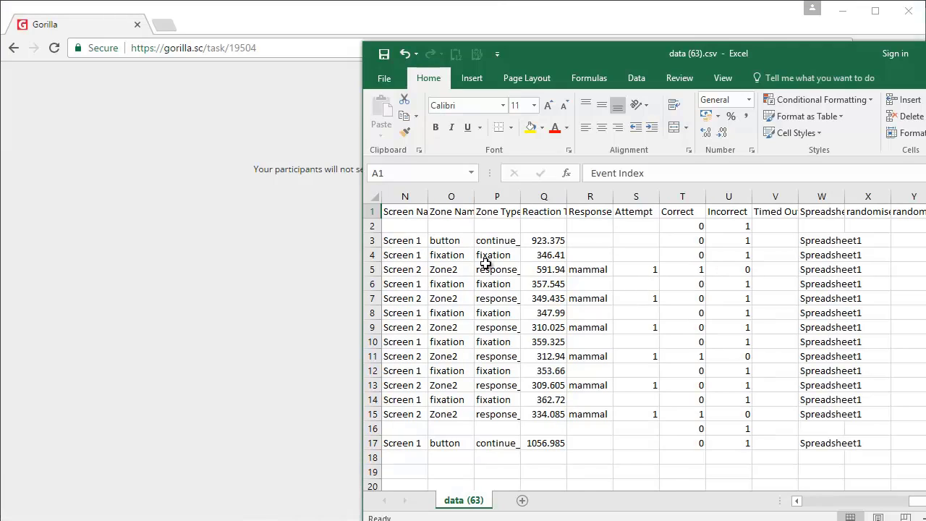
Examine the Correct values for the mammal responses, comparing the correctly and incorrectly answered trial rows
drag(452, 270, 684, 269)
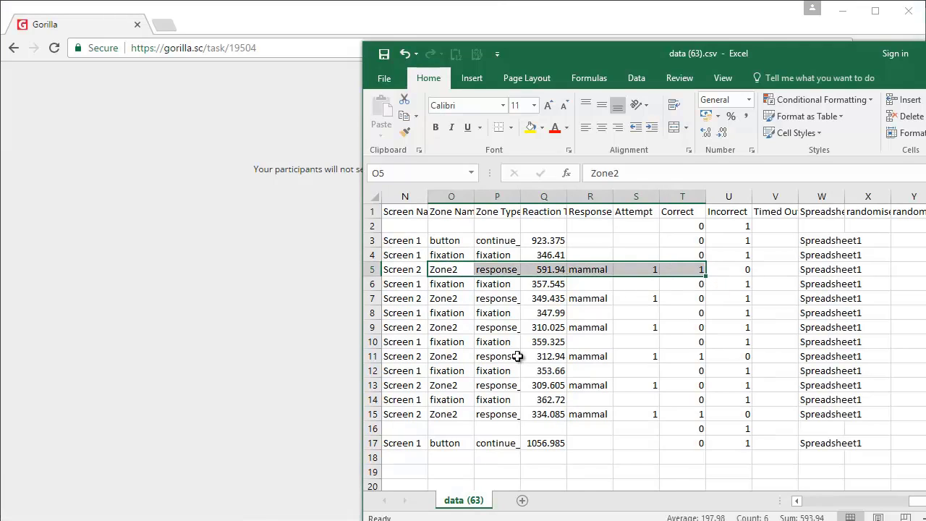
drag(517, 356, 681, 360)
drag(480, 414, 695, 414)
click(694, 384)
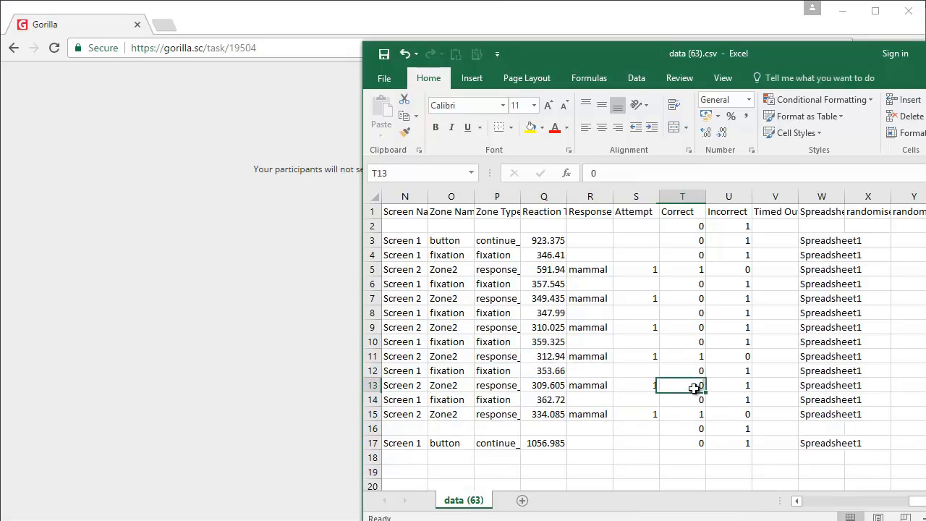
click(693, 329)
click(691, 299)
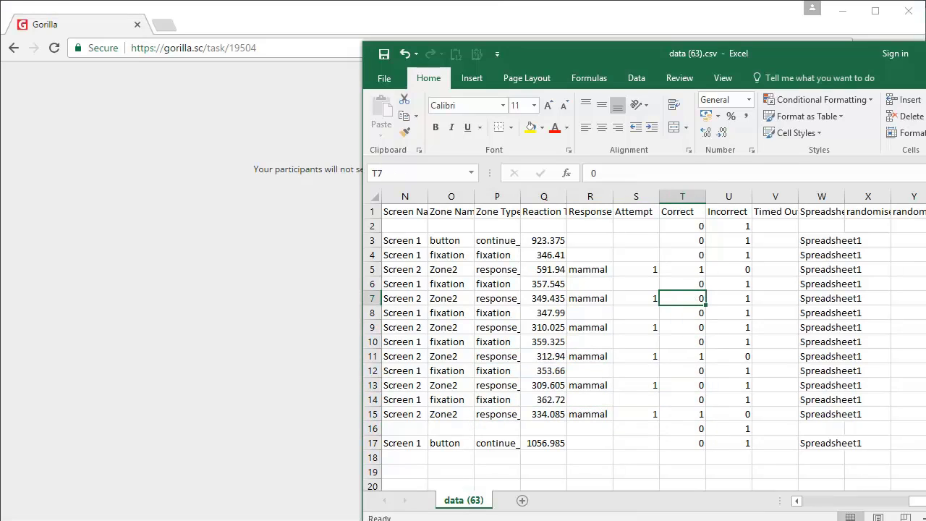